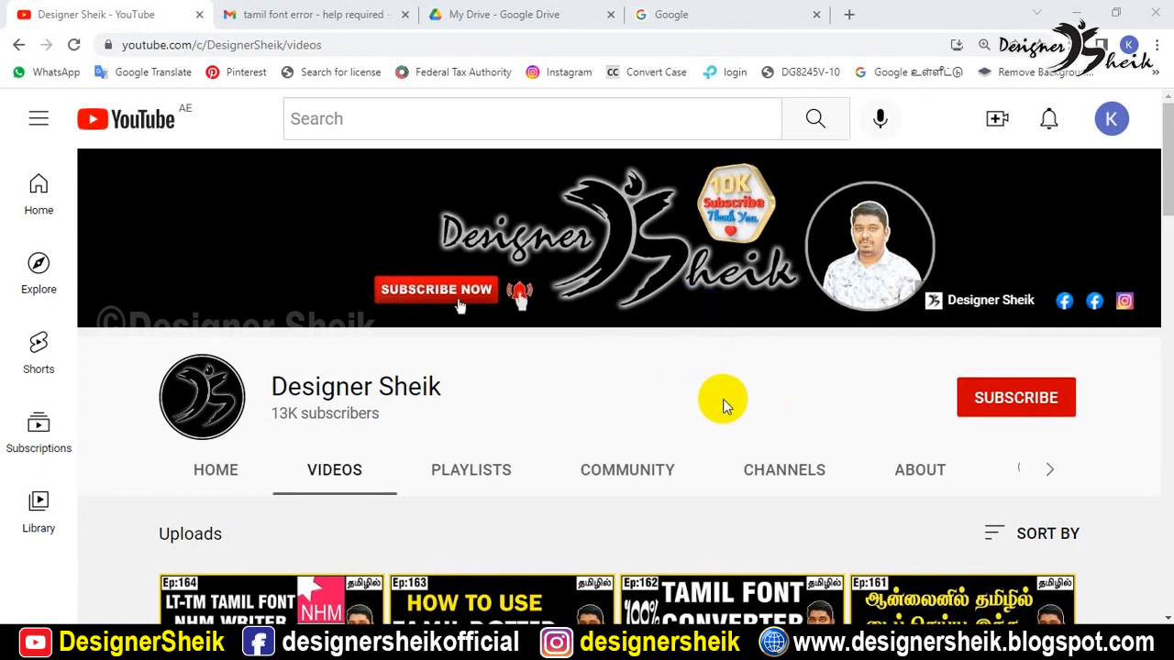
Subscribe to the Designer Sheik channel with notifications set to All
click(985, 398)
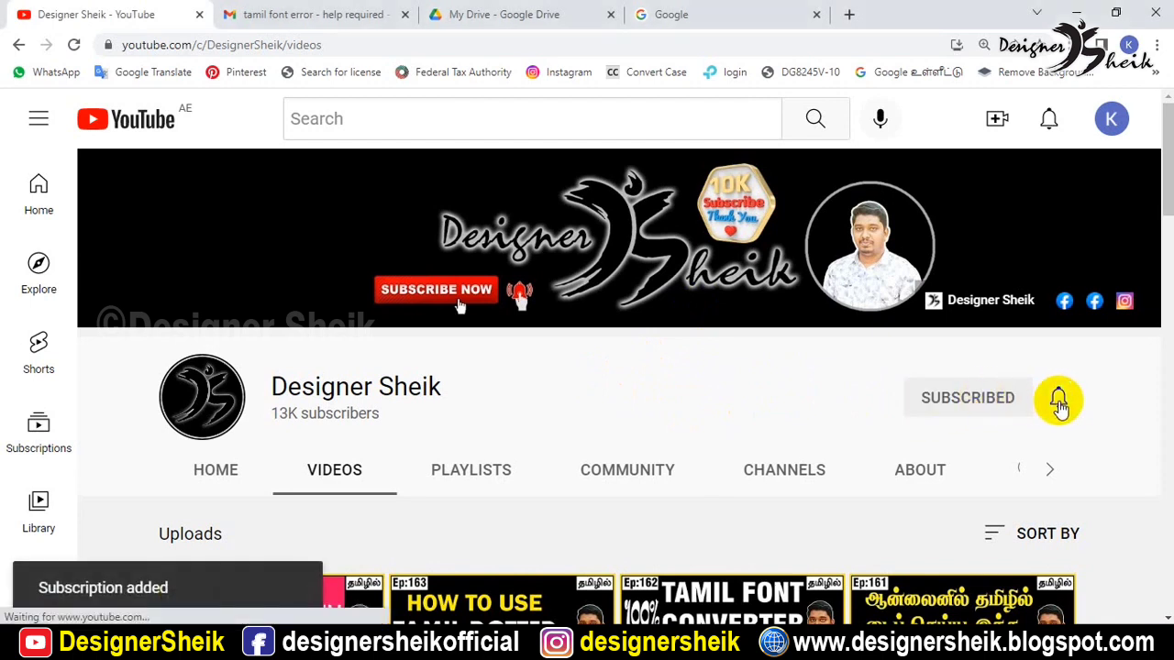
click(1058, 398)
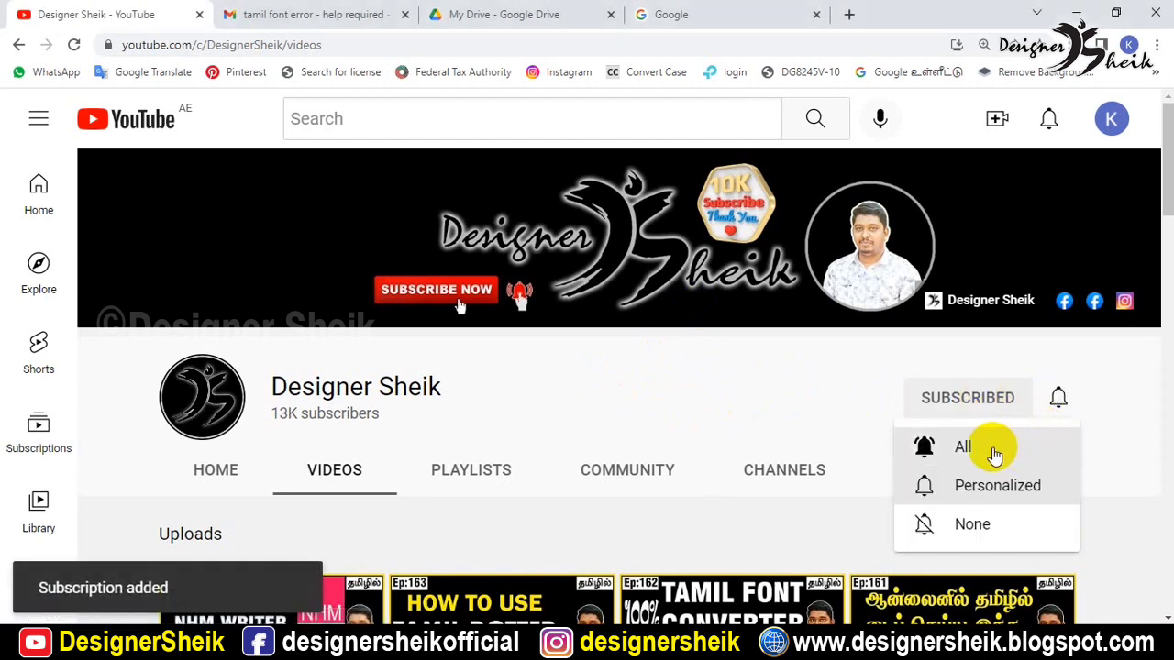
click(988, 448)
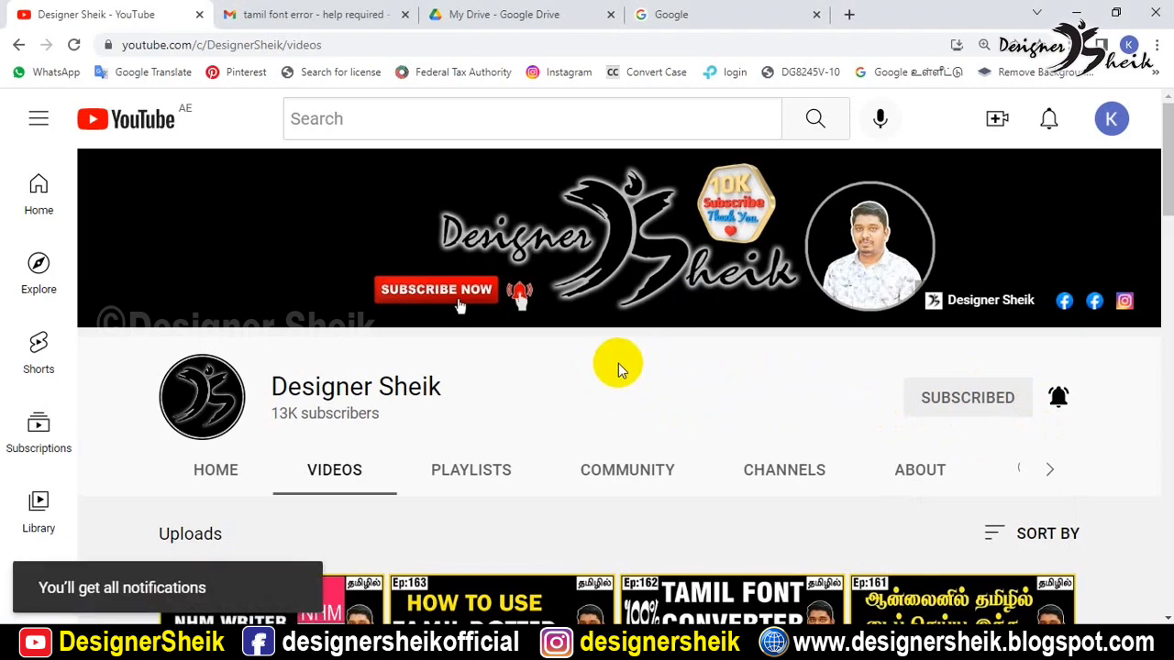
Scroll the channel's Videos grid down to the Ep:148 video
scroll(419, 385, down, 7)
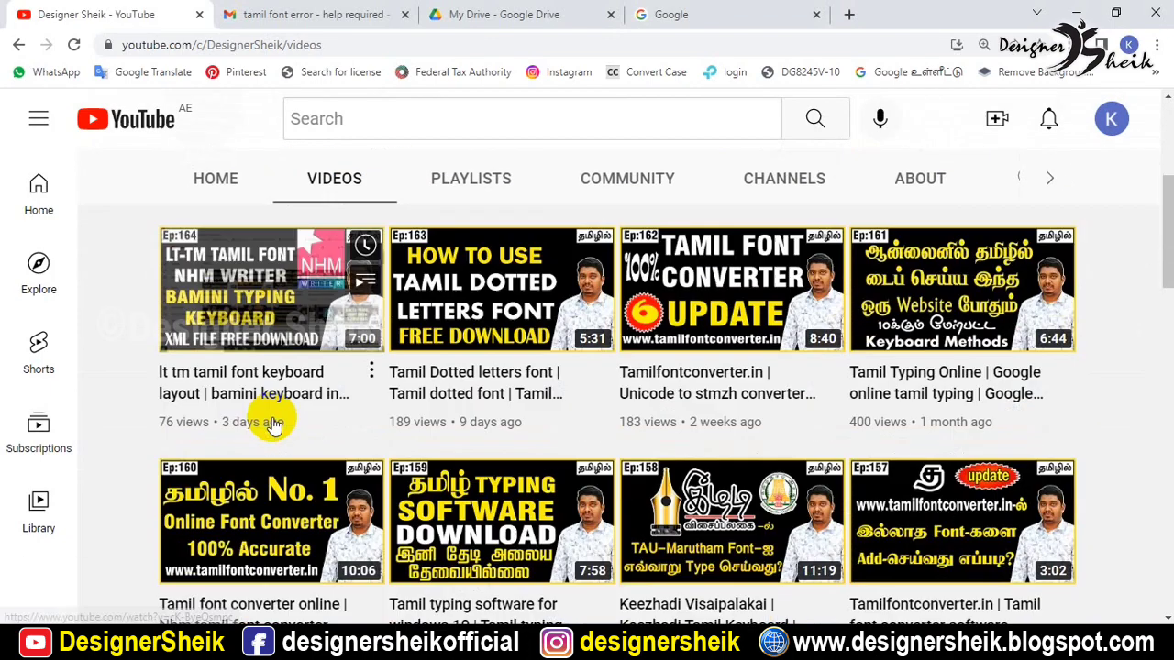
scroll(273, 424, down, 7)
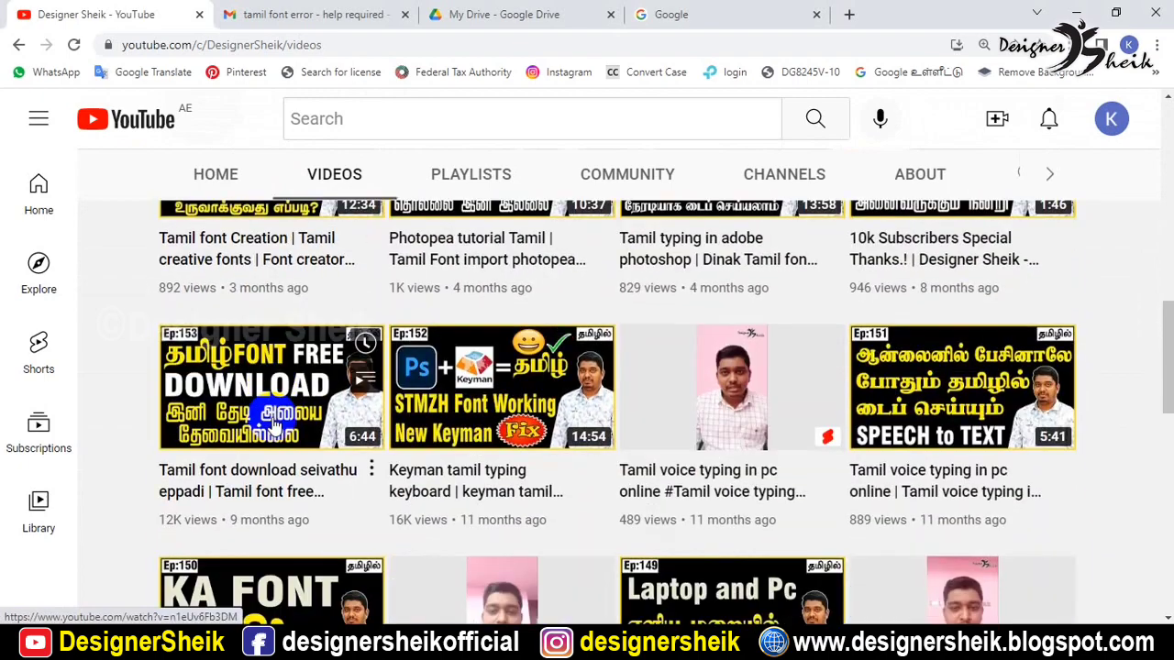
scroll(273, 424, down, 2)
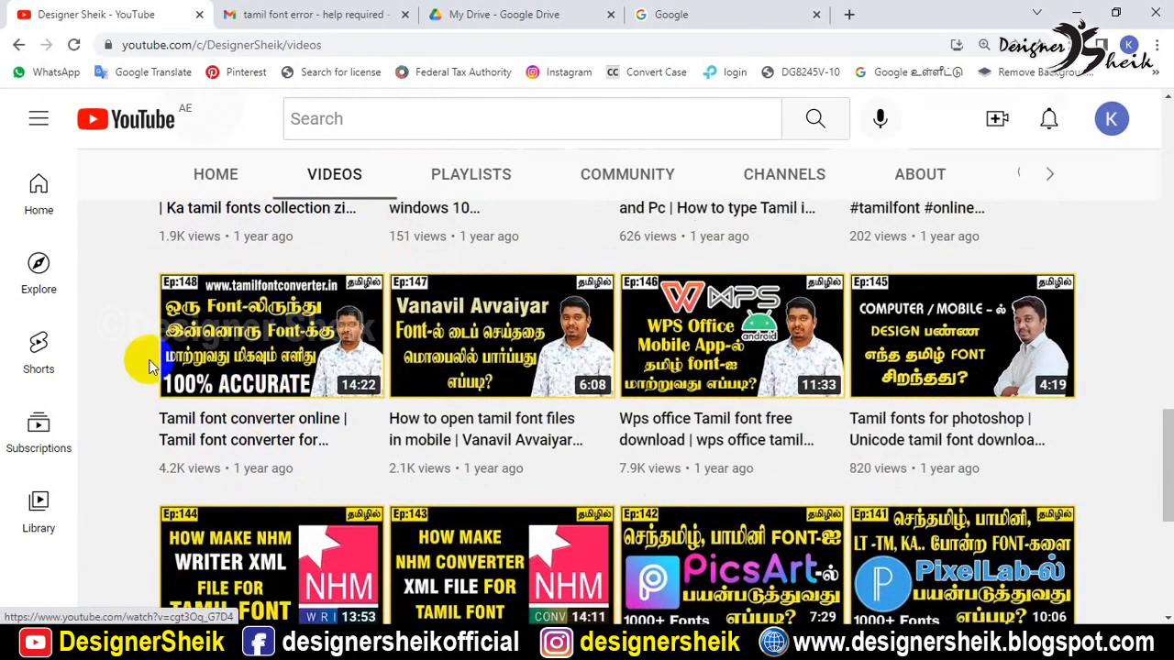
Open and pause the Ep:148 Tamil font converter video, then expand the help-request comment
click(232, 422)
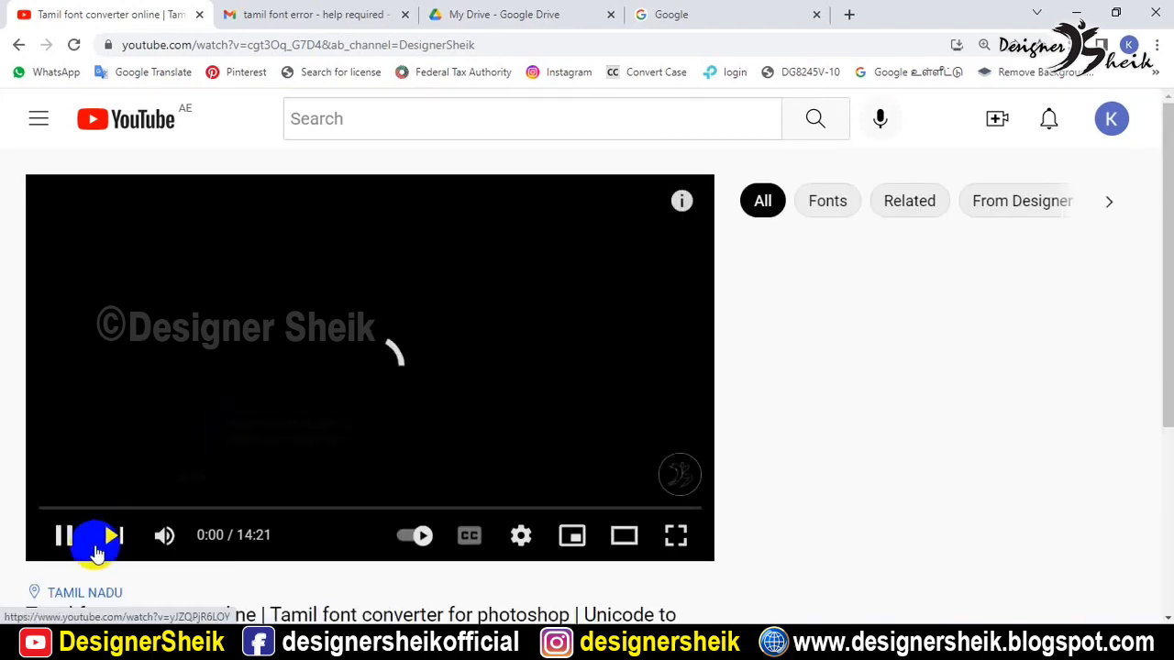
click(66, 539)
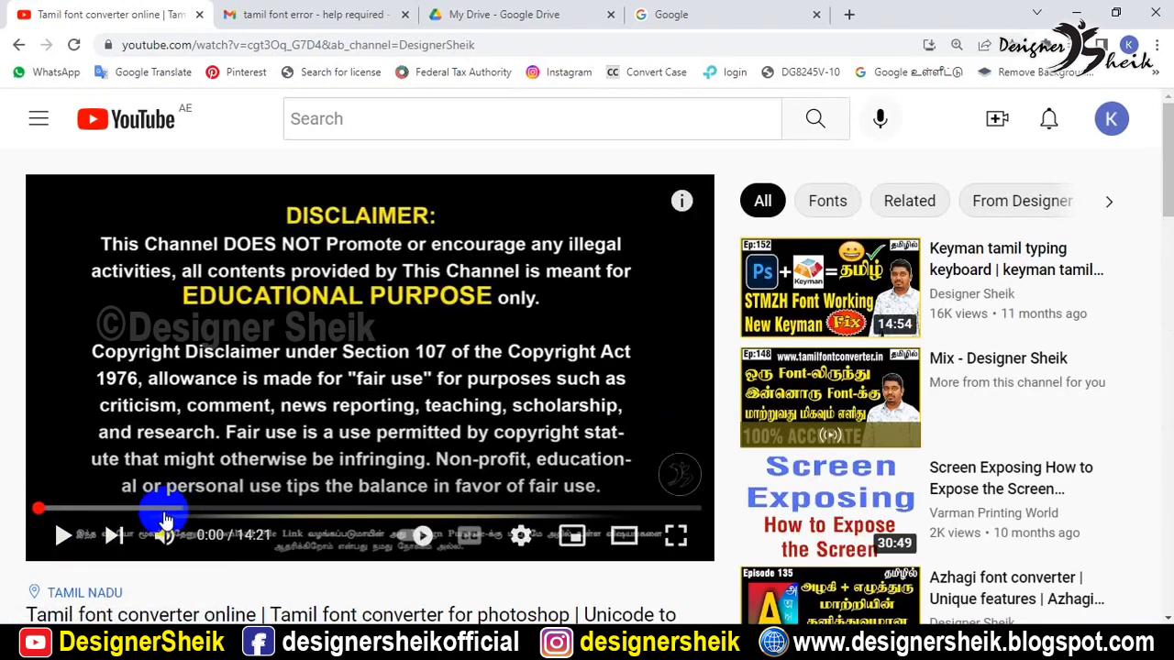
scroll(41, 468, down, 4)
scroll(55, 463, down, 2)
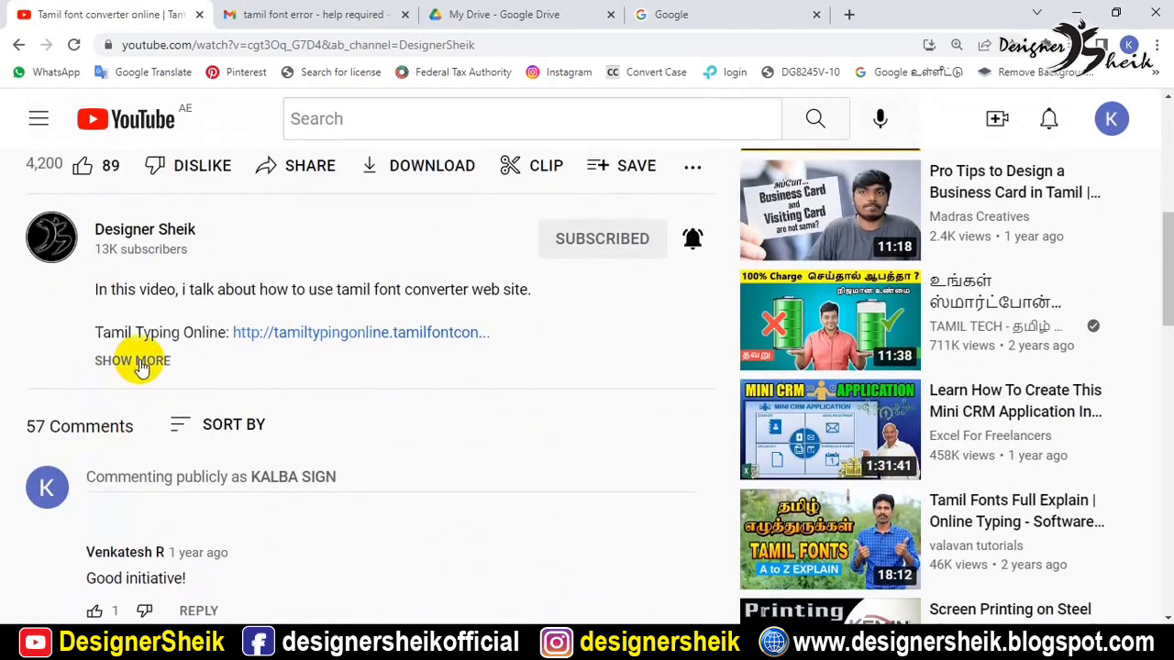
scroll(161, 389, down, 6)
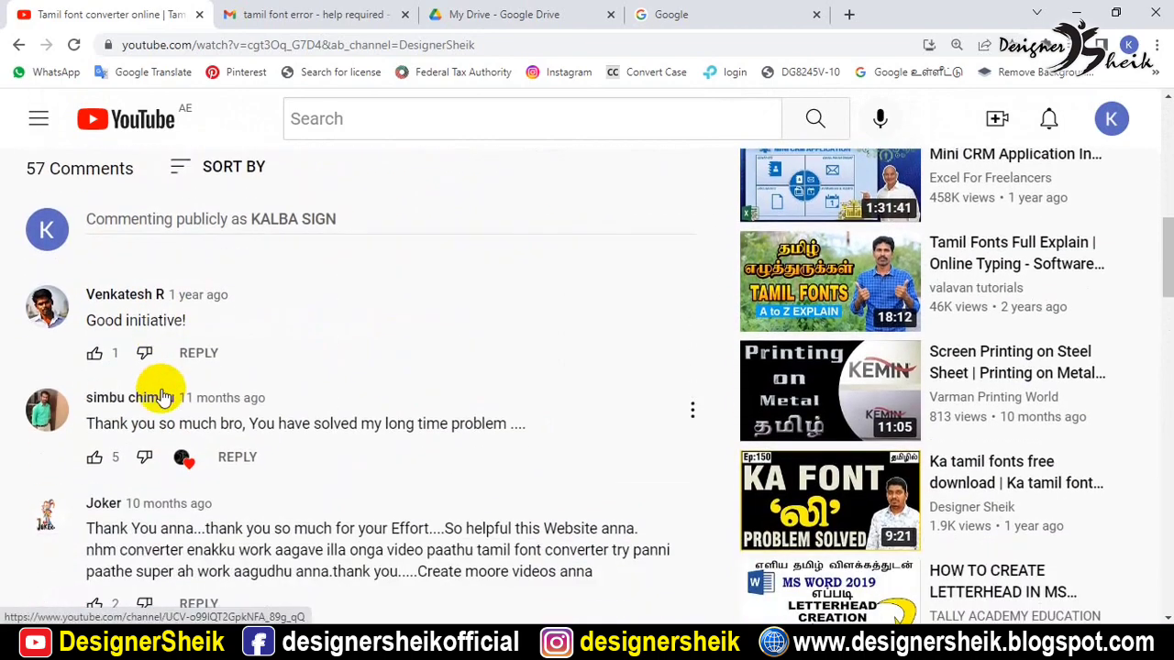
scroll(163, 396, down, 1)
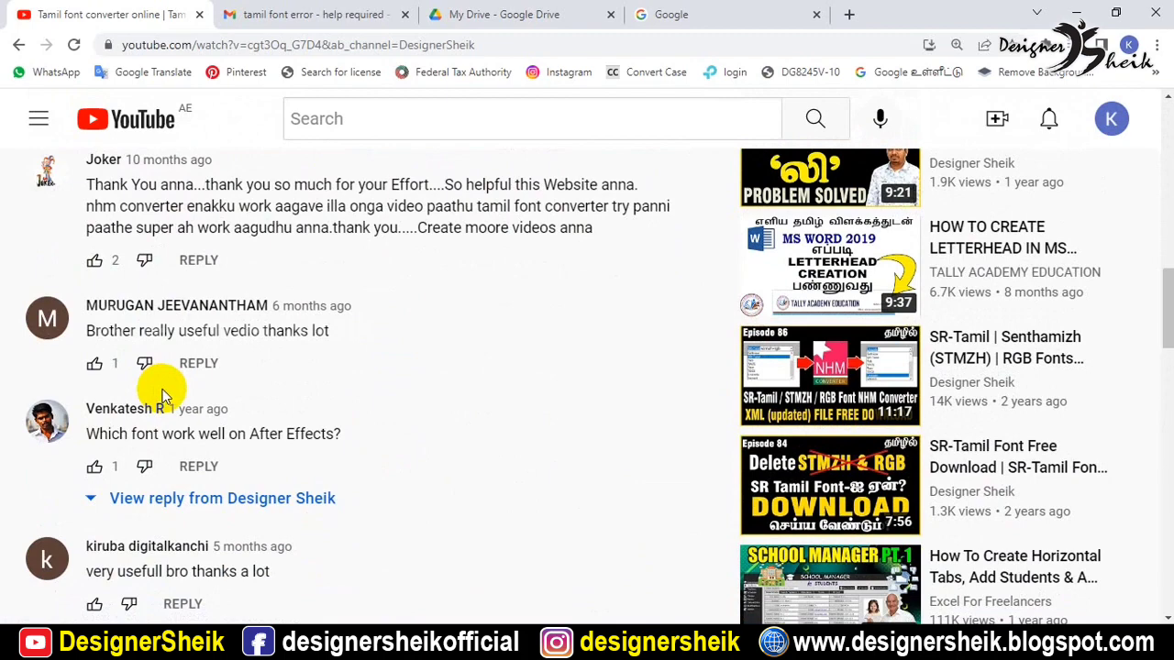
scroll(164, 394, down, 4)
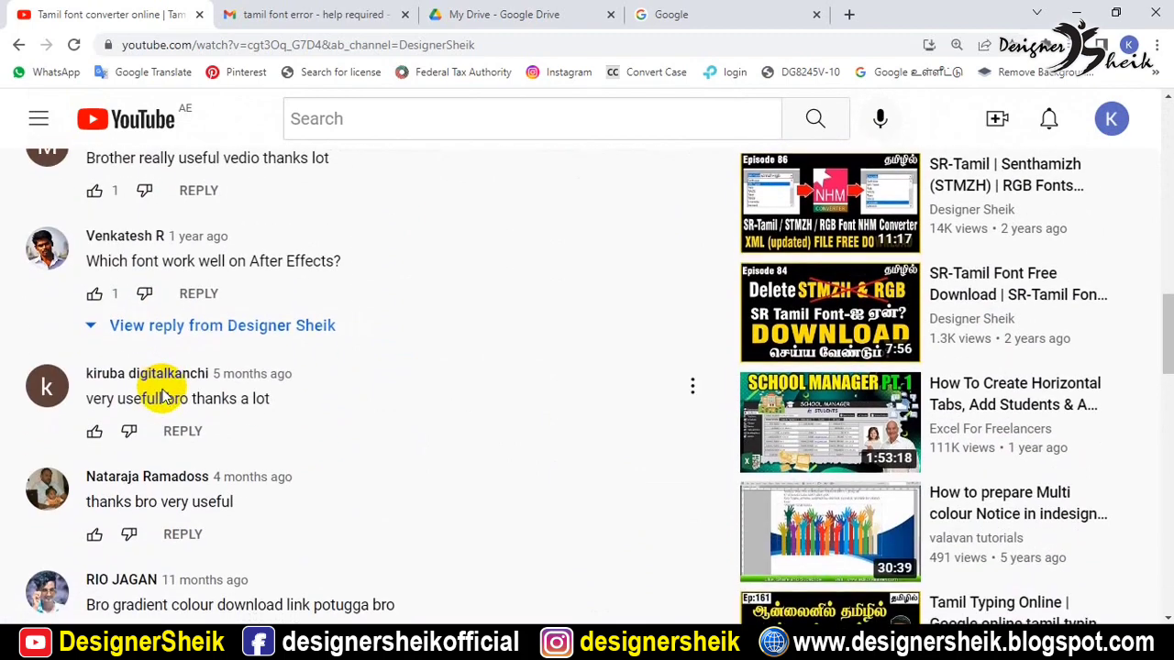
scroll(164, 394, down, 9)
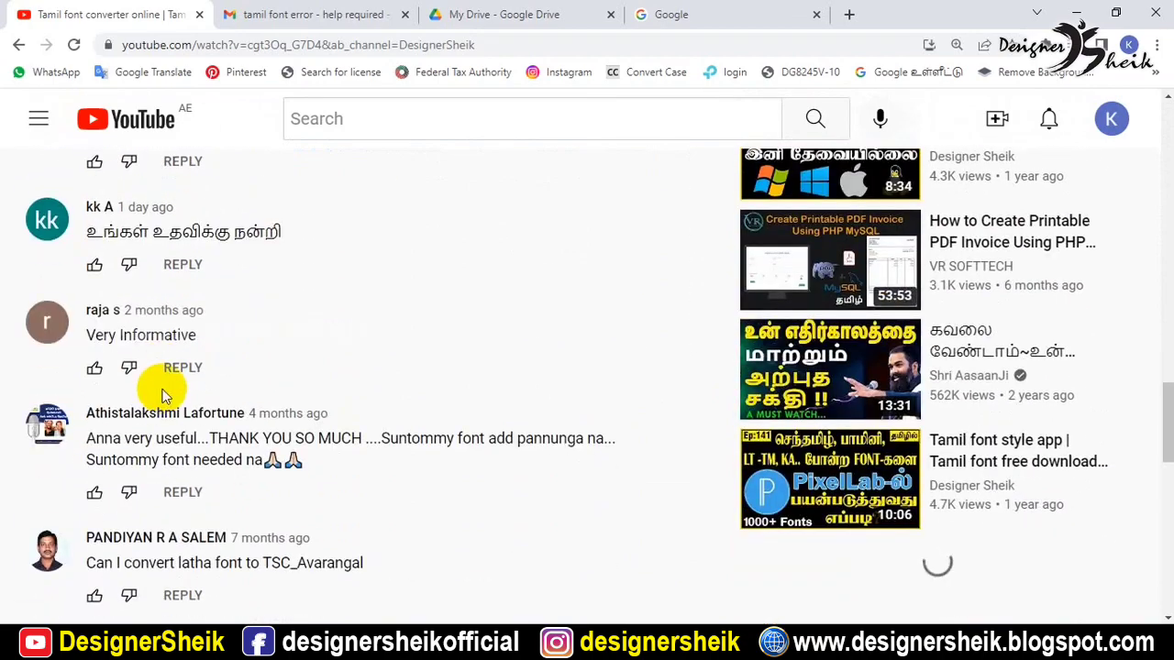
scroll(163, 395, down, 5)
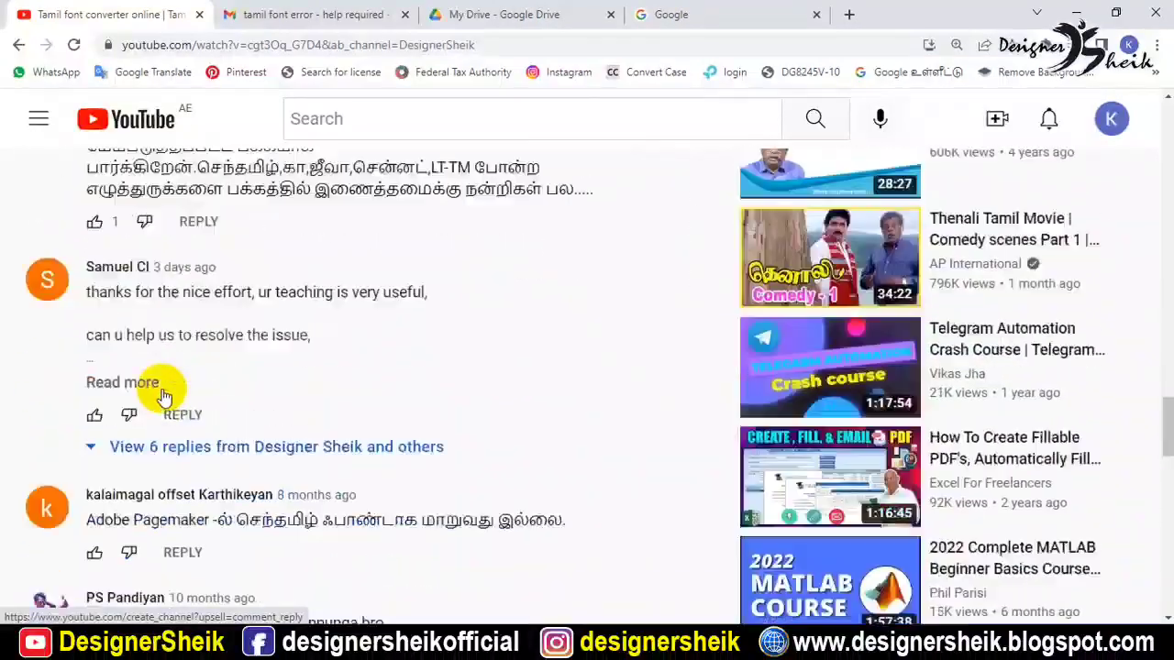
scroll(138, 399, up, 2)
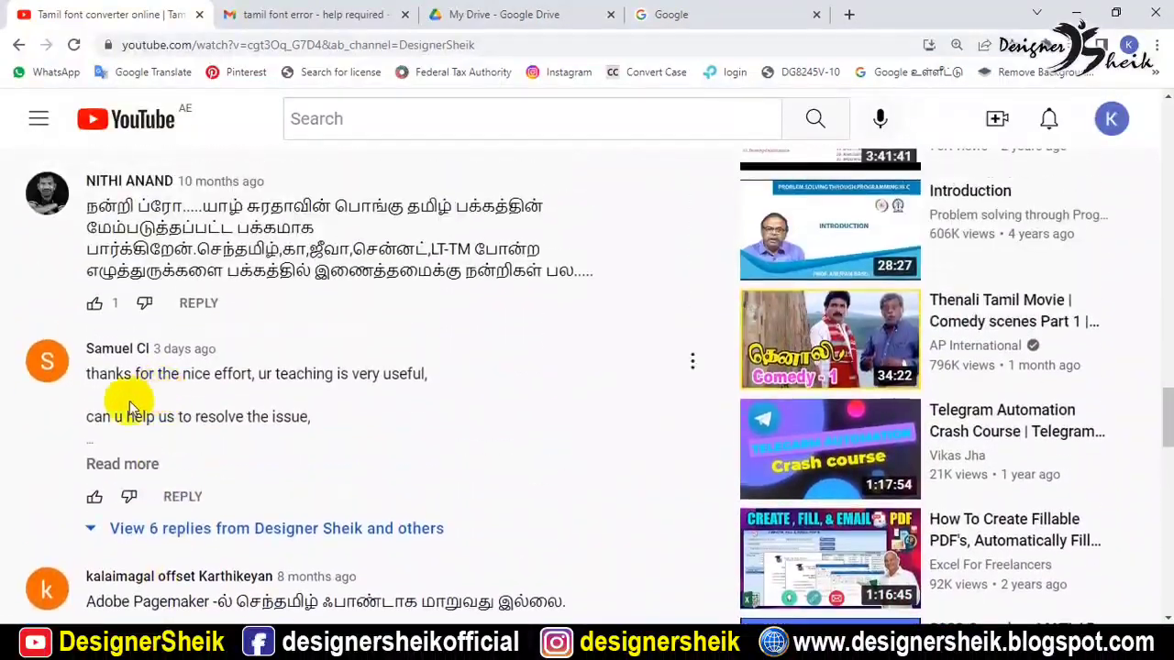
click(116, 463)
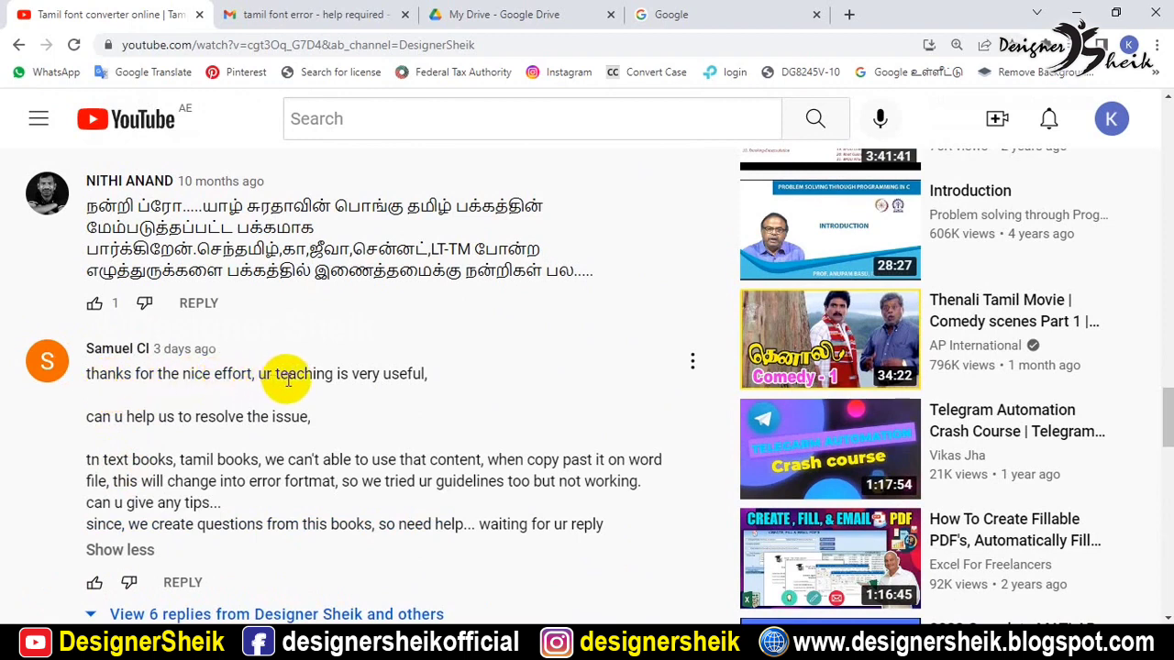
Read the 6 replies to the help-request comment, then switch to the Gmail tab
scroll(491, 403, down, 2)
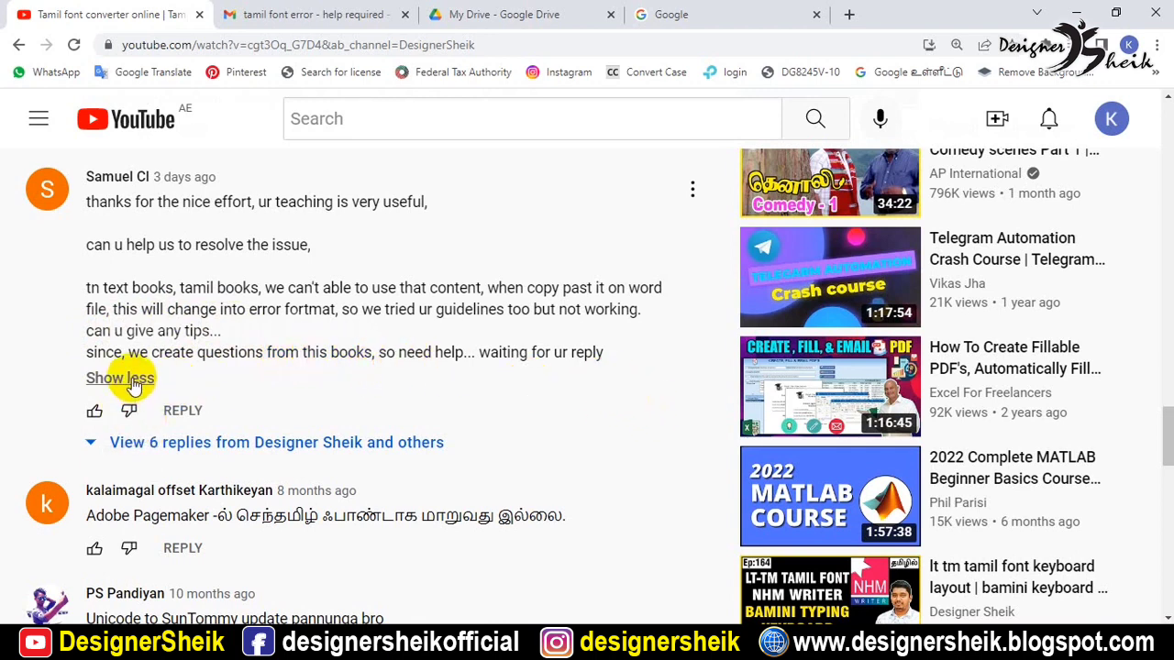
click(135, 440)
scroll(243, 466, down, 2)
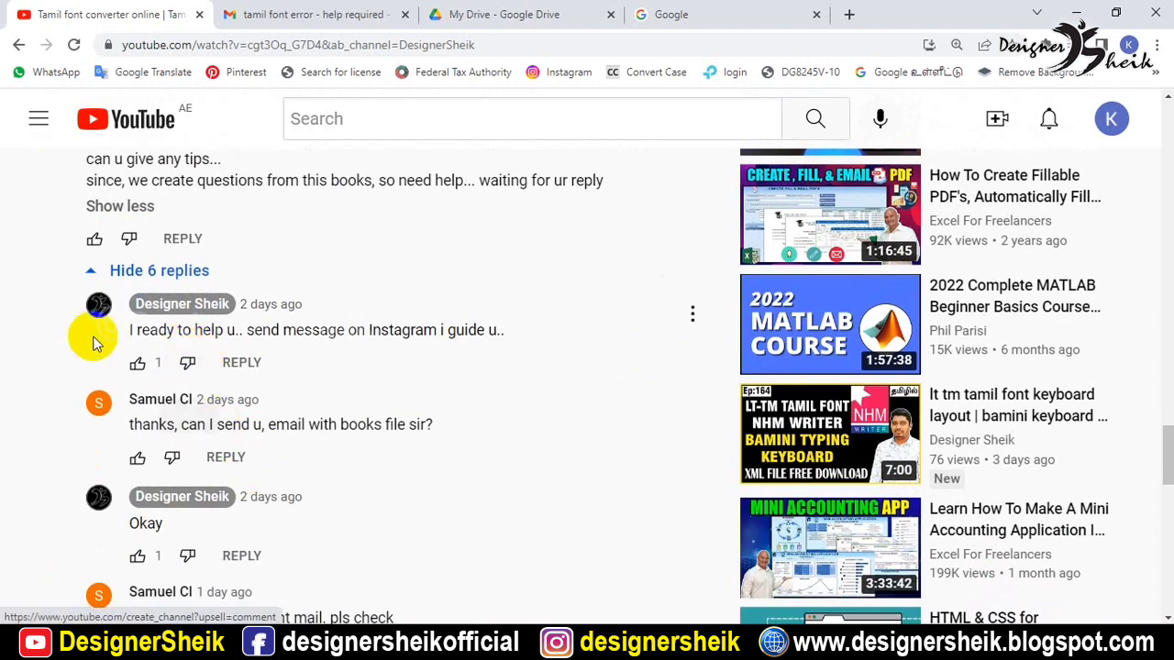
scroll(299, 421, down, 1)
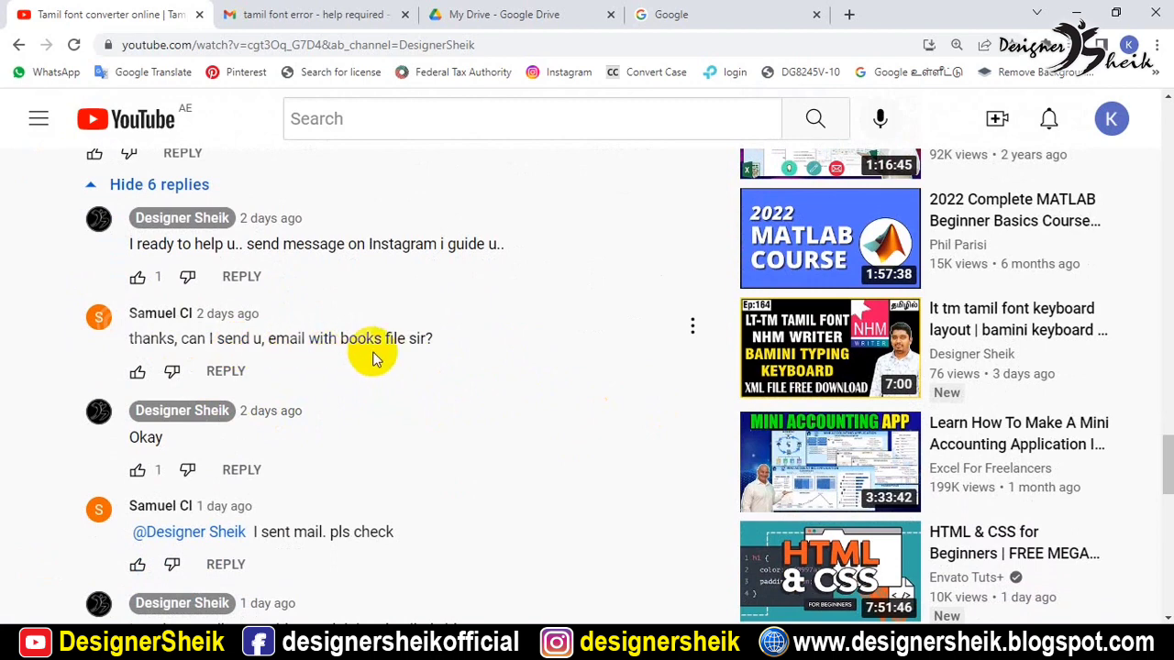
scroll(348, 321, down, 1)
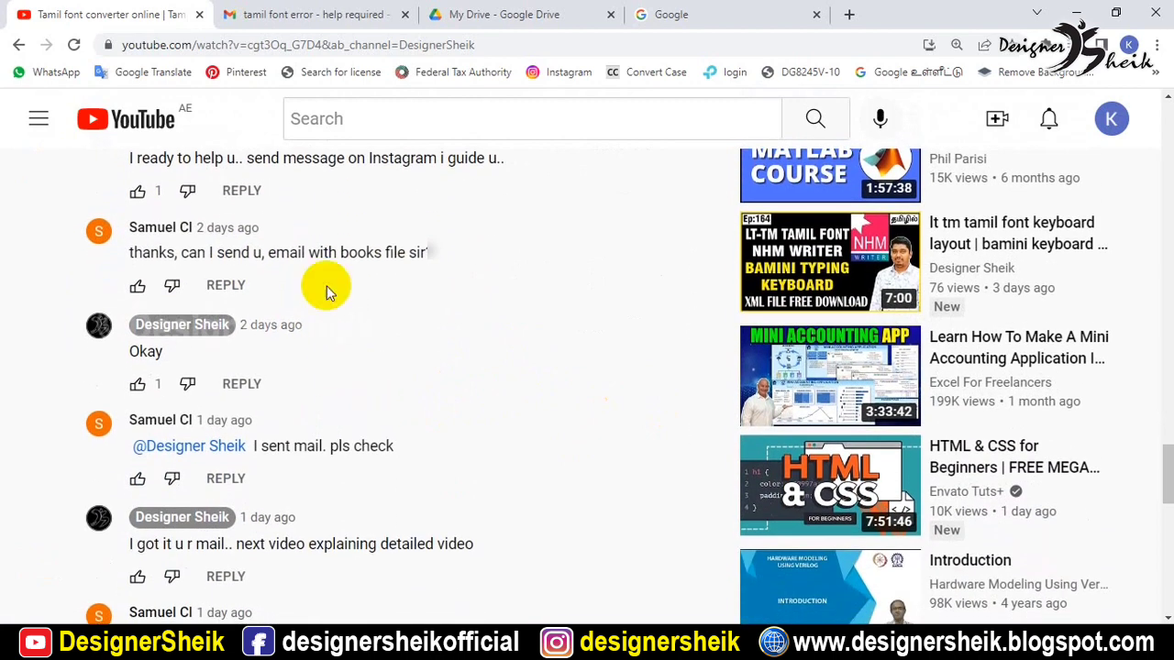
click(280, 11)
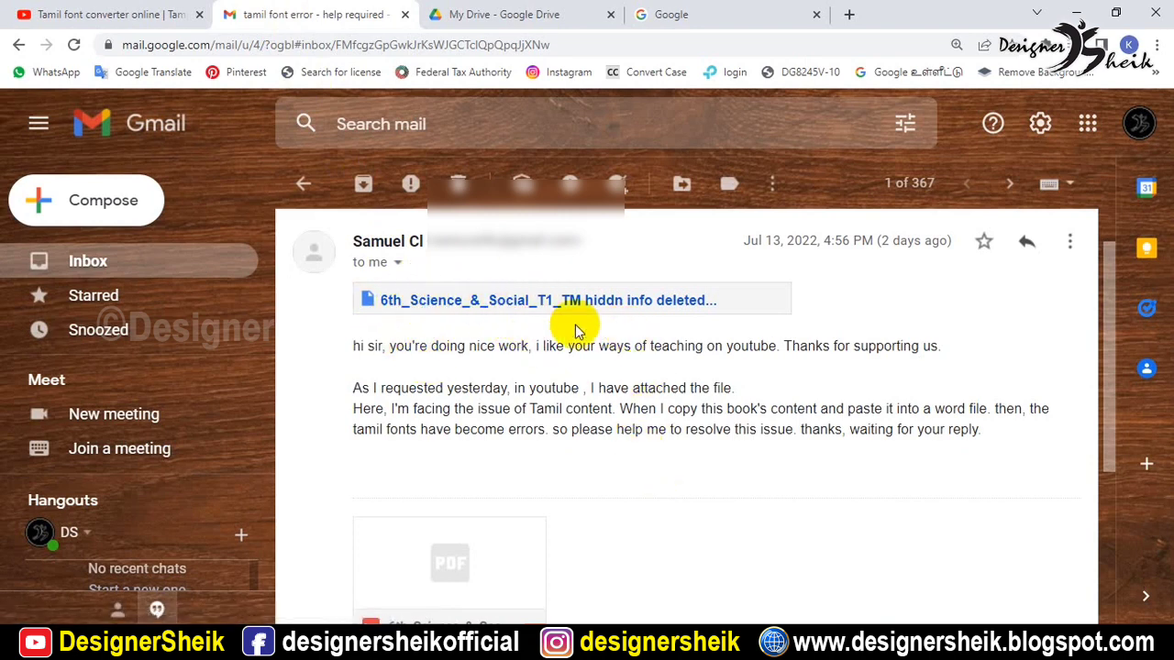
Scroll the Tamil font error email down to its attached 6th_Science_&_Social_T1_TM PDF
scroll(568, 334, down, 1)
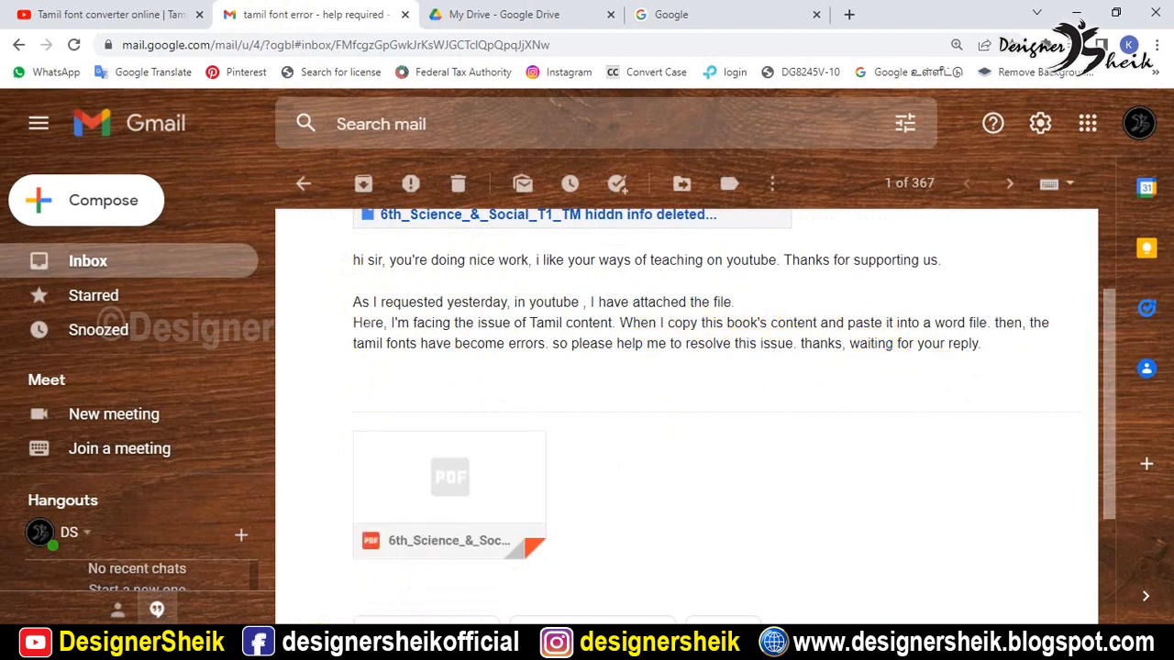
Open the 6th_Science_&_Social_T1_TM hiddn info deleted PDF from the QA folder in Acrobat Reader
click(344, 642)
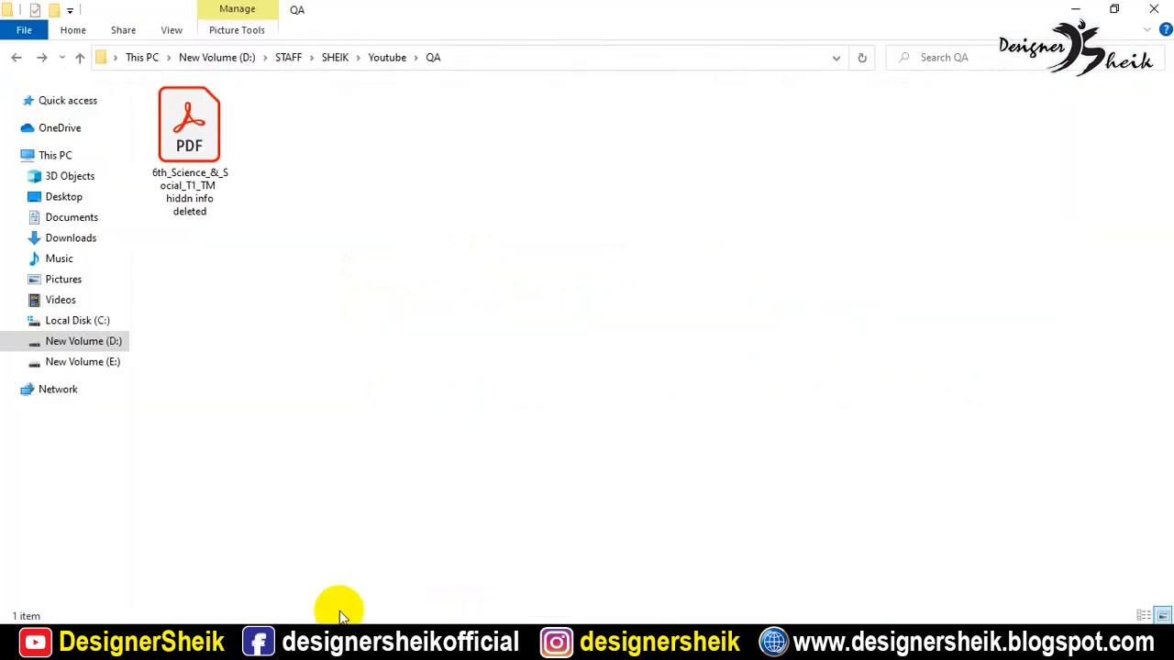
click(192, 156)
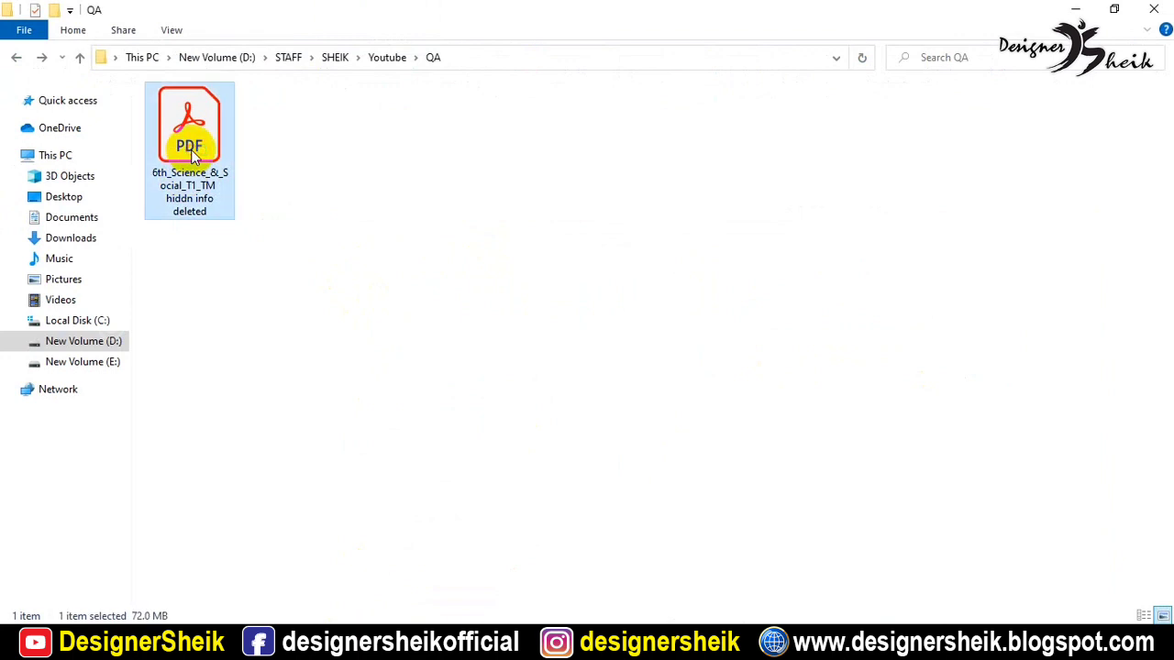
double_click(192, 156)
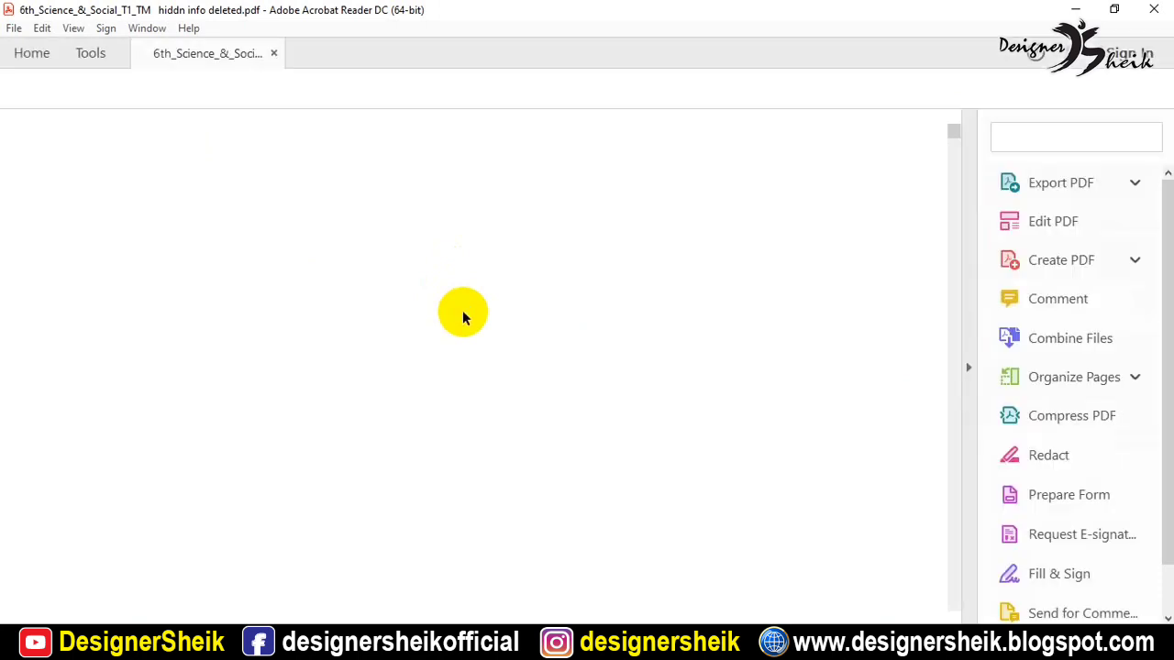
Scroll through the textbook's opening pages, selecting a page as a snapshot image along the way
click(969, 373)
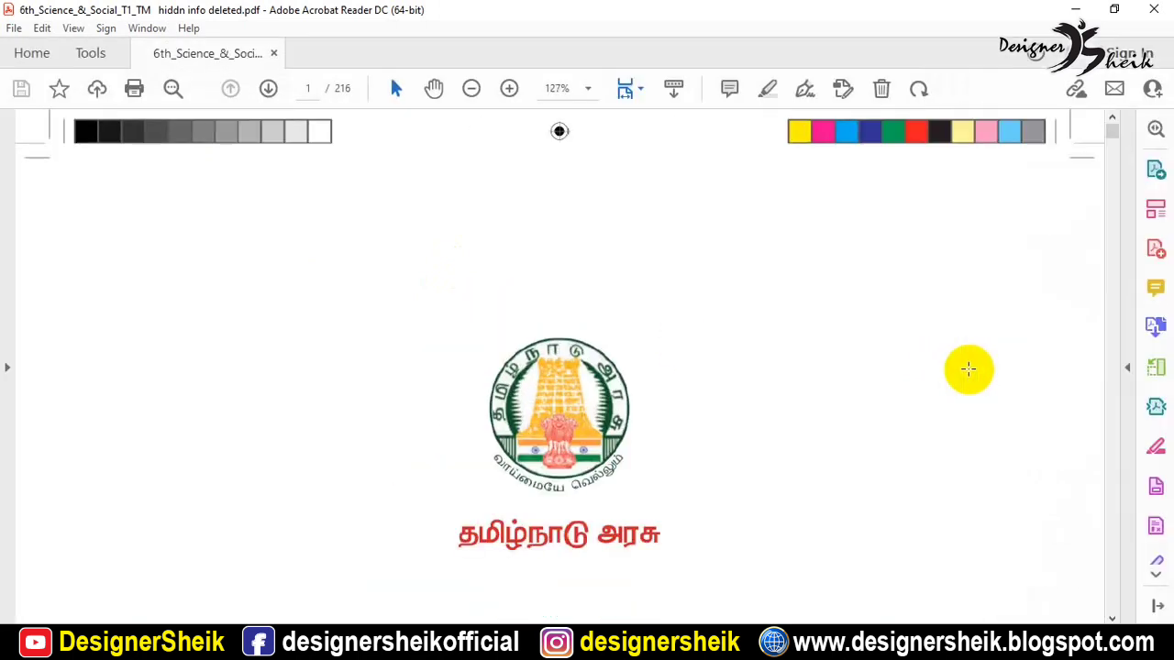
scroll(590, 445, down, 5)
scroll(589, 446, down, 4)
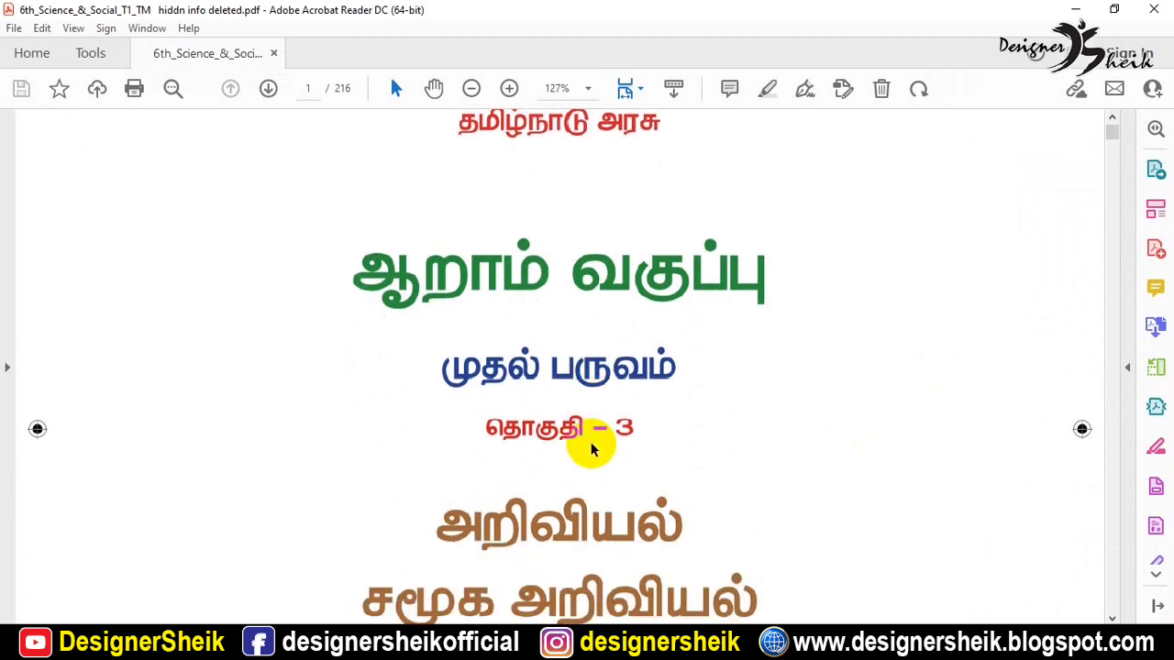
scroll(592, 445, down, 2)
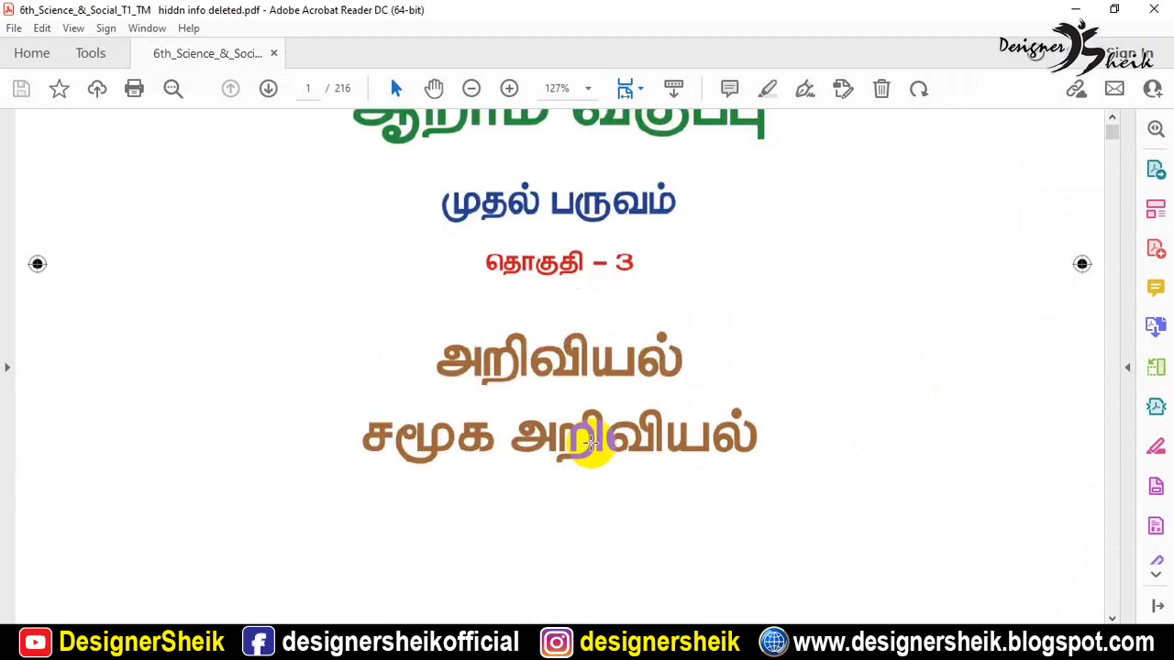
scroll(589, 443, down, 15)
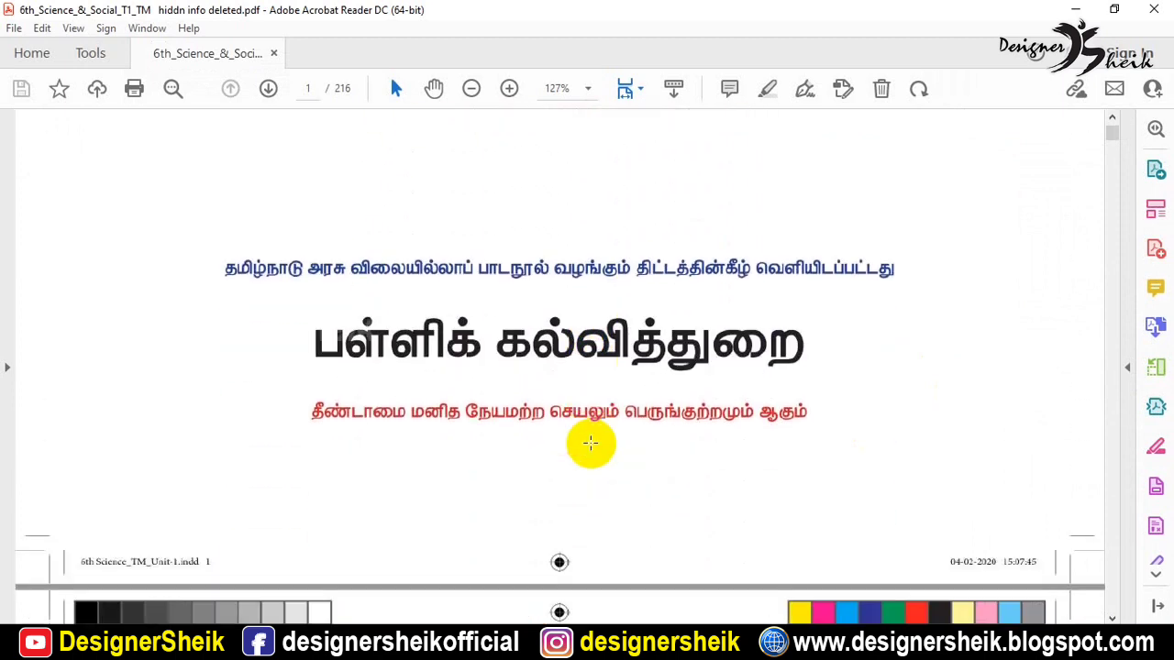
scroll(589, 443, down, 11)
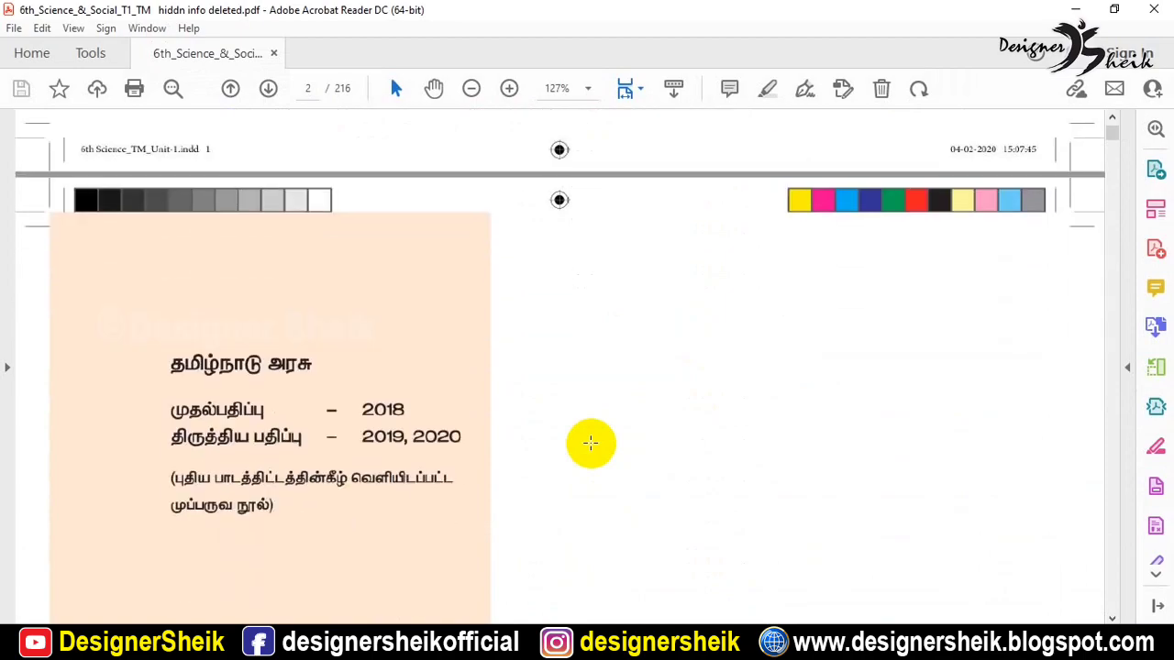
scroll(590, 443, down, 12)
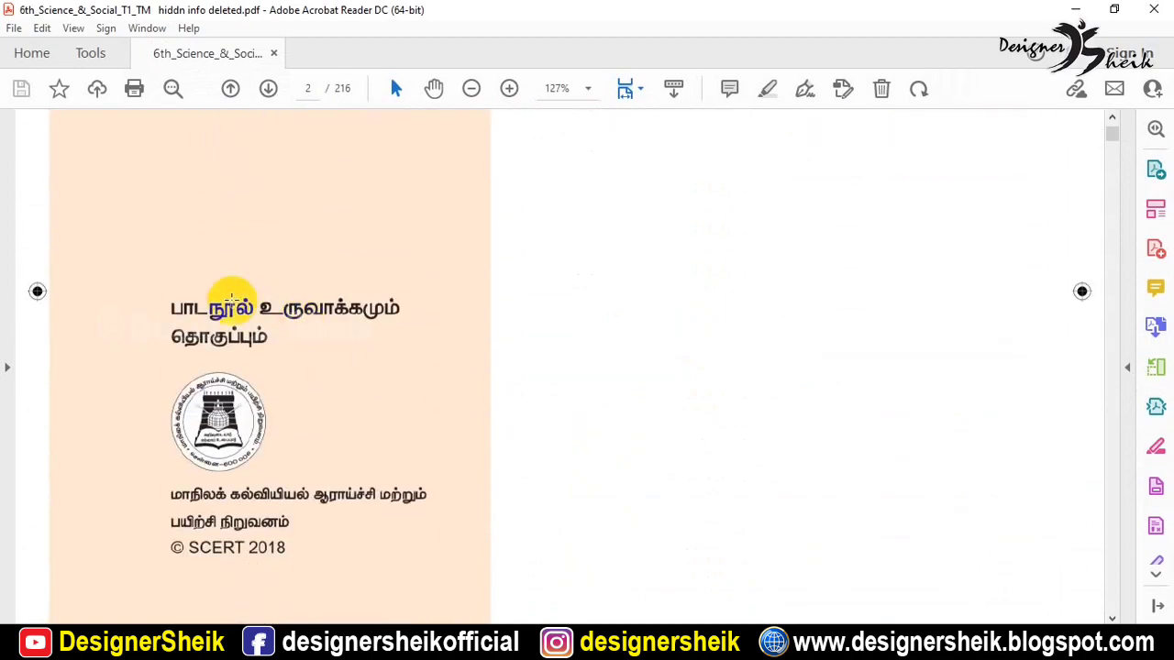
scroll(788, 453, down, 20)
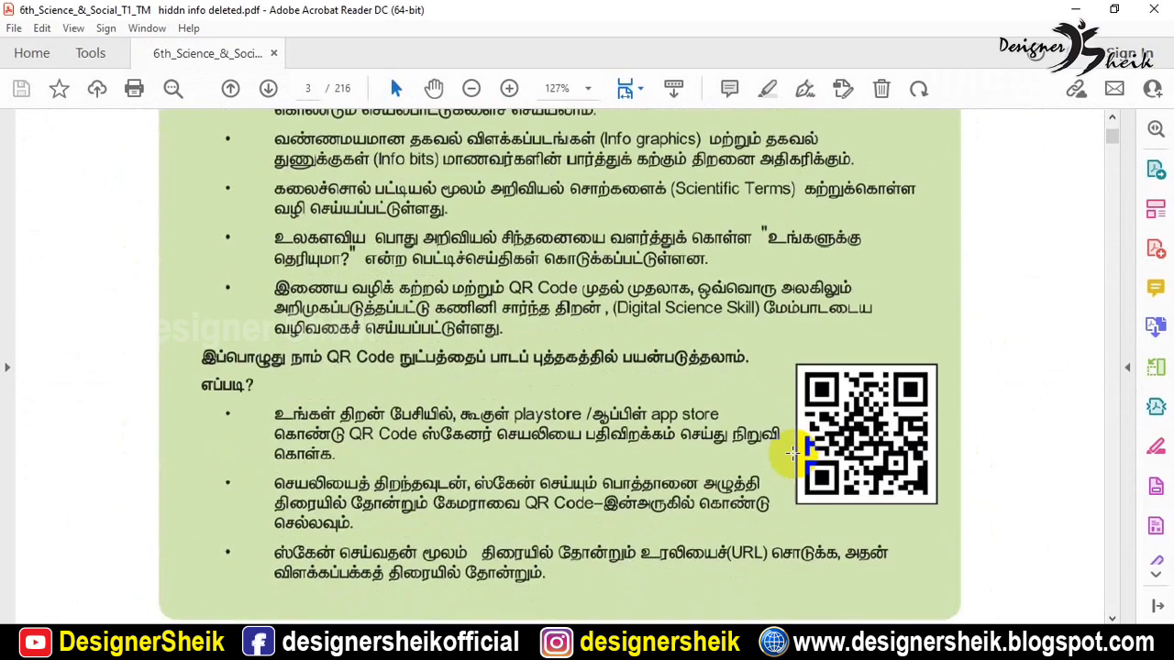
scroll(792, 453, down, 11)
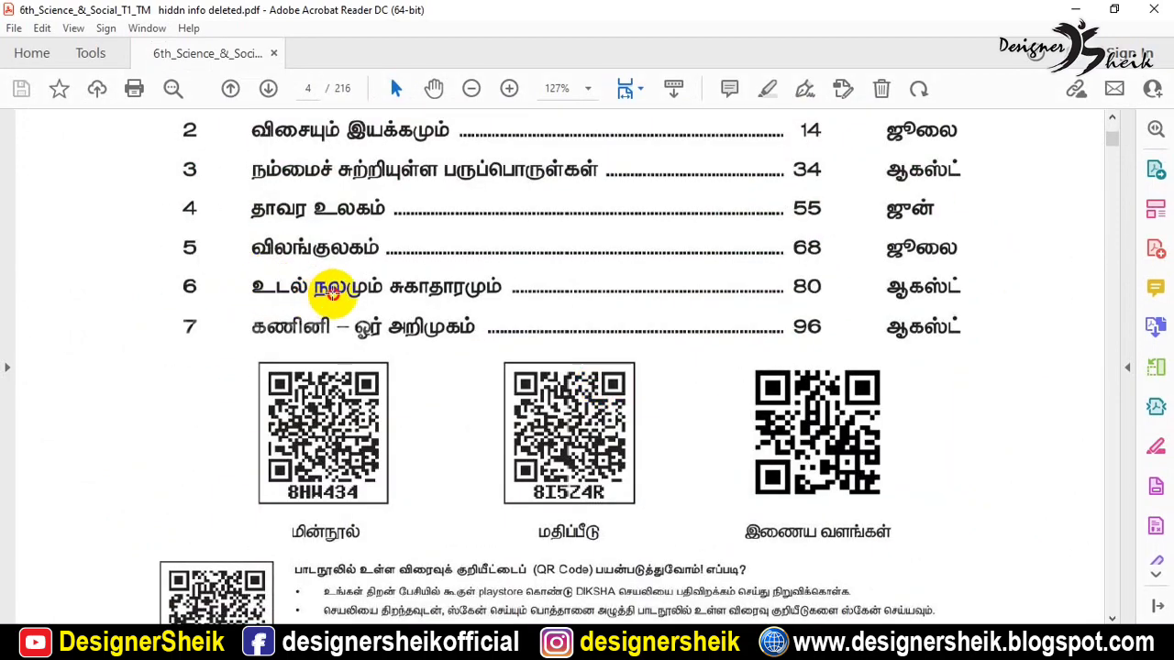
click(508, 302)
scroll(516, 354, down, 20)
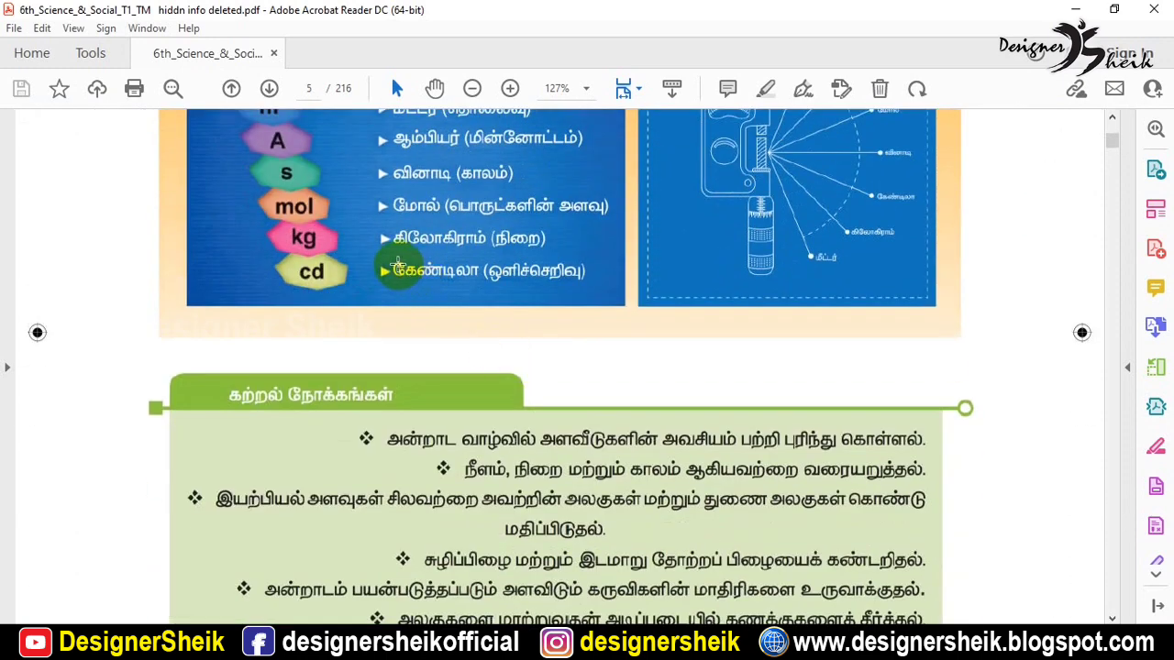
click(581, 412)
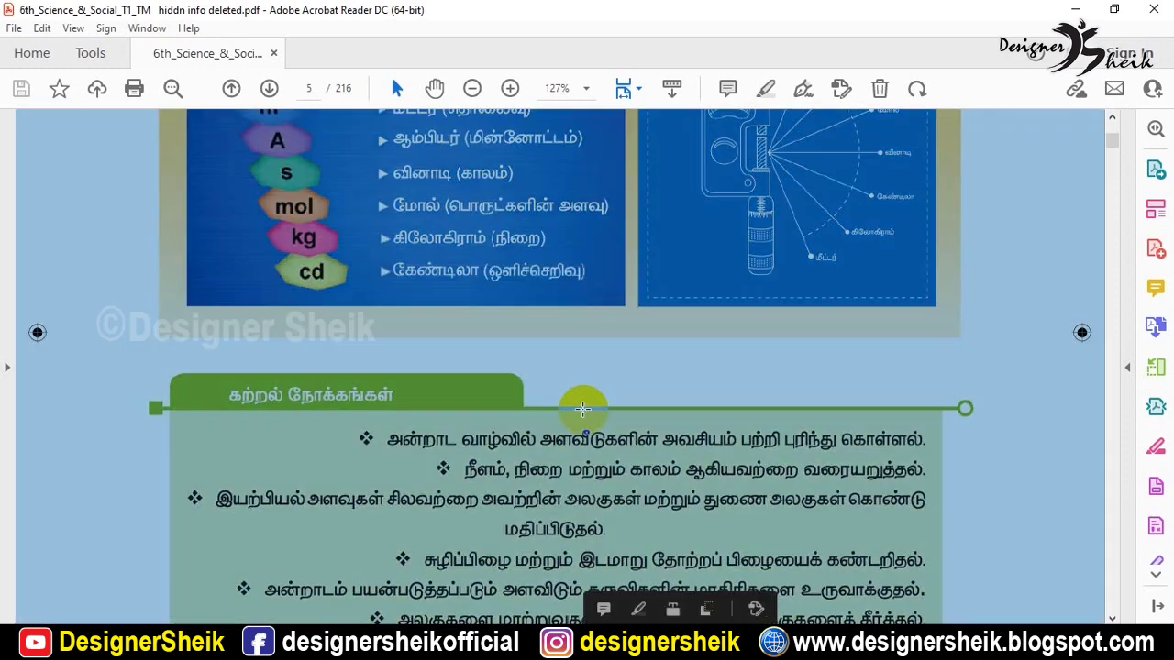
scroll(581, 414, down, 20)
scroll(581, 415, down, 20)
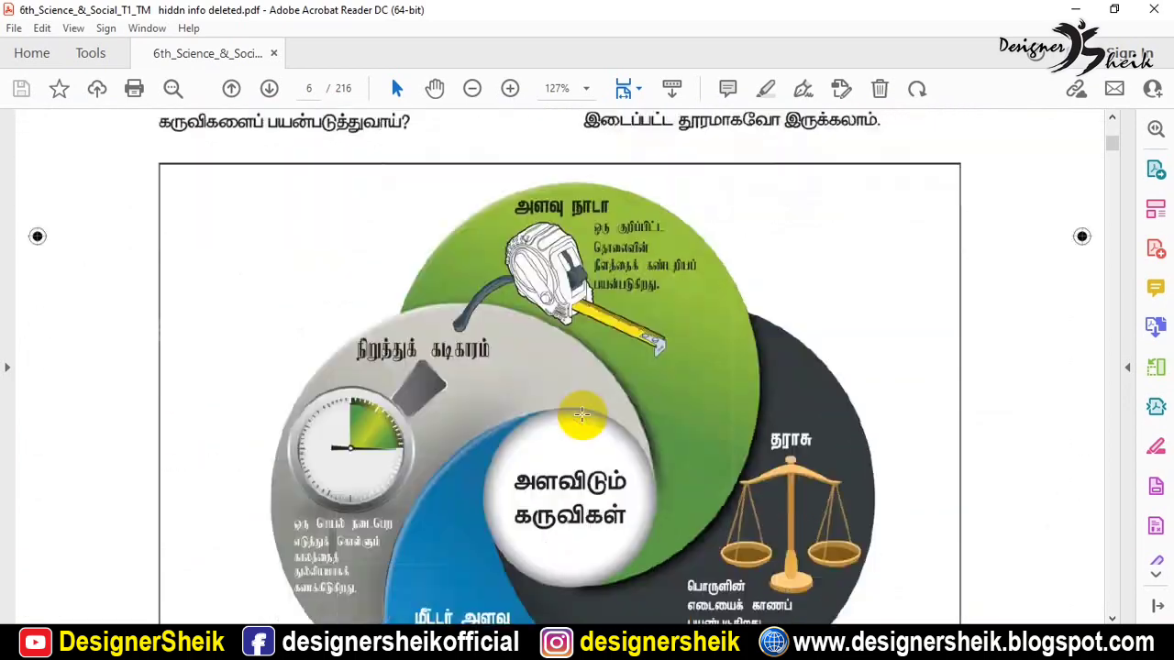
scroll(581, 415, down, 10)
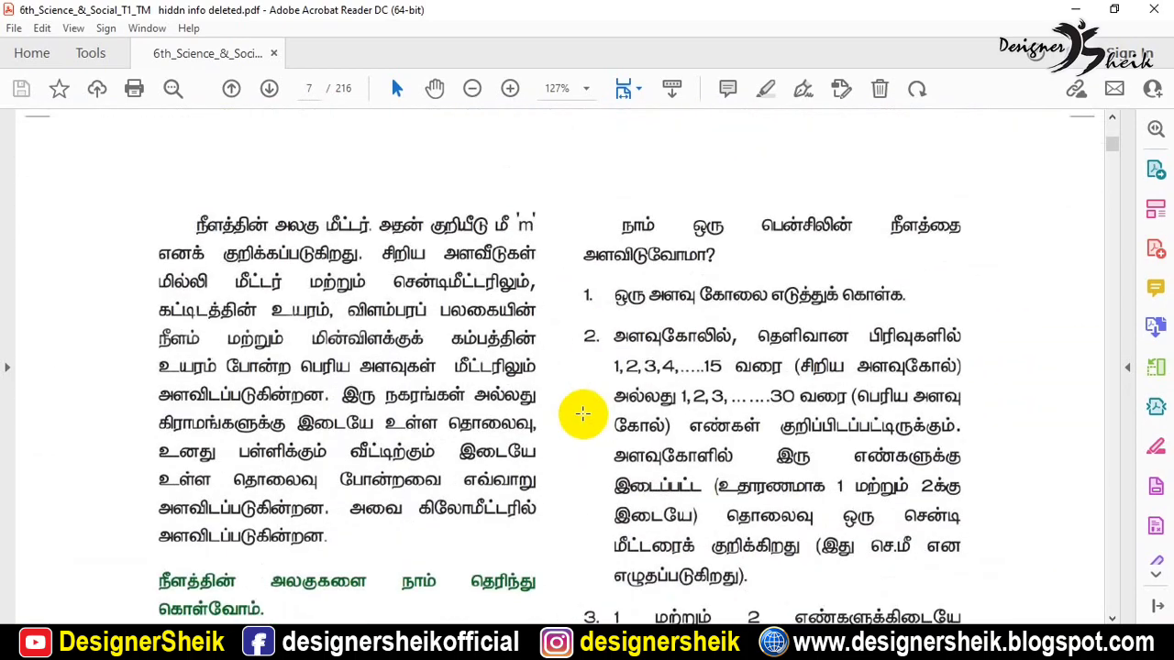
scroll(582, 414, down, 20)
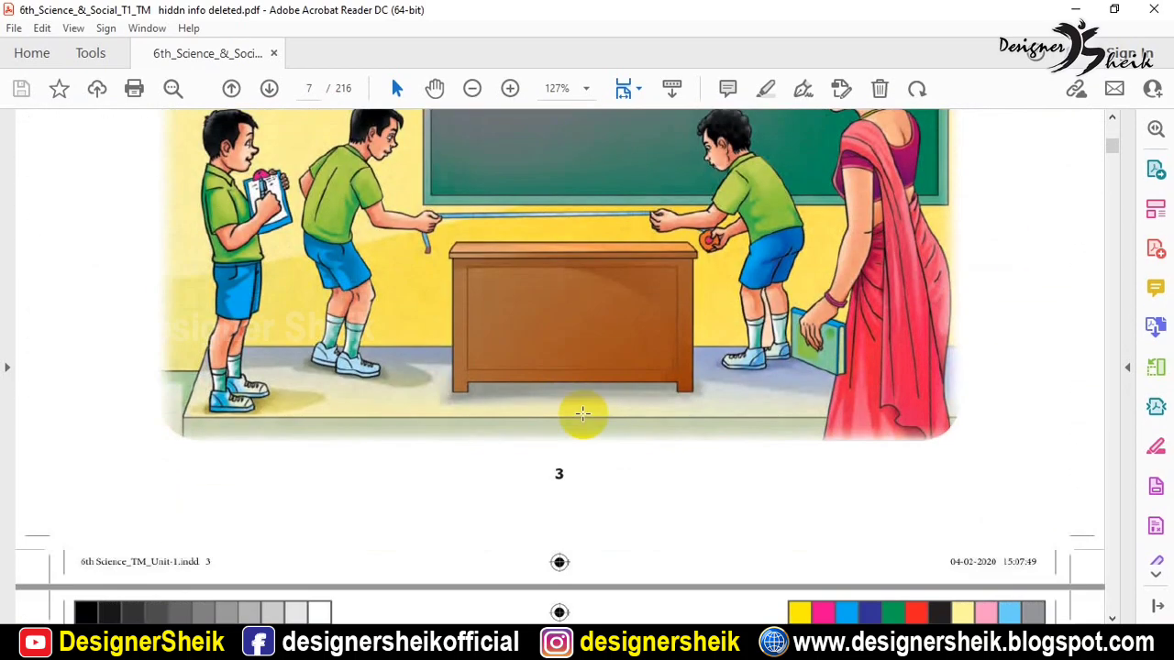
scroll(582, 413, down, 20)
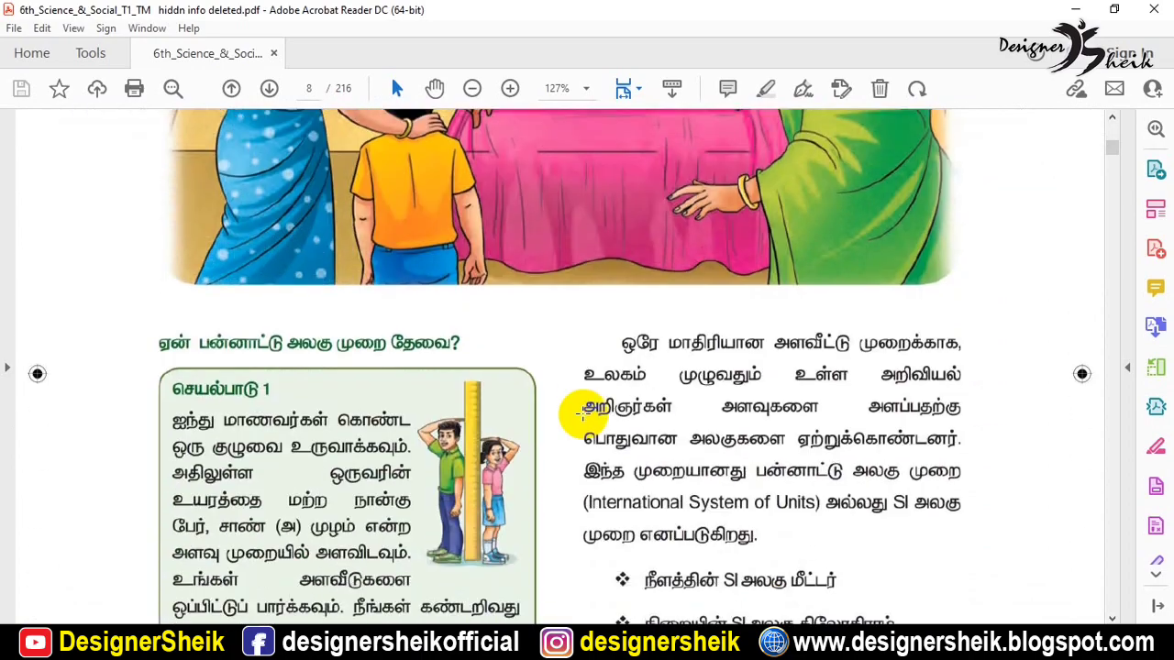
scroll(582, 414, down, 20)
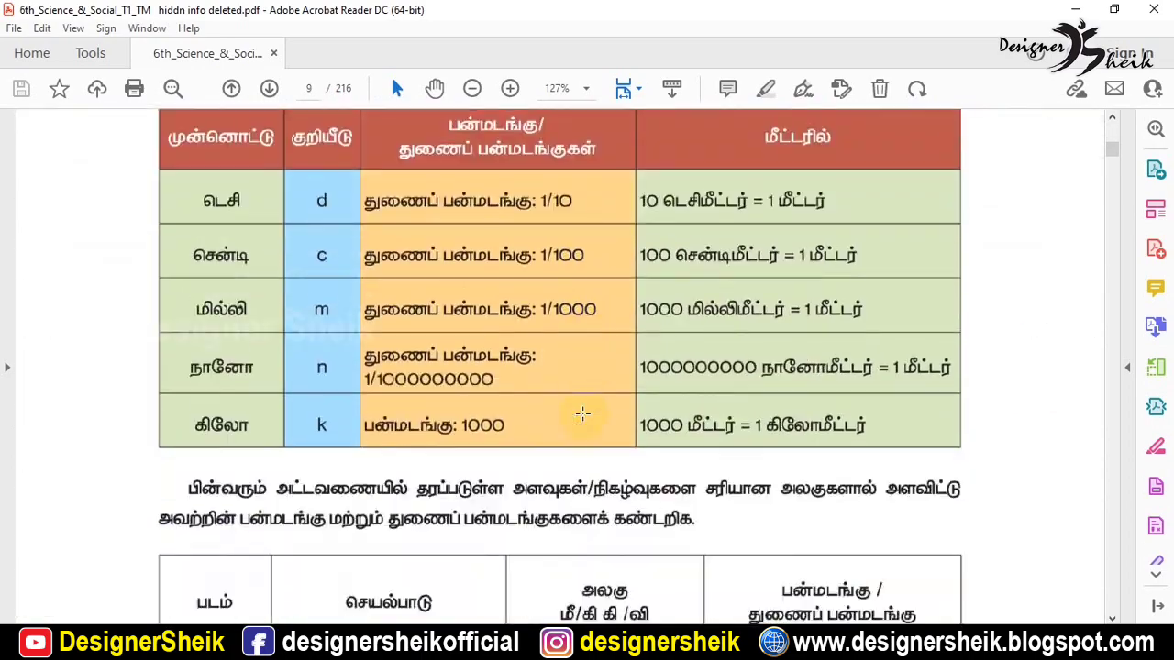
scroll(583, 414, down, 20)
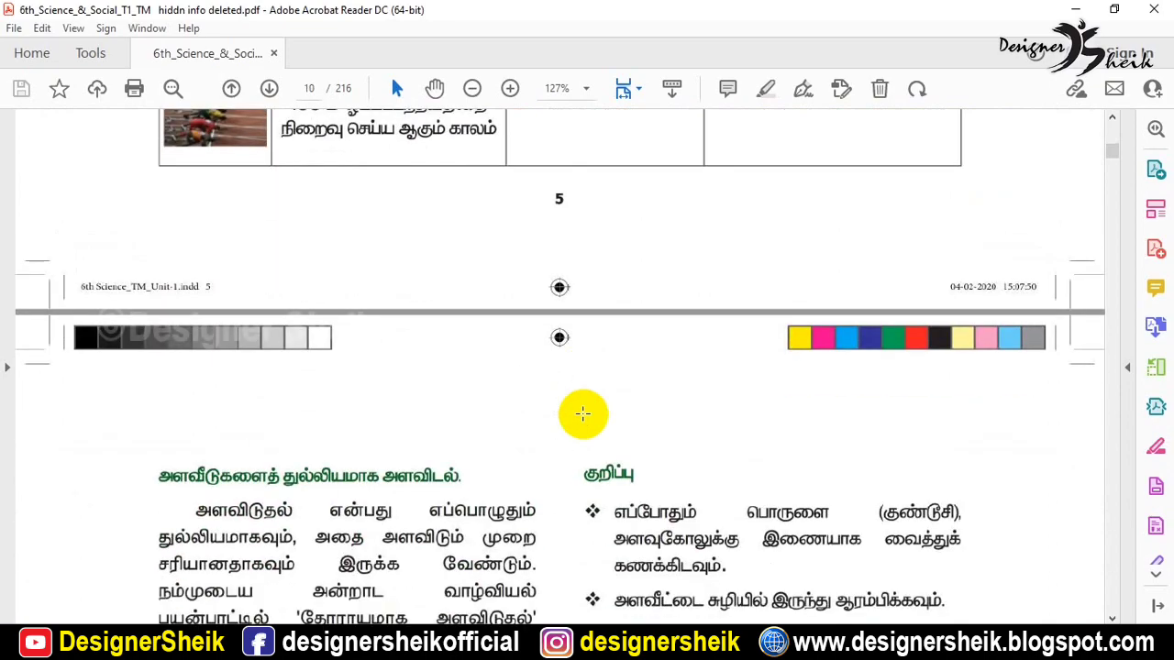
scroll(582, 413, down, 10)
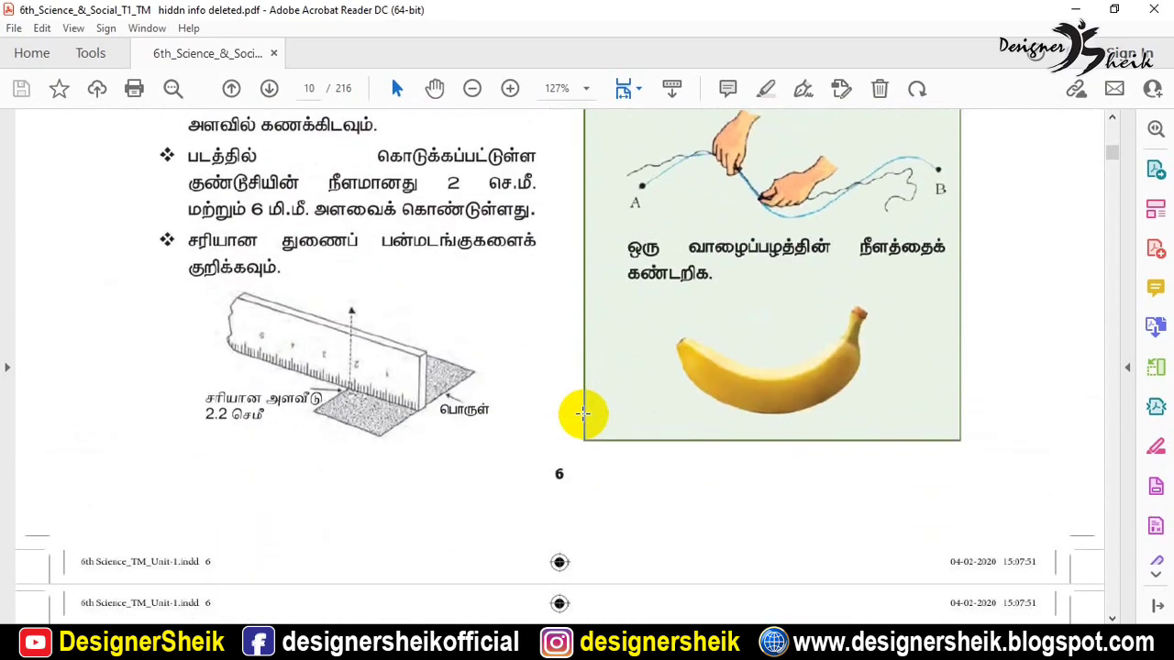
scroll(583, 414, down, 1)
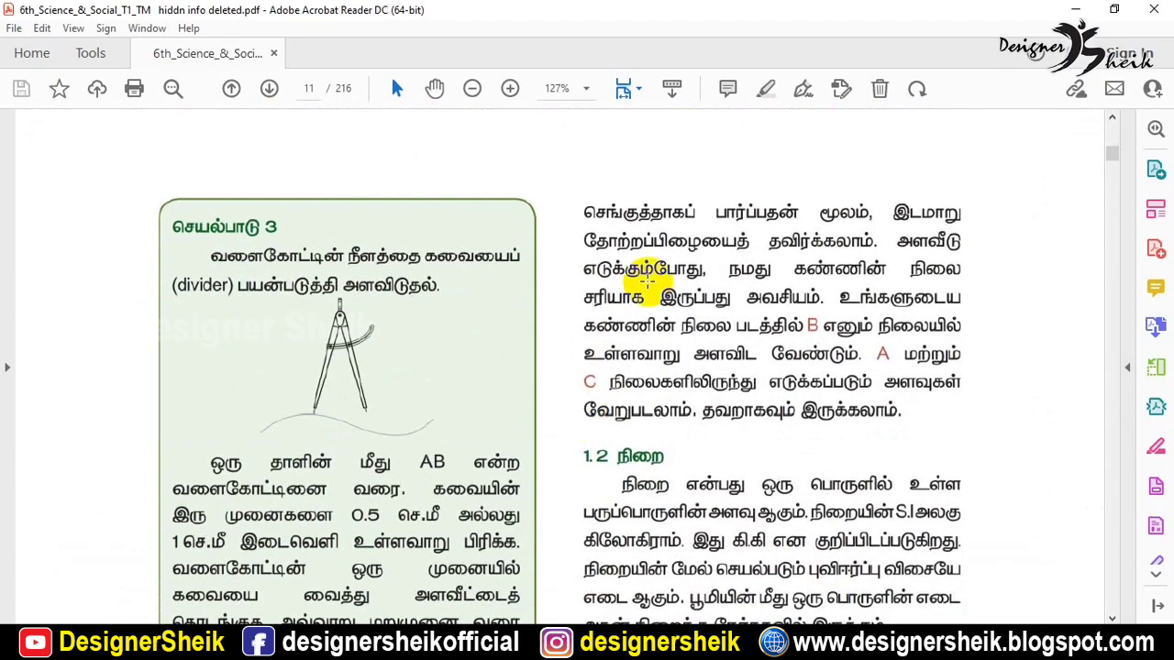
scroll(594, 424, down, 18)
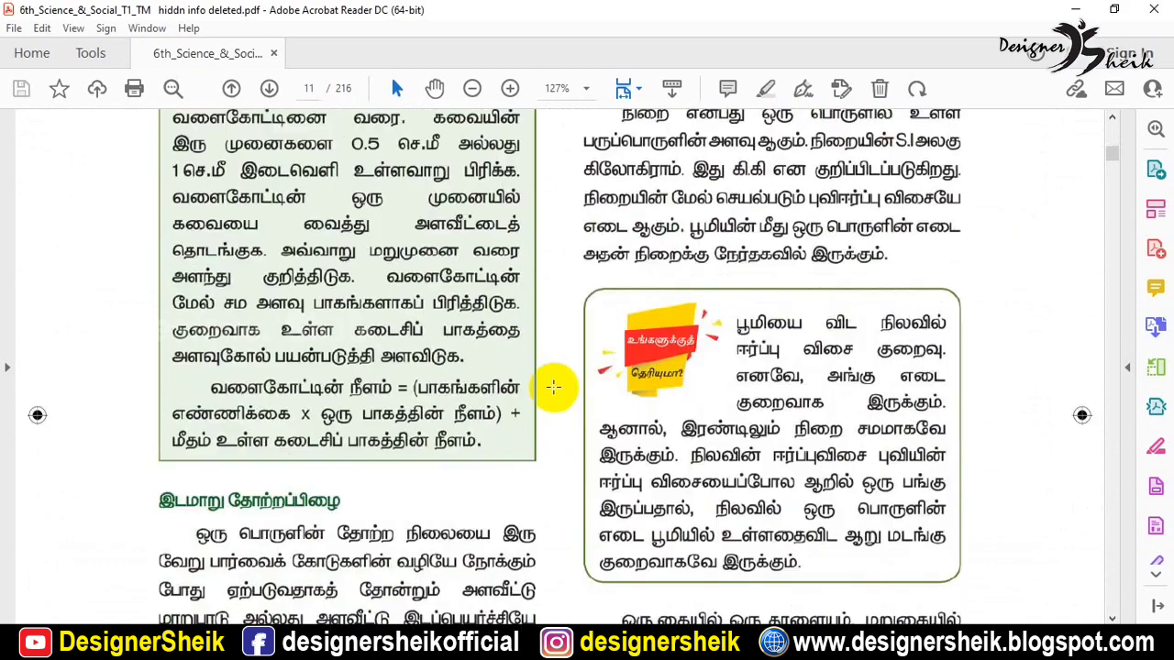
scroll(553, 387, down, 10)
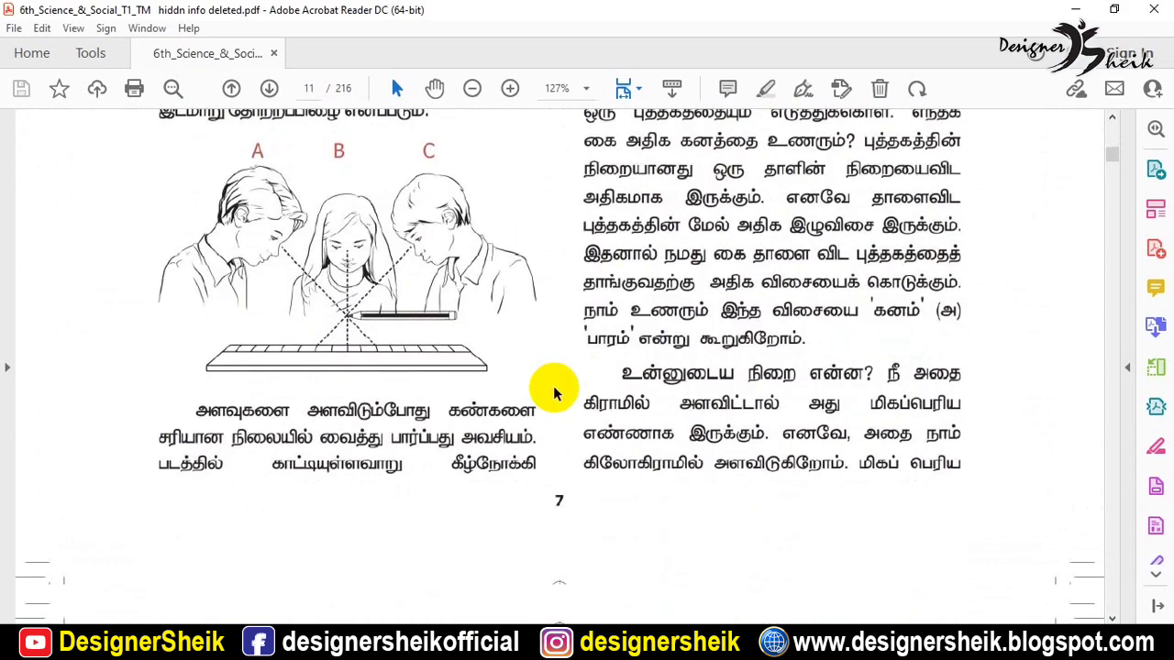
scroll(553, 387, down, 12)
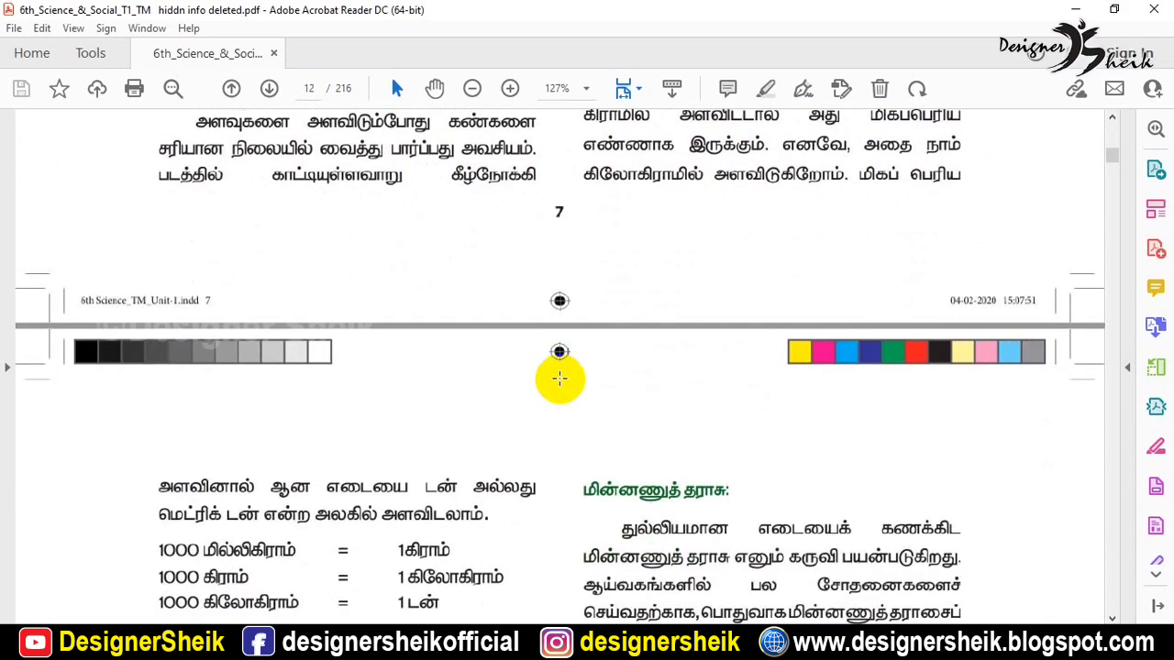
scroll(559, 378, down, 12)
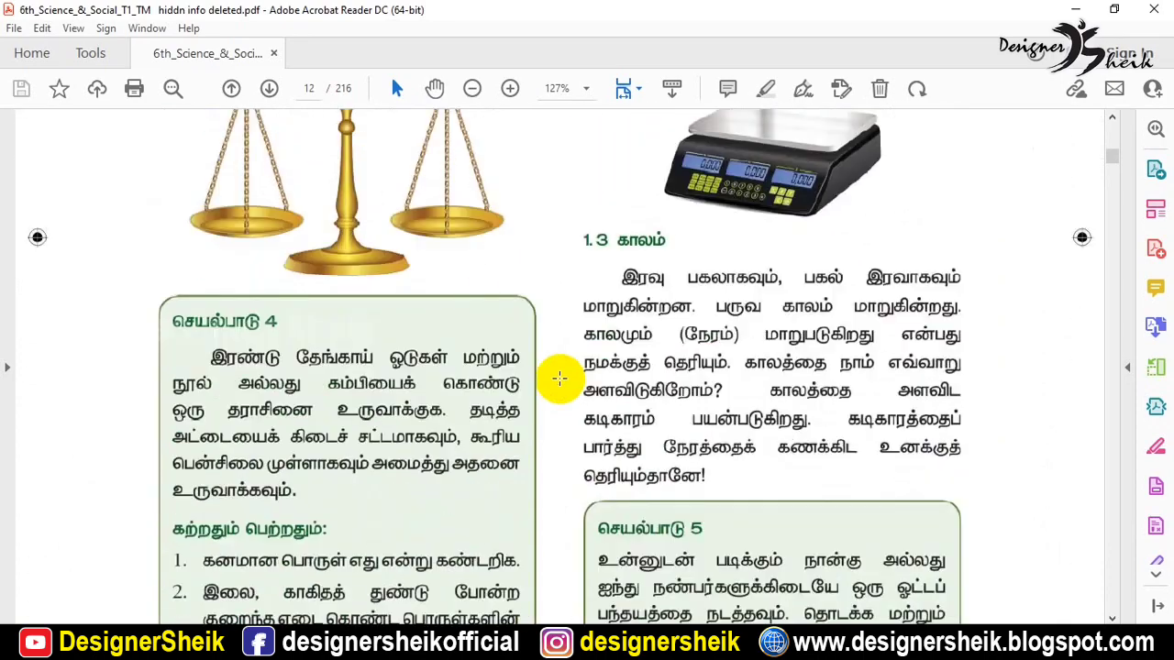
scroll(559, 377, down, 12)
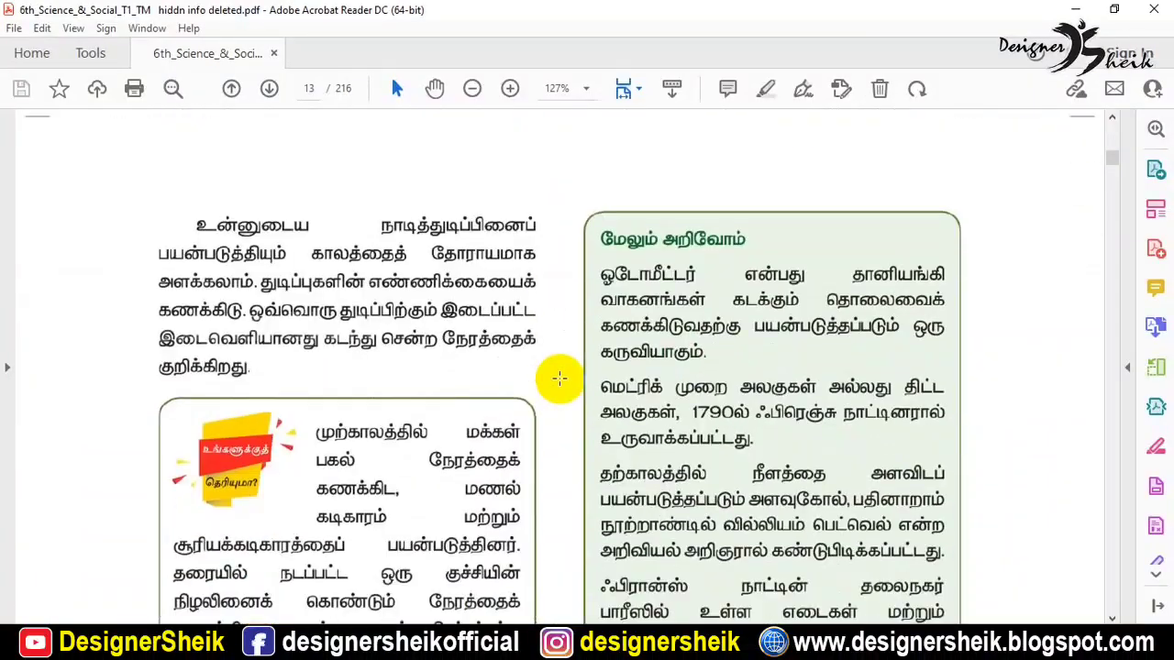
scroll(560, 378, down, 8)
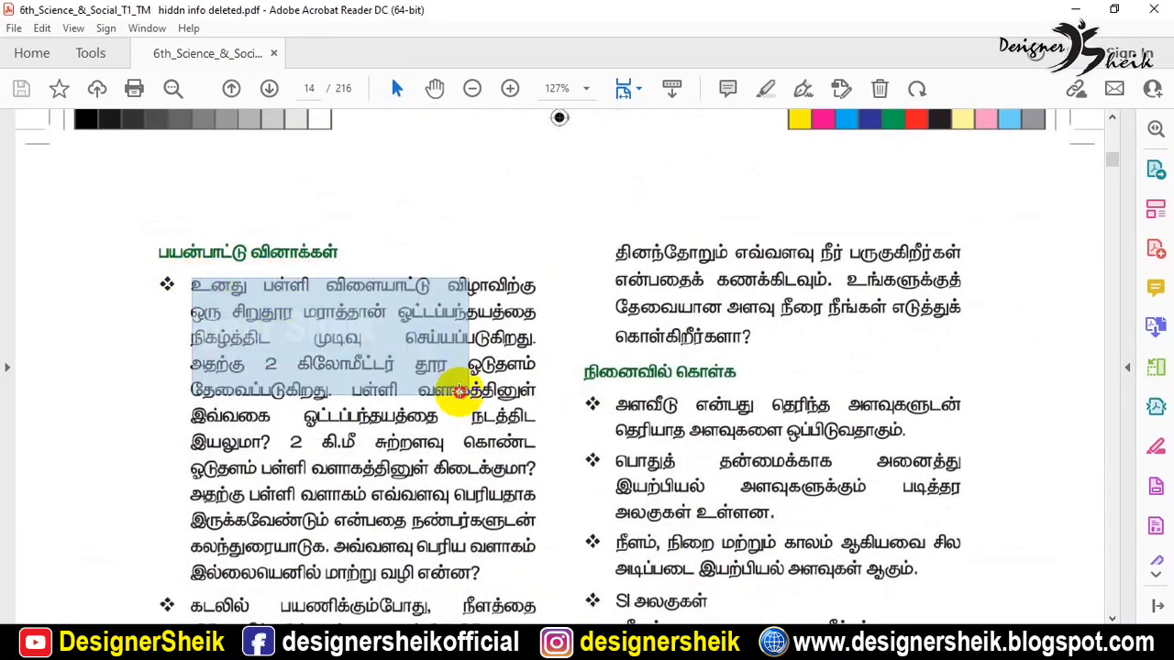
Clear the snapshot selection and scroll on to the exercise questions on page 15 of 216
click(550, 485)
scroll(385, 458, down, 2)
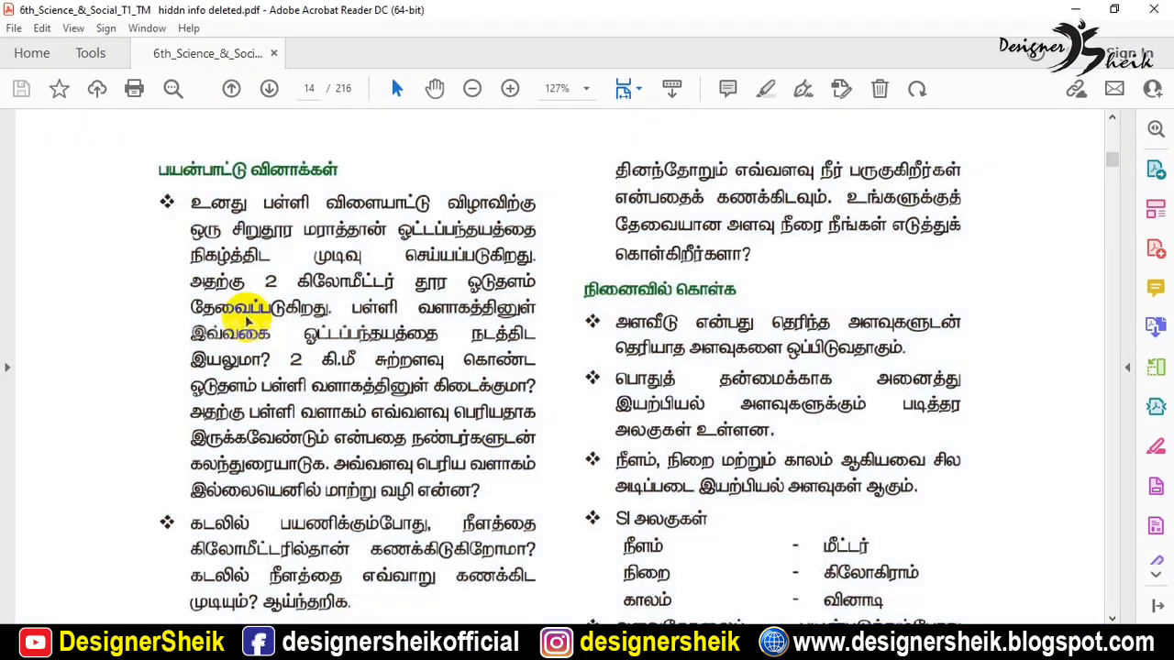
scroll(204, 230, down, 15)
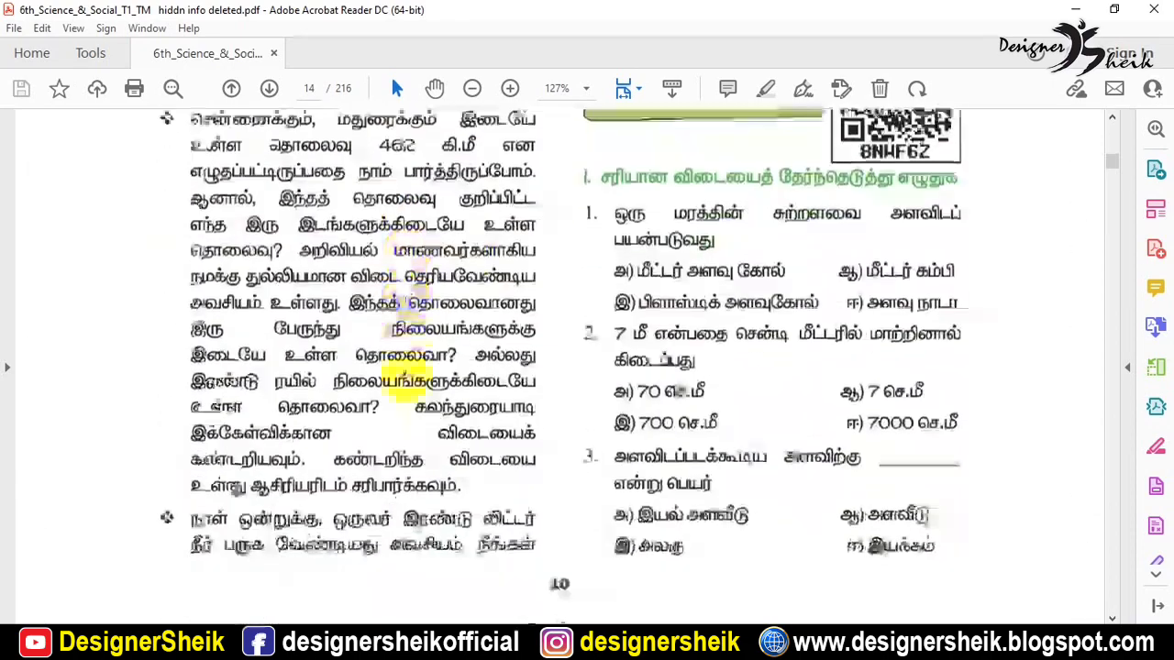
scroll(407, 377, up, 3)
scroll(403, 377, up, 6)
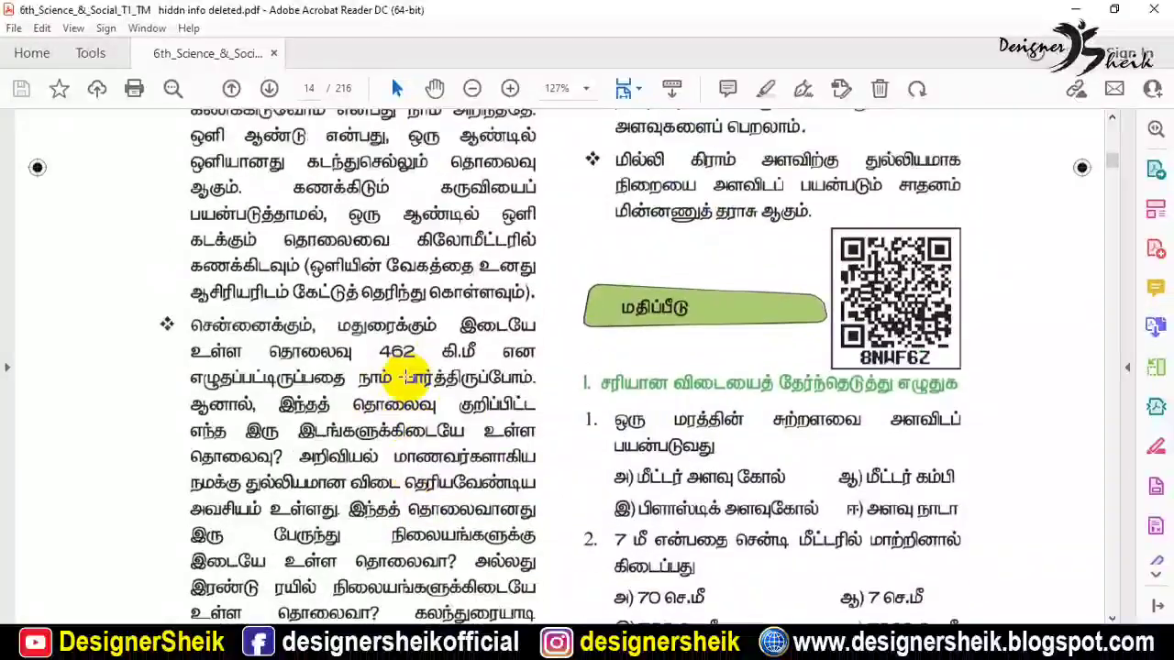
scroll(403, 378, down, 20)
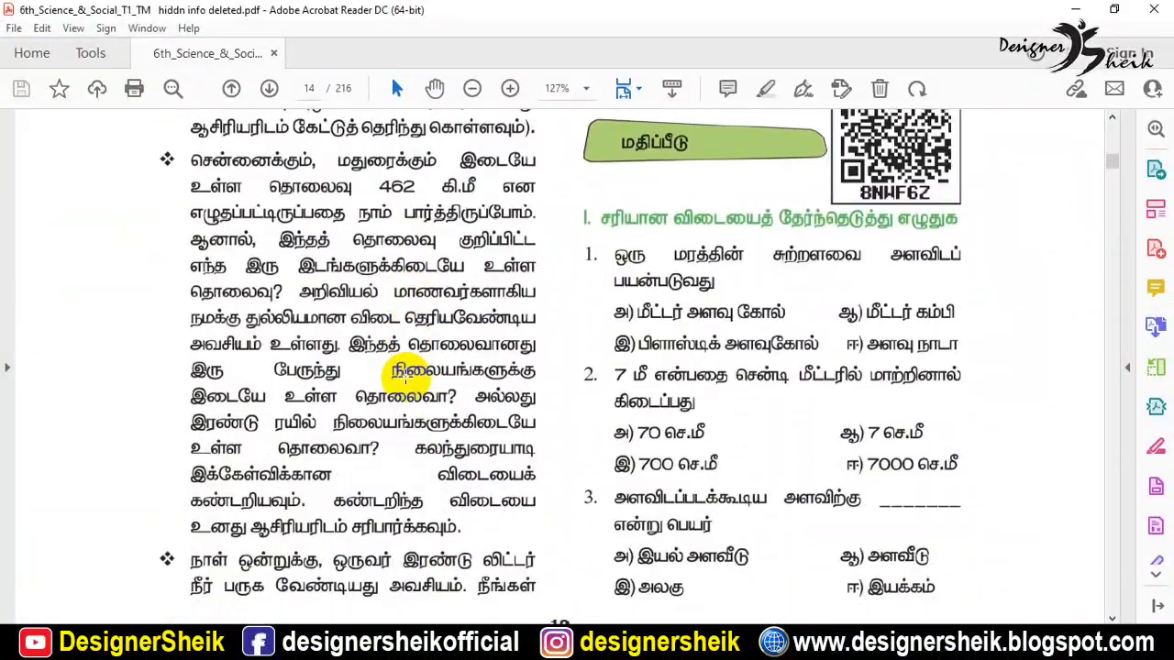
scroll(408, 376, down, 2)
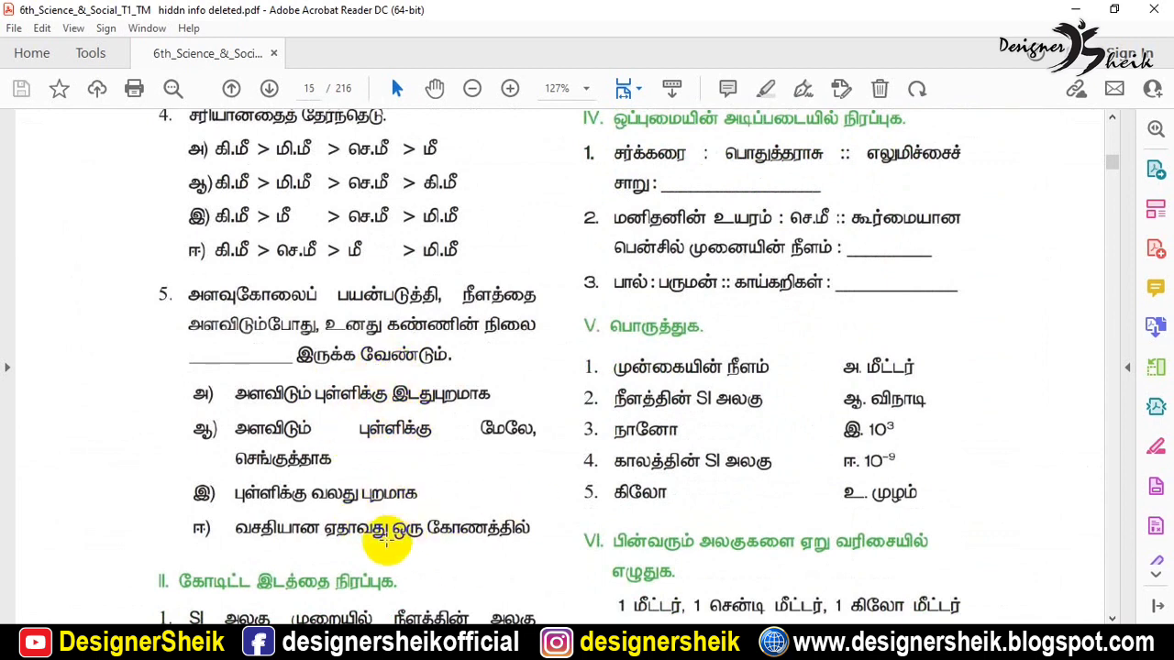
scroll(229, 281, down, 5)
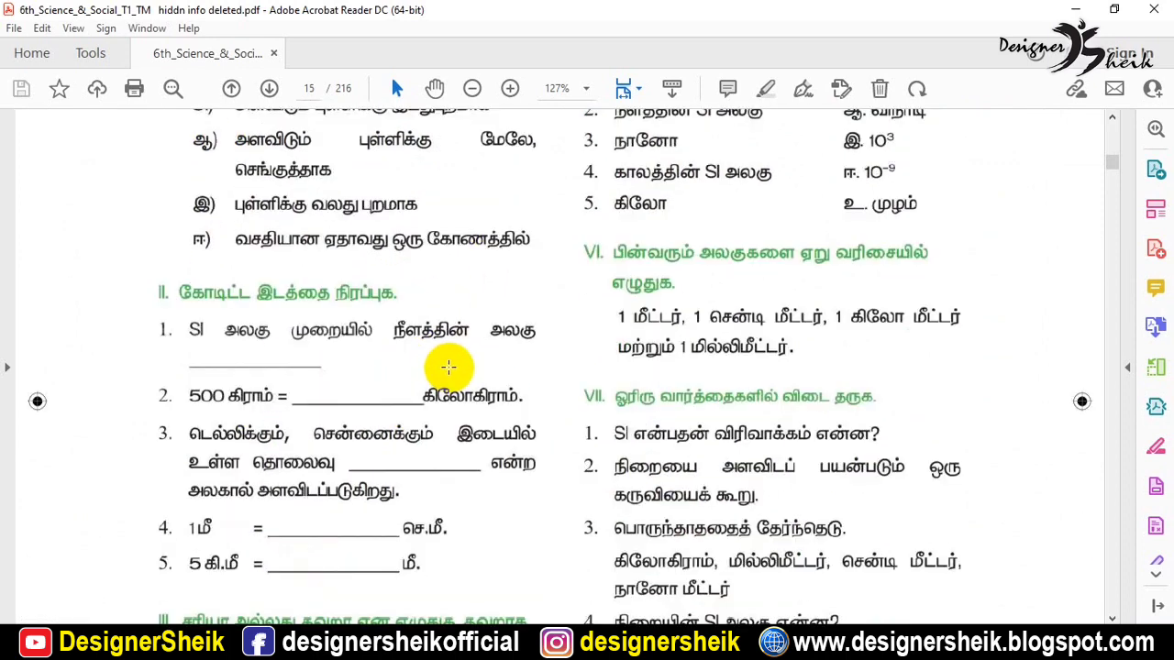
scroll(431, 362, down, 2)
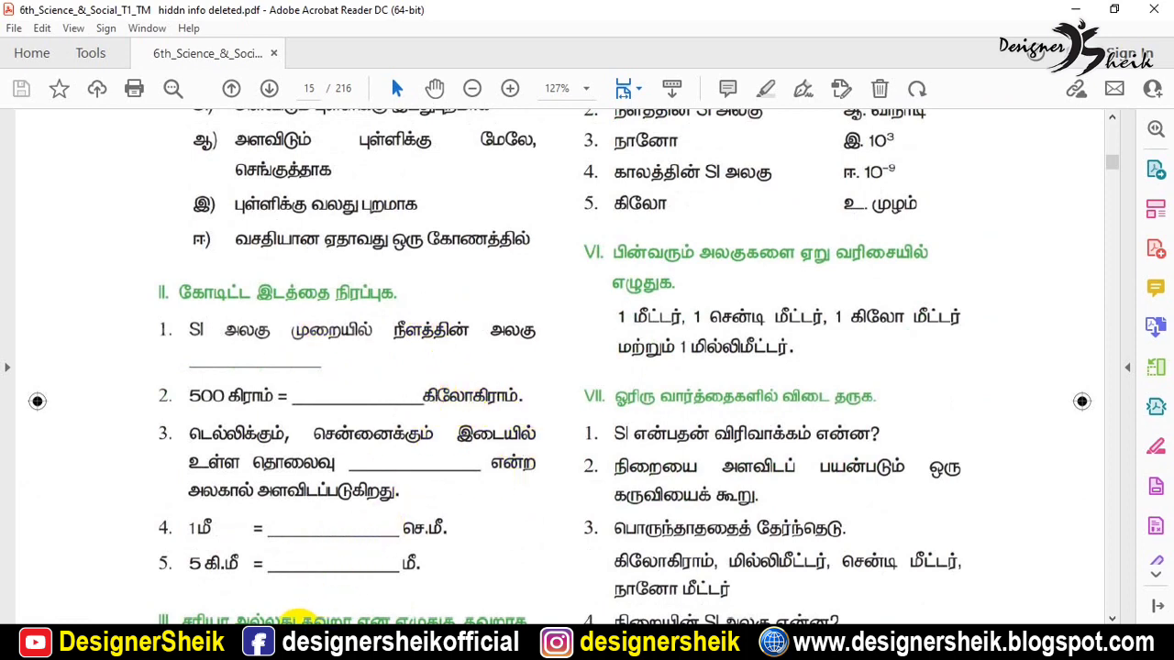
Open the textbook PDF card in My Drive with Google Docs
key(alt+Tab)
click(465, 11)
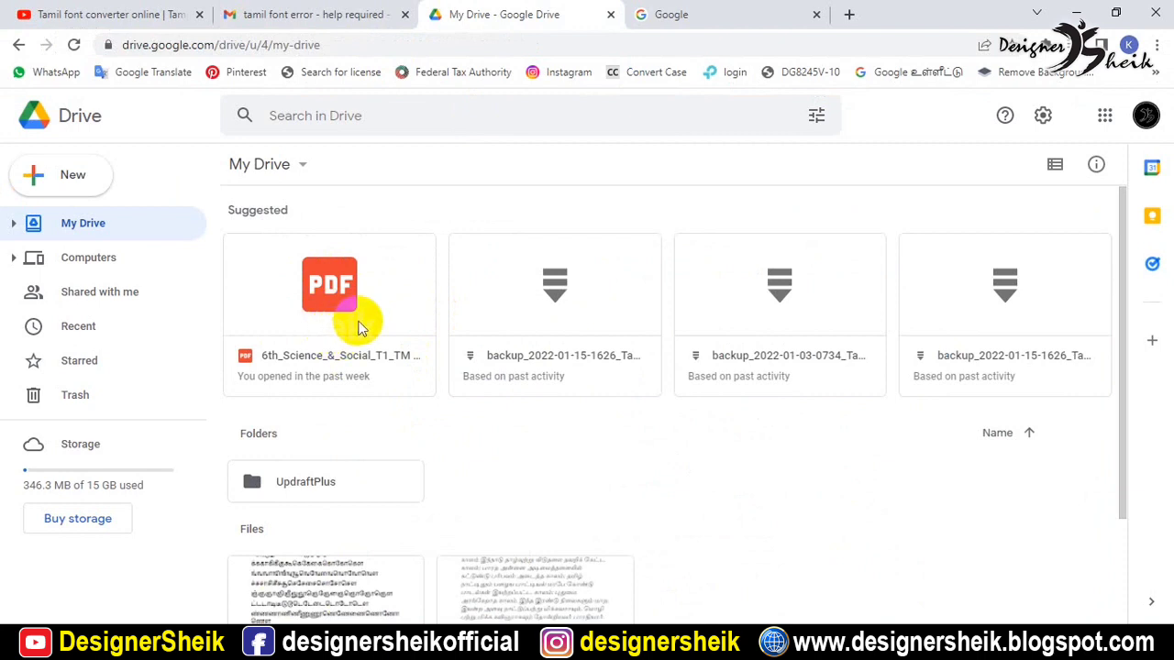
right_click(341, 280)
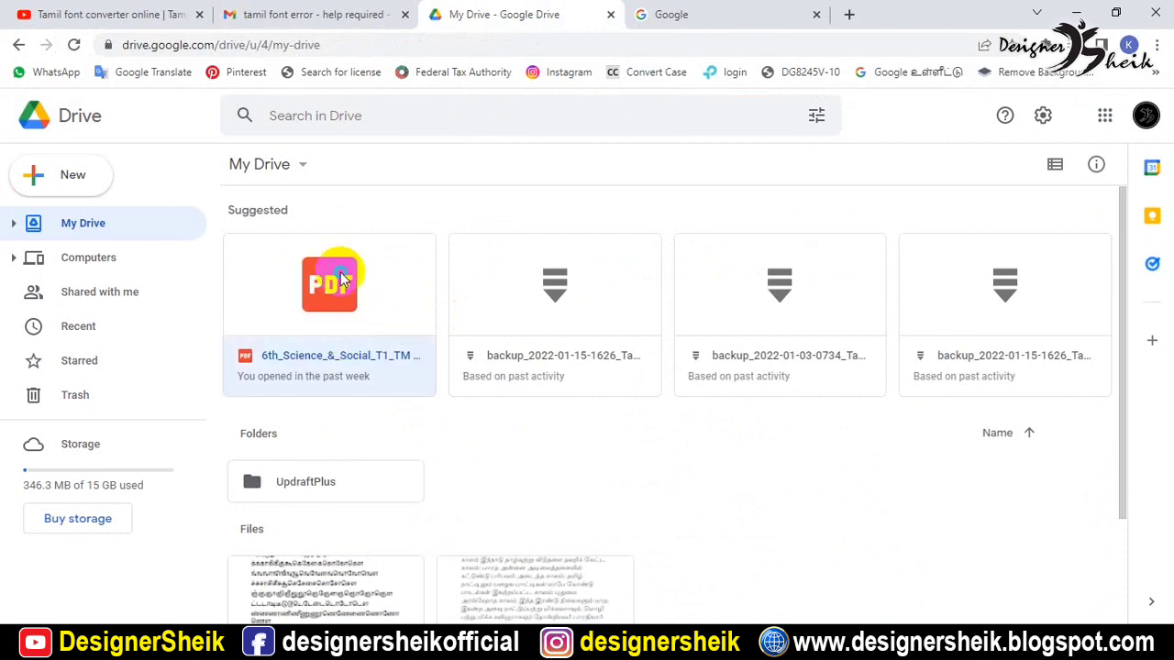
mouse_move(385, 203)
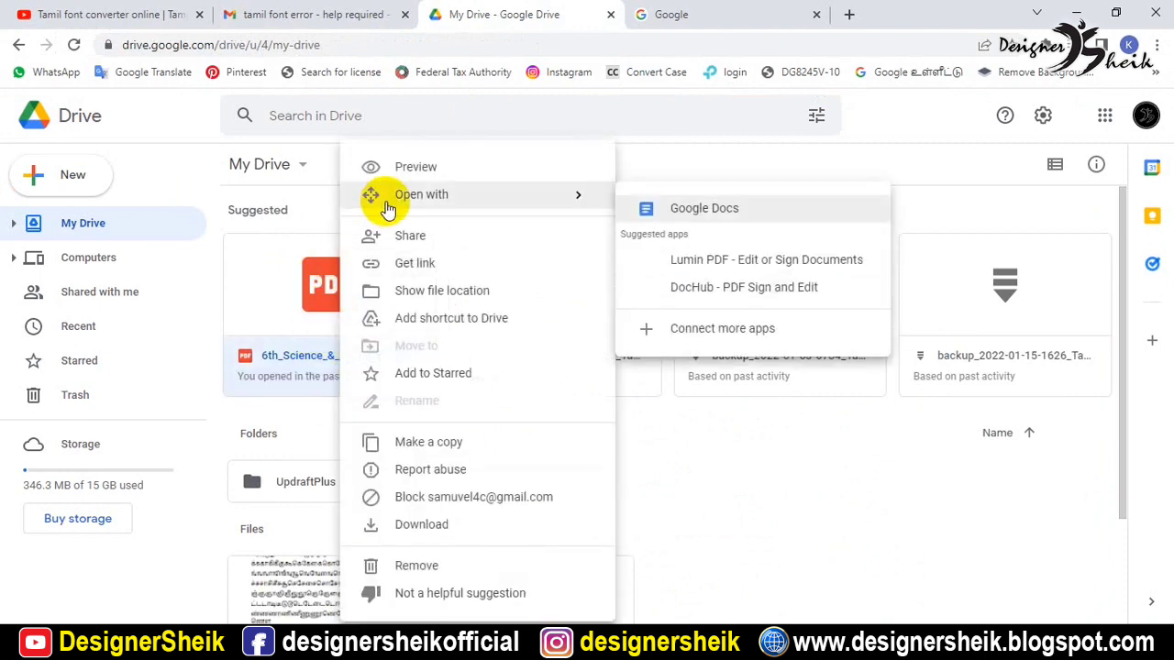
click(732, 208)
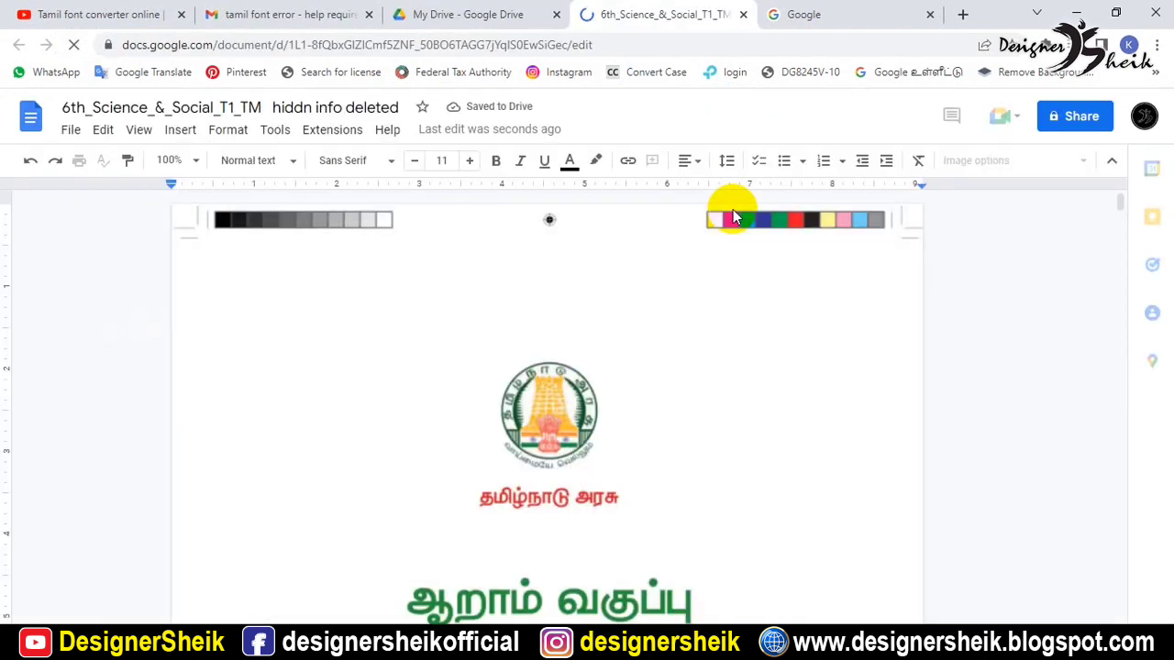
Scroll through the converted document, comparing it against the original PDF in Acrobat Reader
scroll(782, 408, down, 3)
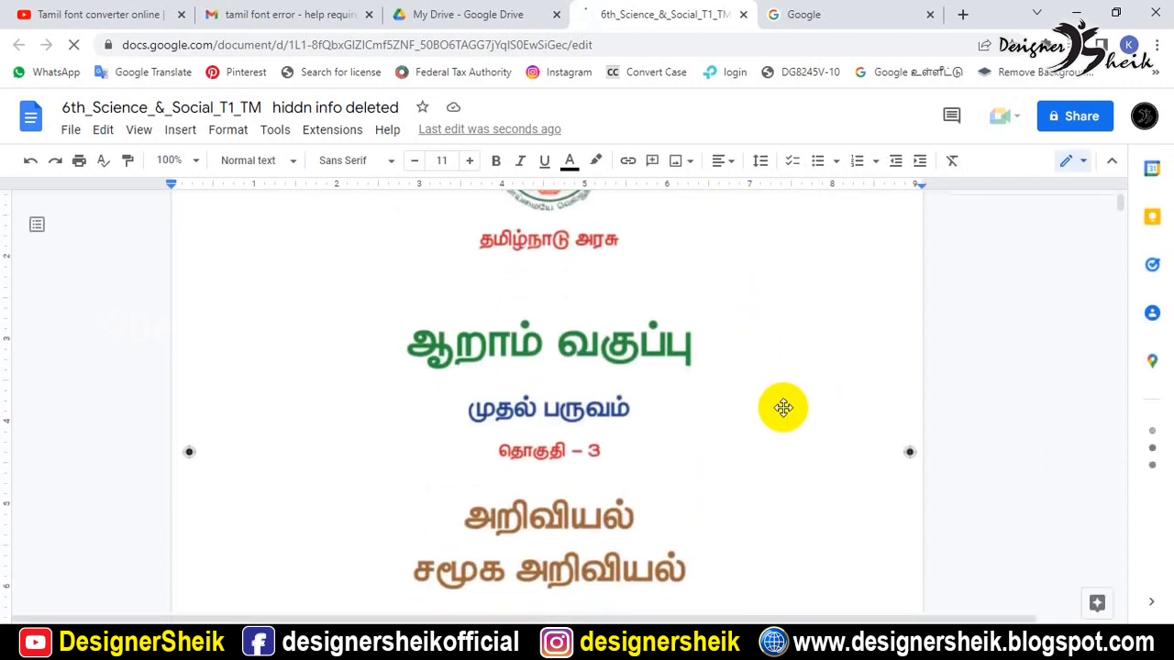
scroll(782, 408, down, 8)
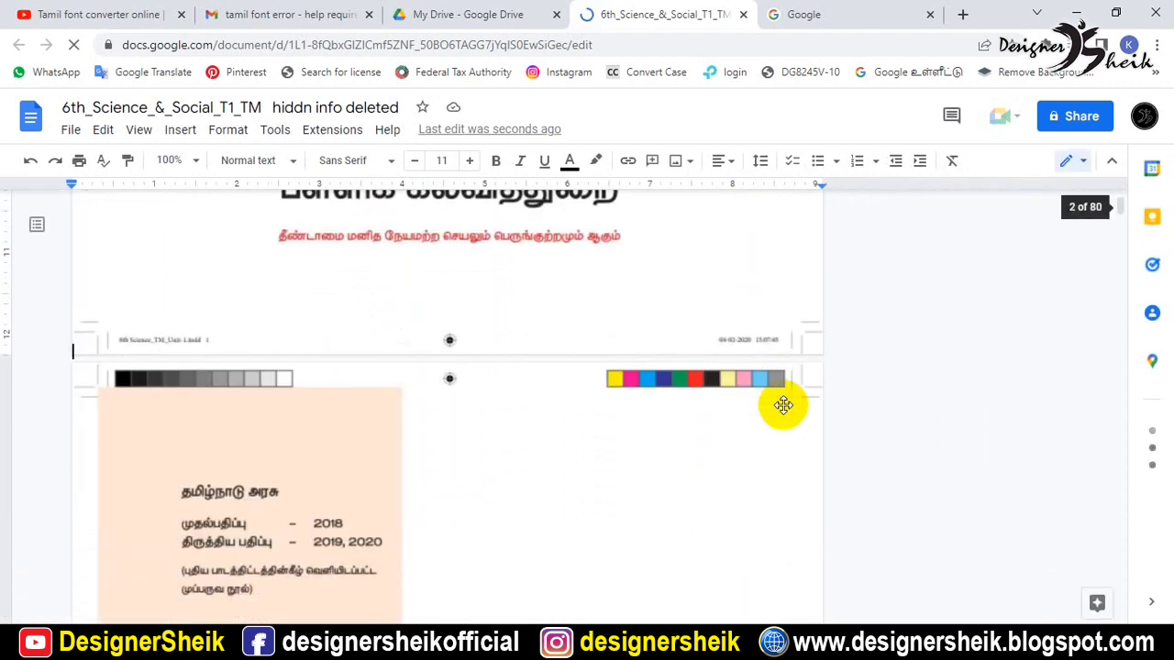
scroll(782, 406, down, 10)
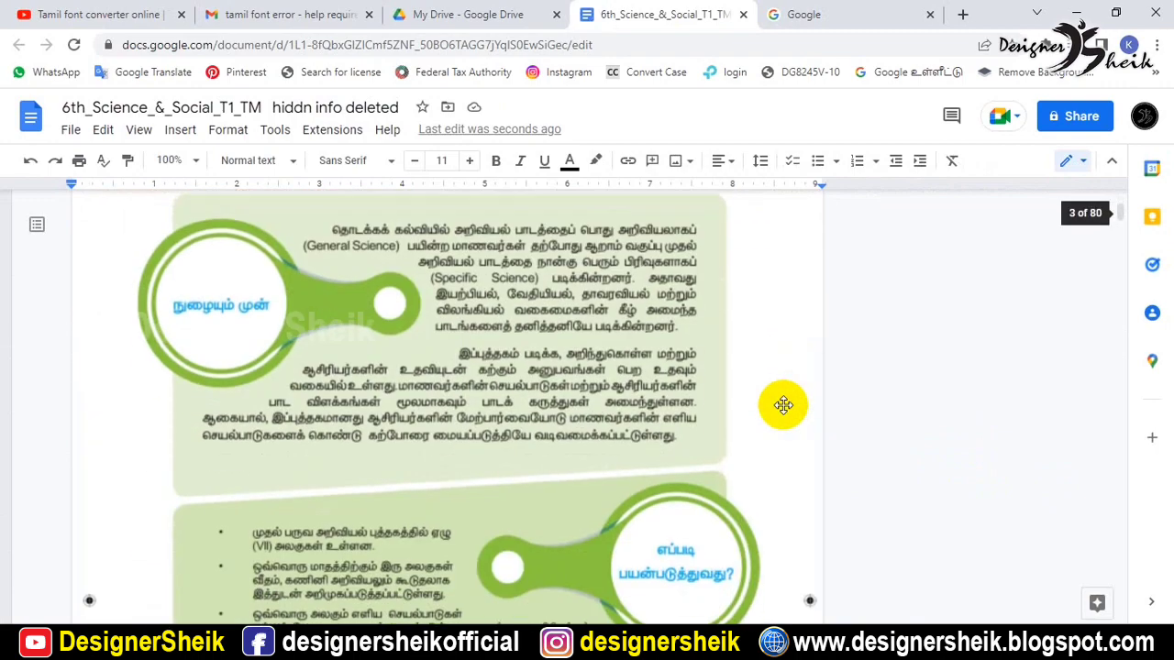
scroll(782, 405, down, 12)
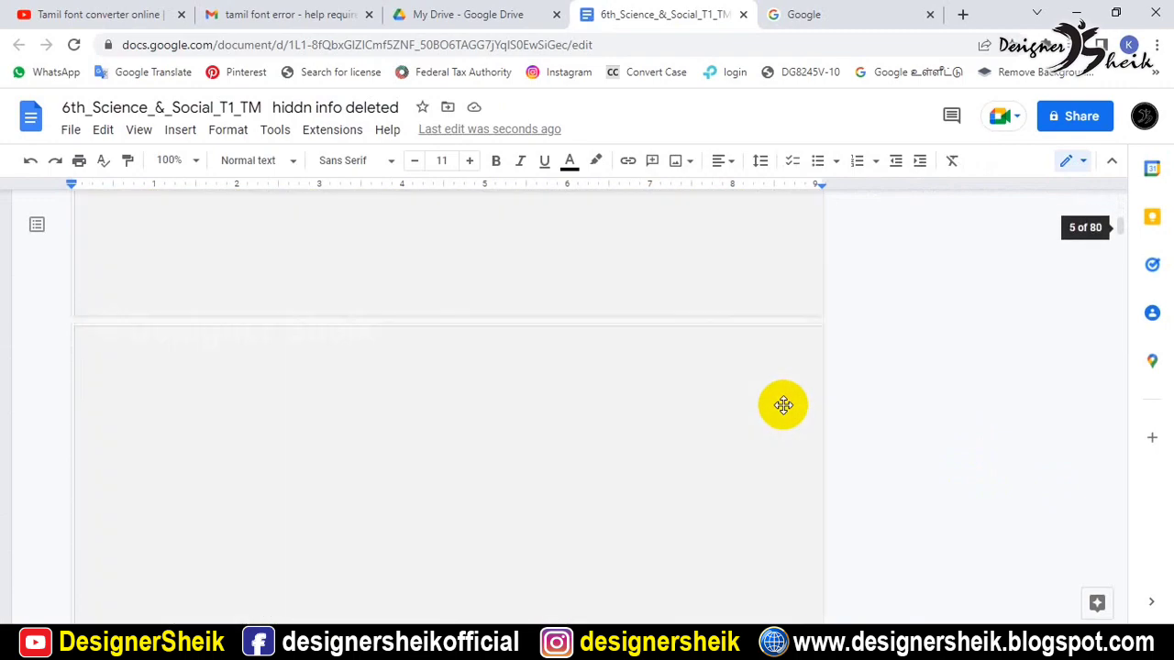
scroll(782, 405, down, 20)
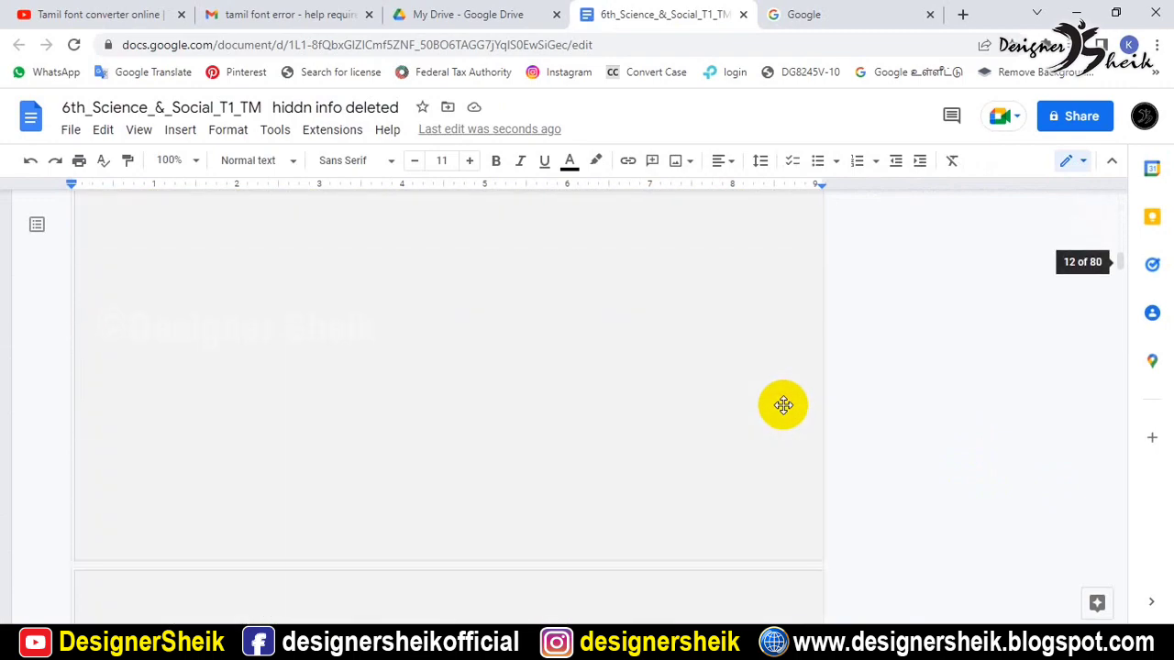
scroll(782, 406, down, 20)
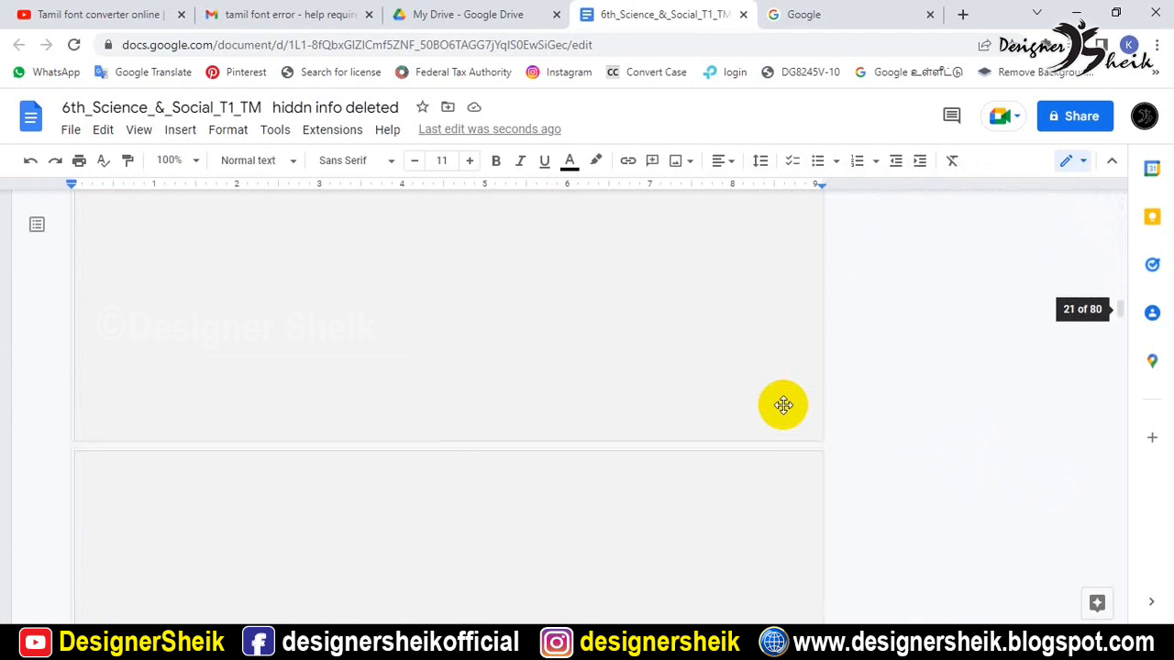
click(458, 630)
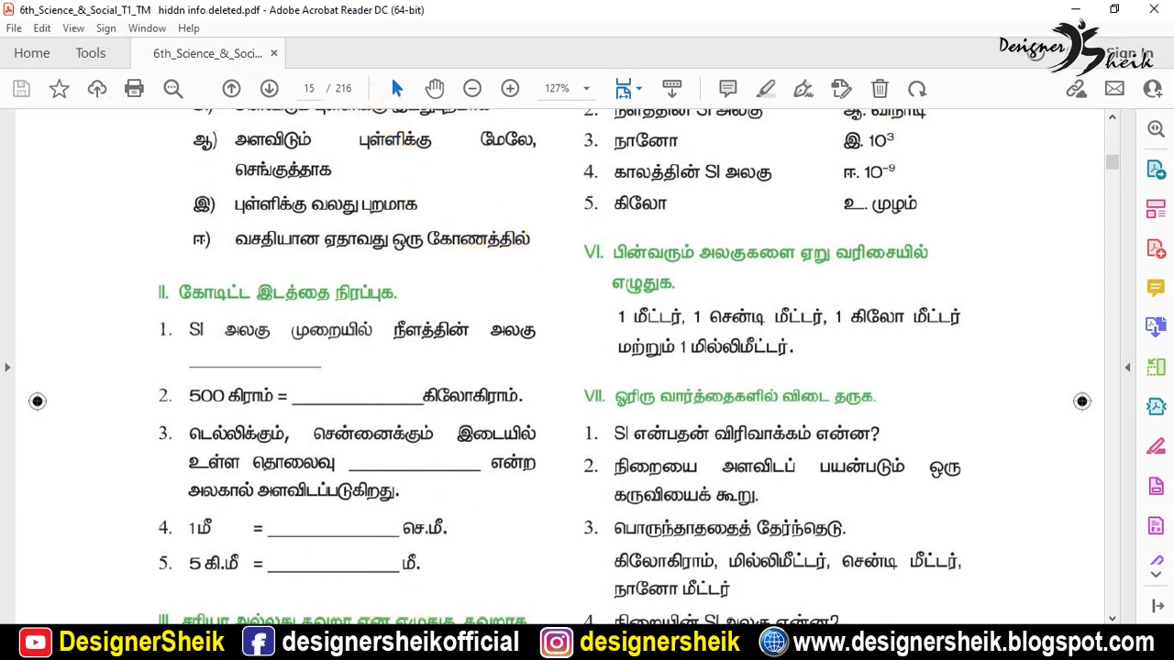
key(alt+Tab)
Recheck the mostly blank 80-page conversion, then close the Google Docs document
scroll(589, 444, down, 1)
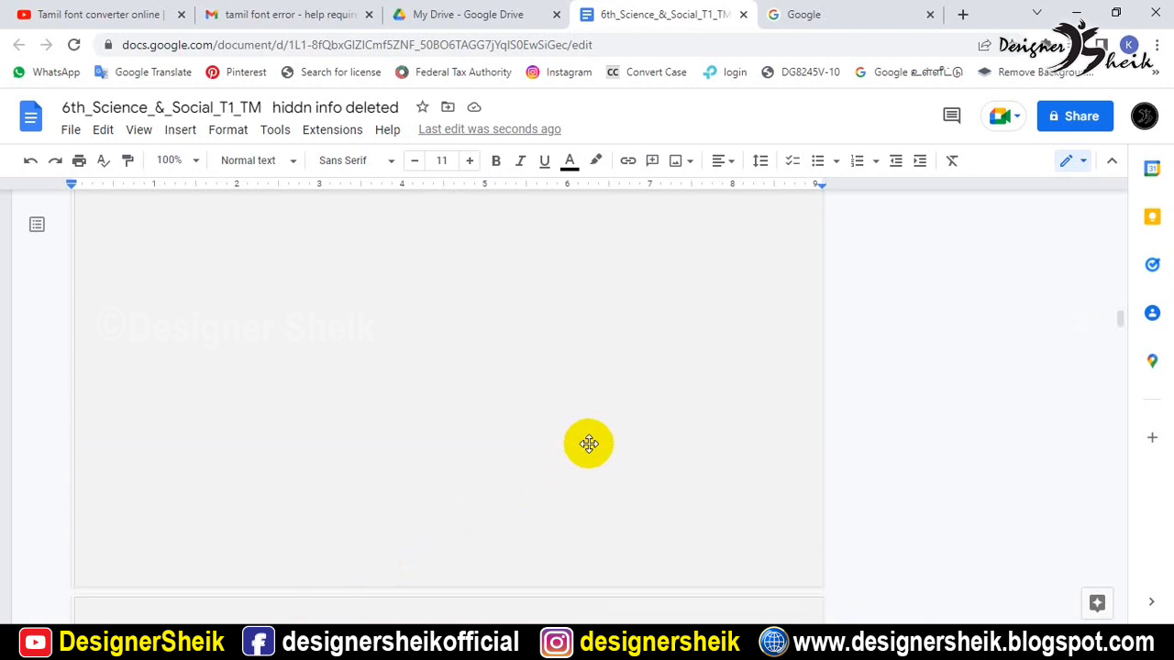
scroll(589, 444, up, 1)
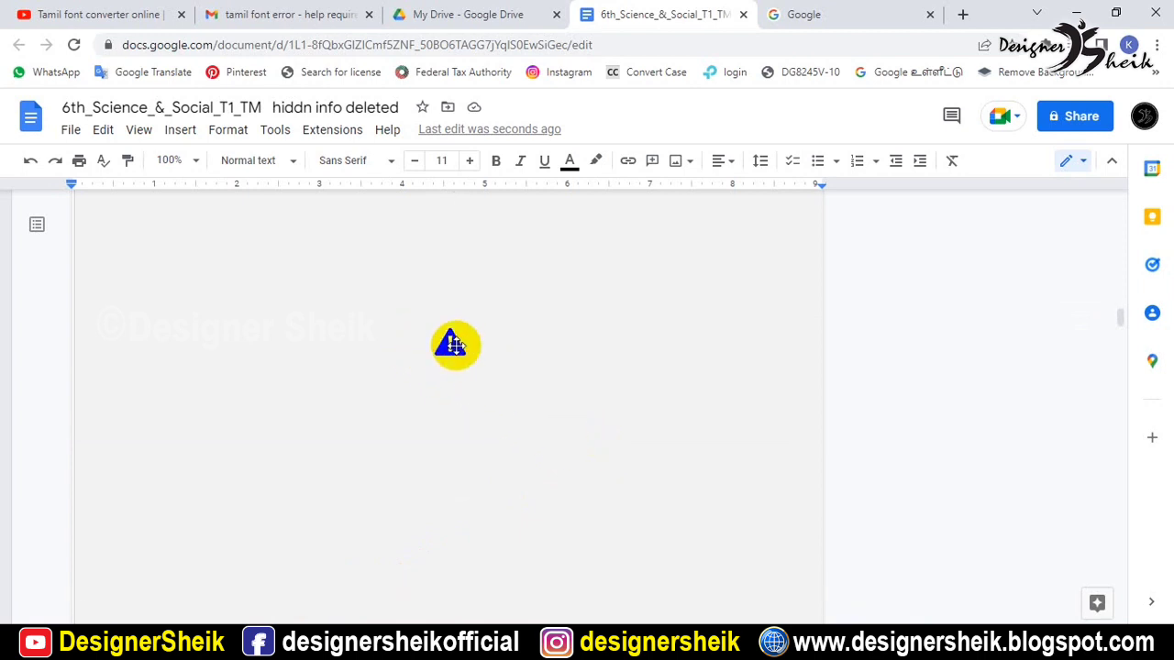
scroll(513, 437, down, 5)
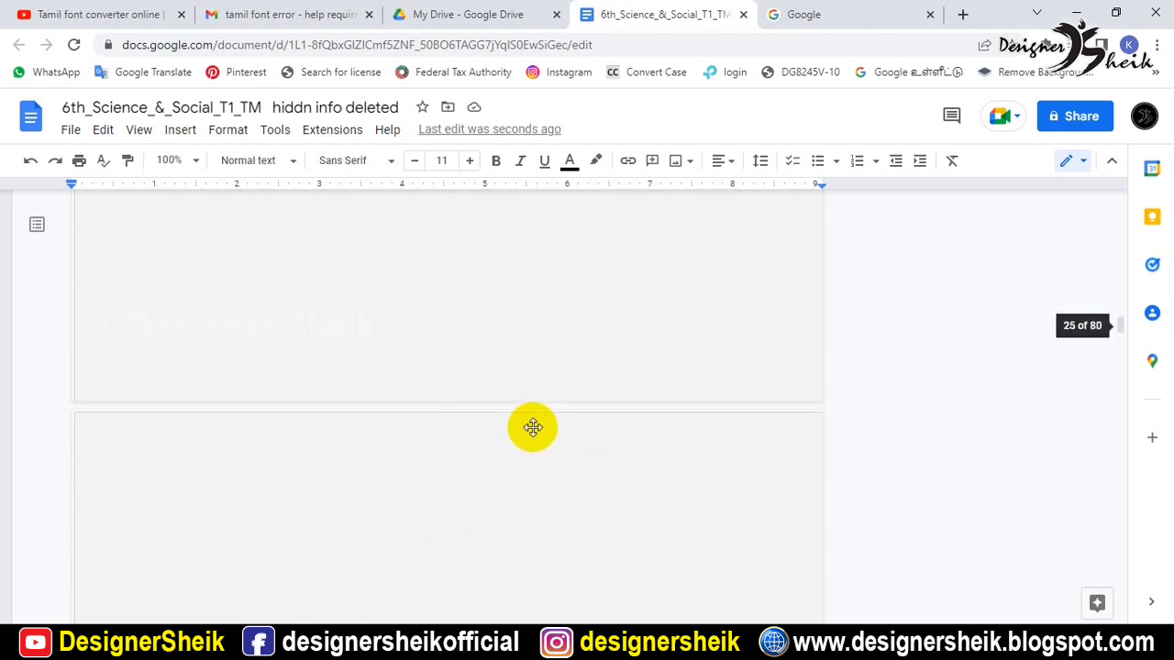
scroll(533, 427, down, 10)
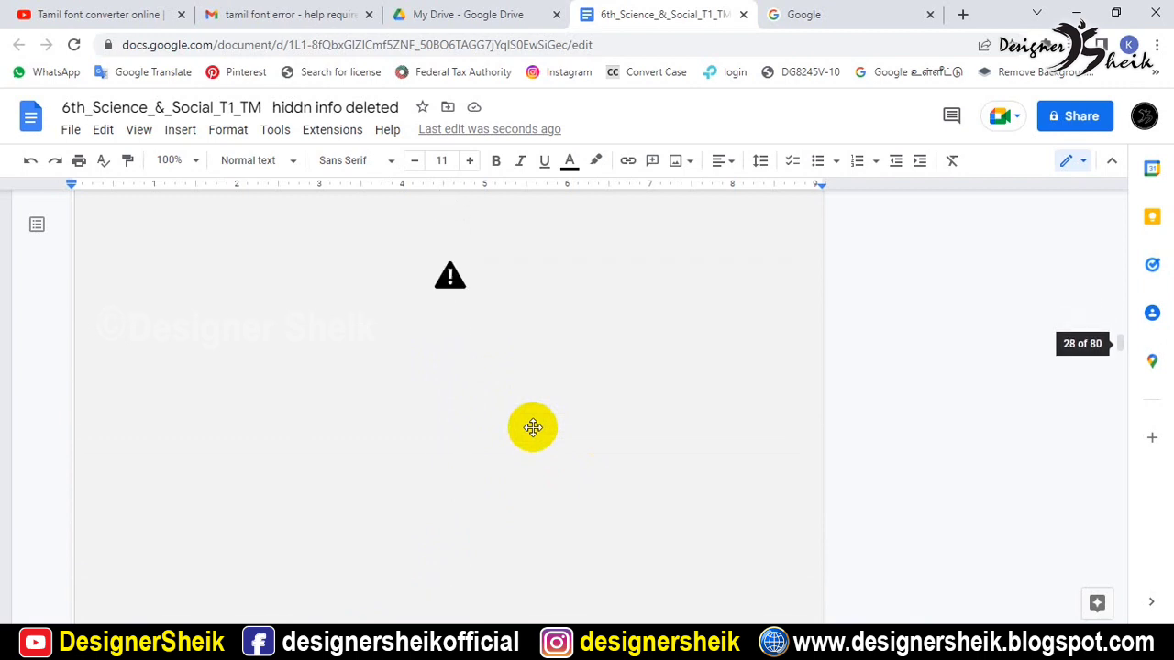
scroll(532, 427, down, 5)
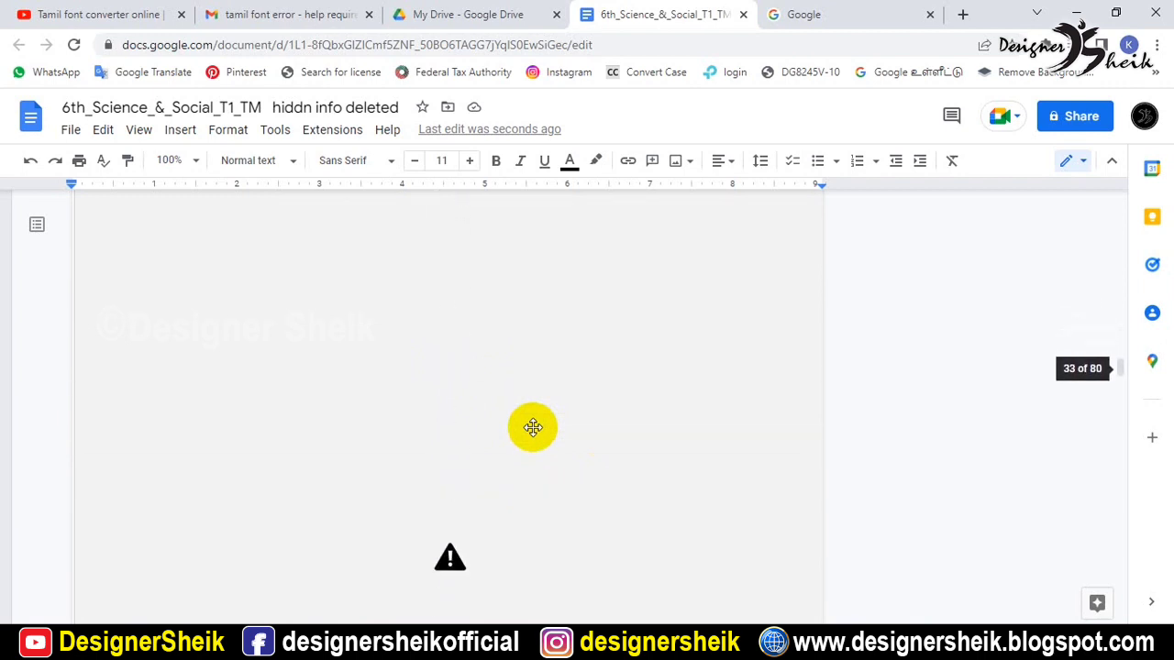
scroll(533, 427, up, 3)
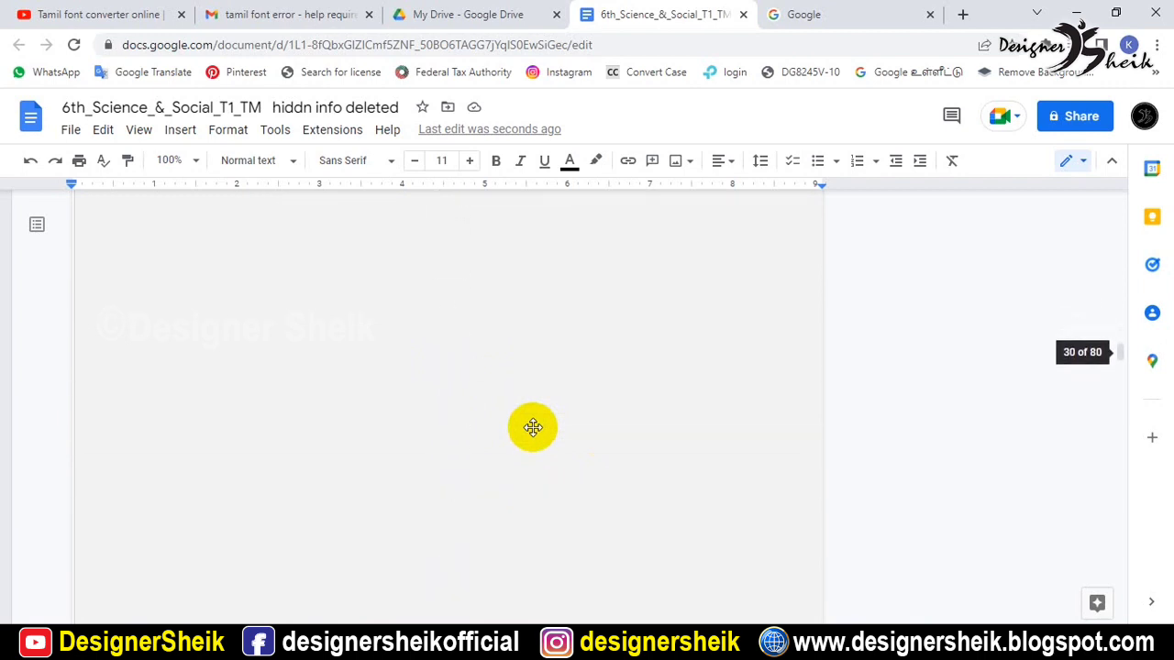
click(743, 14)
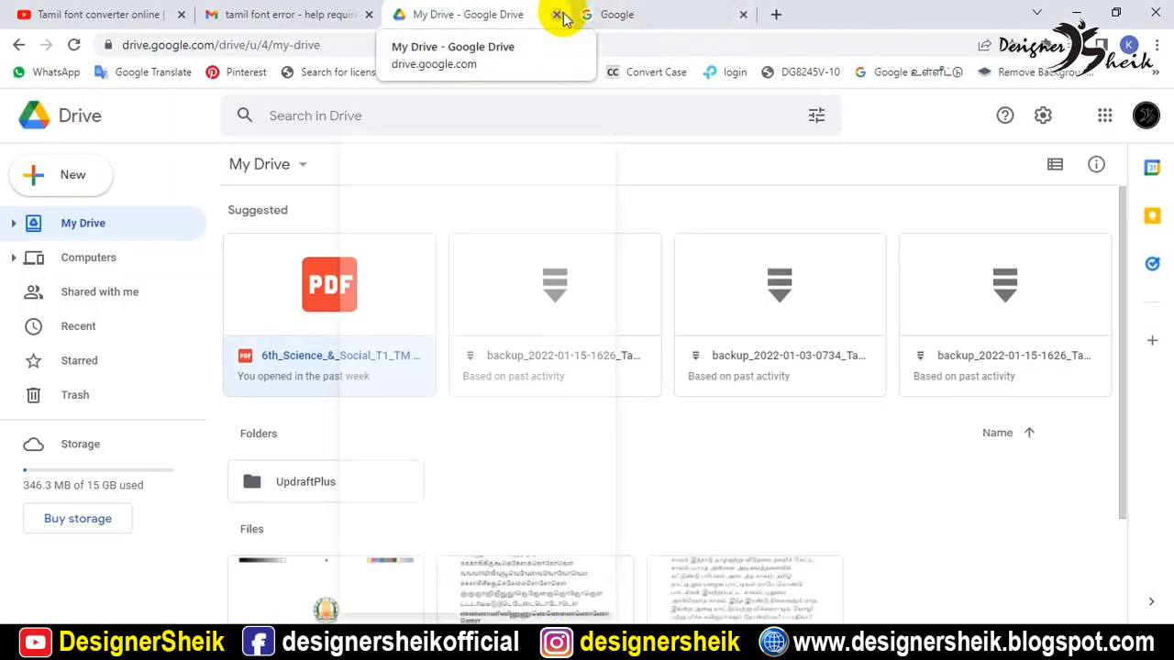
Search Google for 'pdf to jpg' and scroll the results to Adobe's free PDF to JPG tool
click(557, 14)
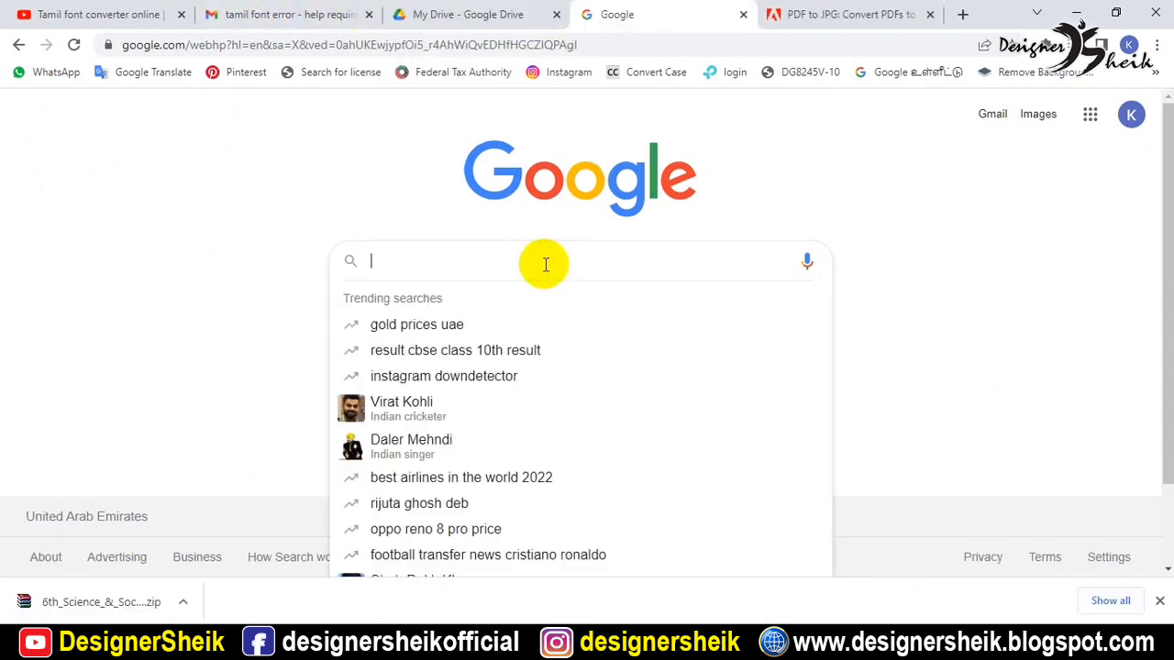
text(pdf )
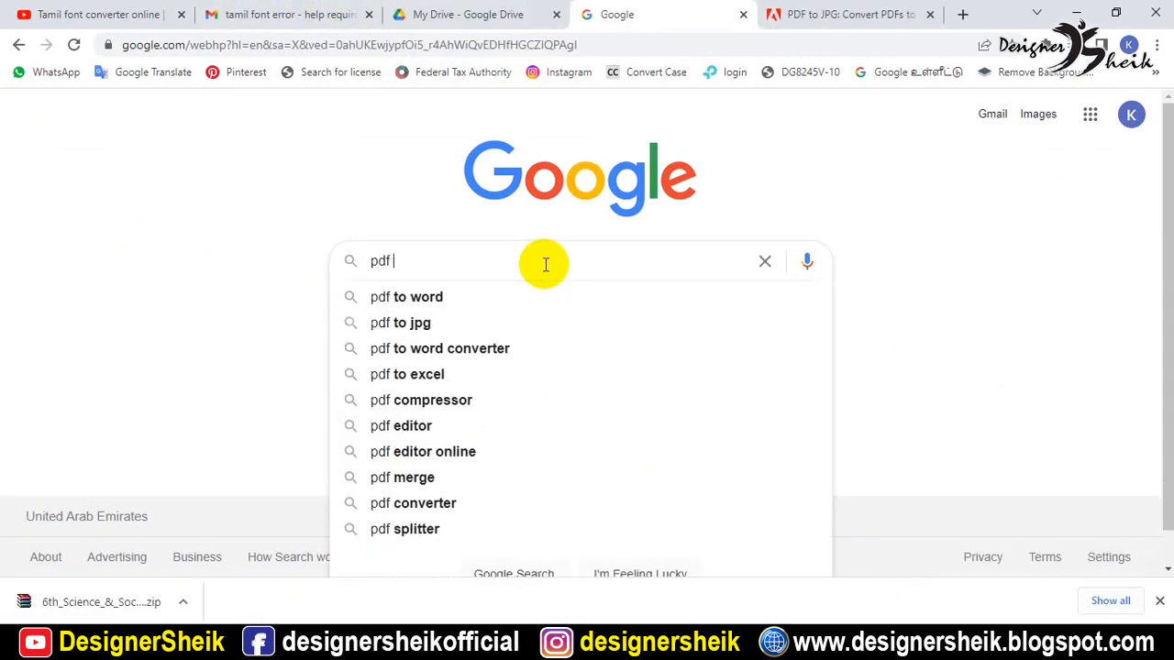
text(to jpg)
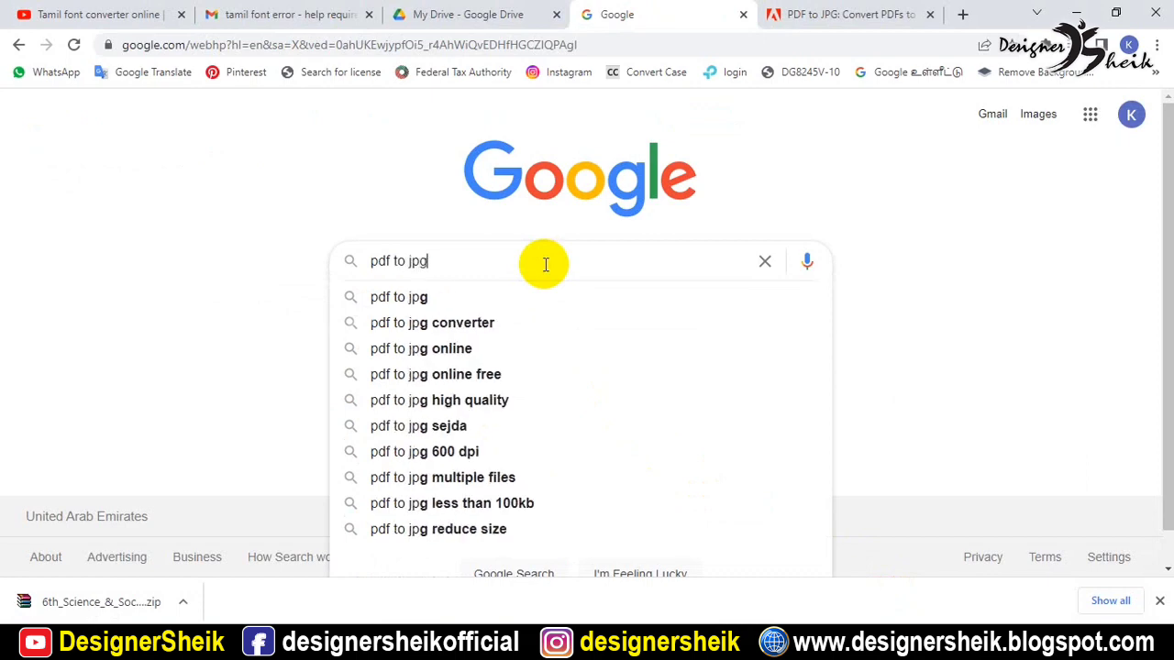
key(Return)
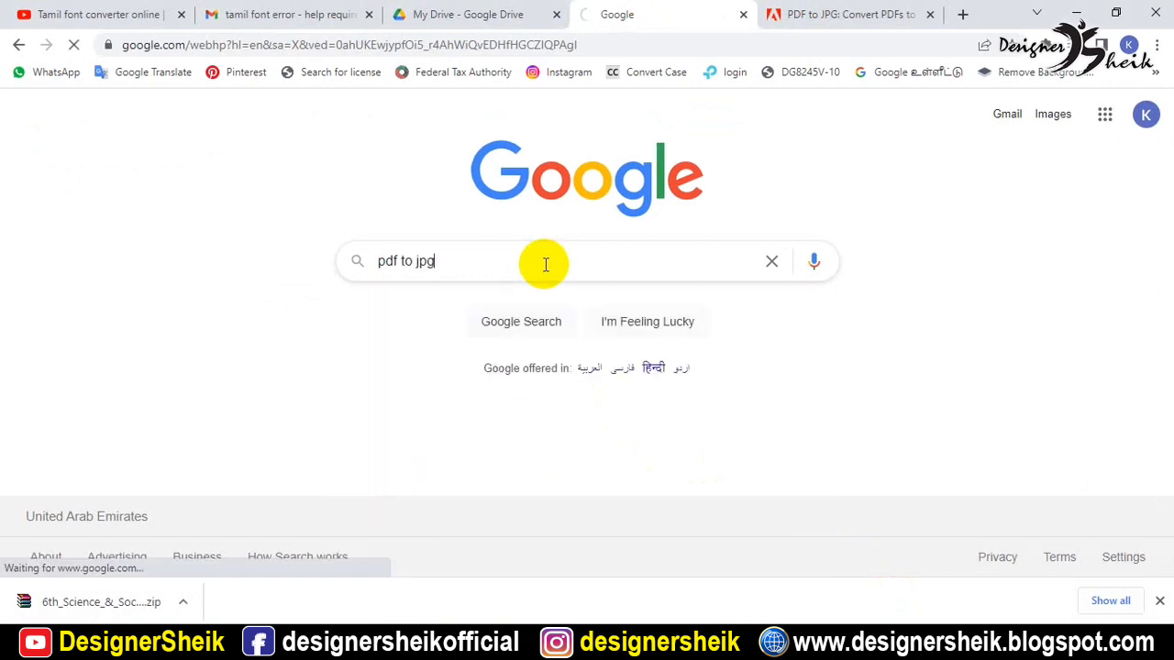
scroll(138, 302, down, 1)
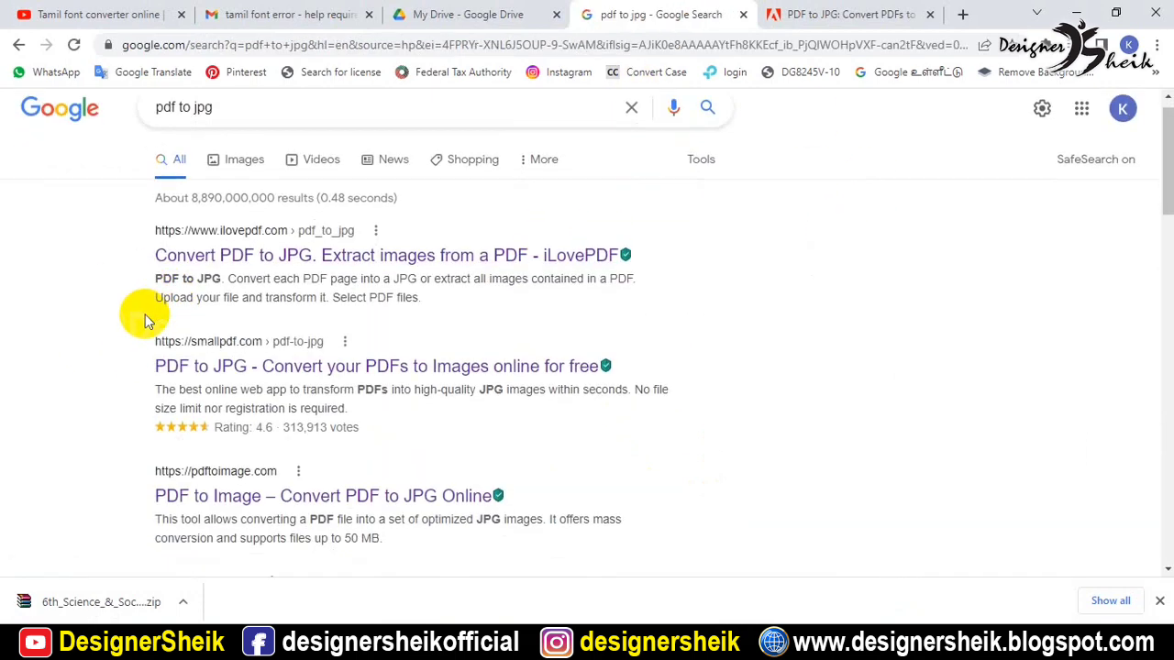
scroll(145, 316, down, 6)
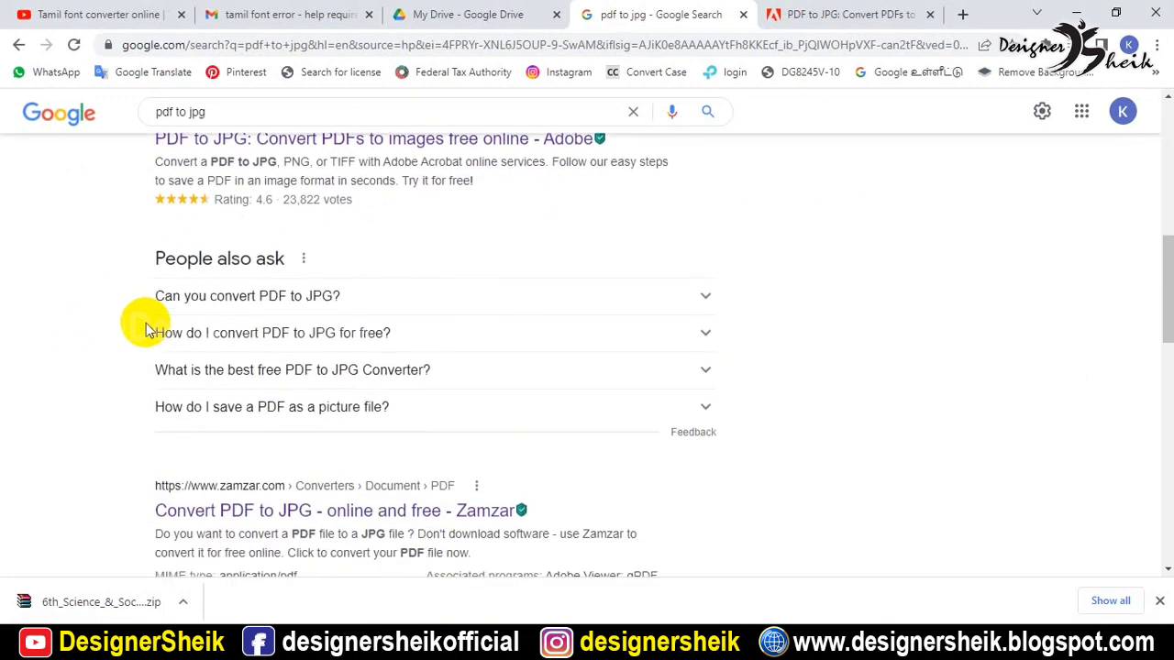
scroll(145, 326, down, 3)
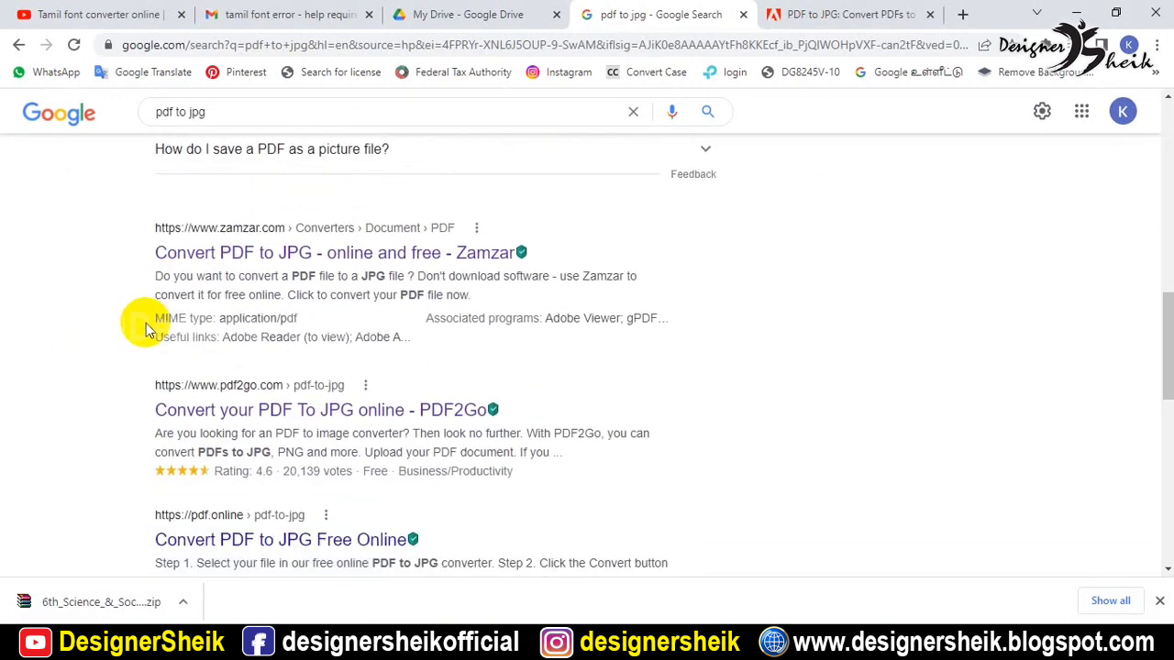
scroll(145, 322, down, 2)
scroll(146, 323, down, 2)
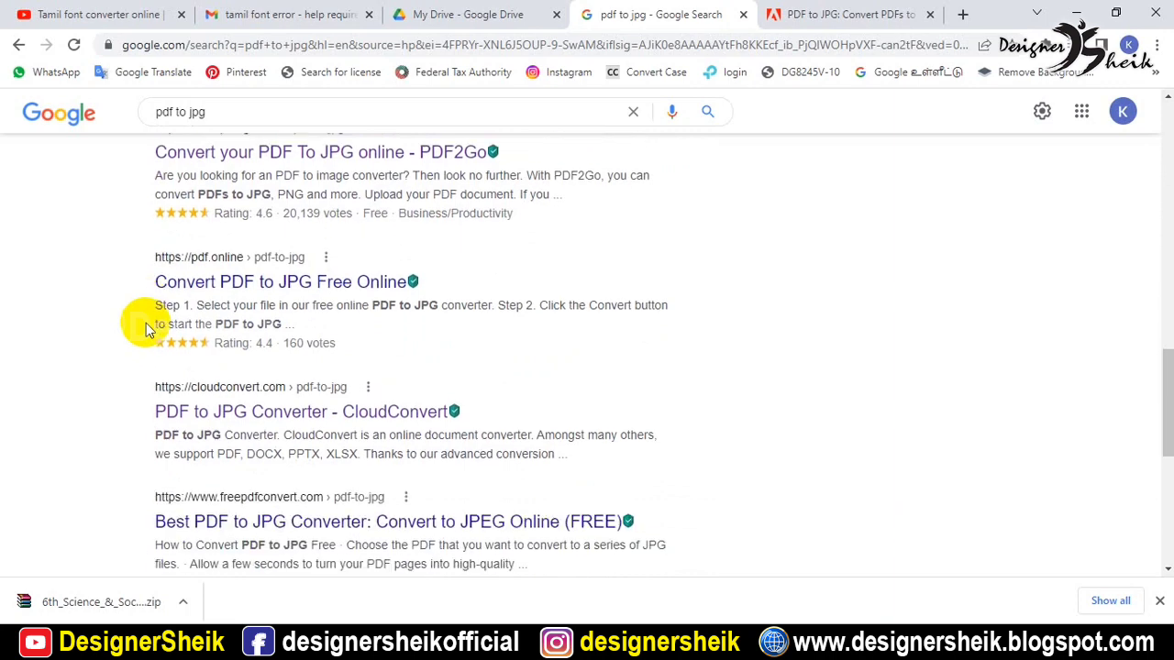
scroll(295, 347, up, 6)
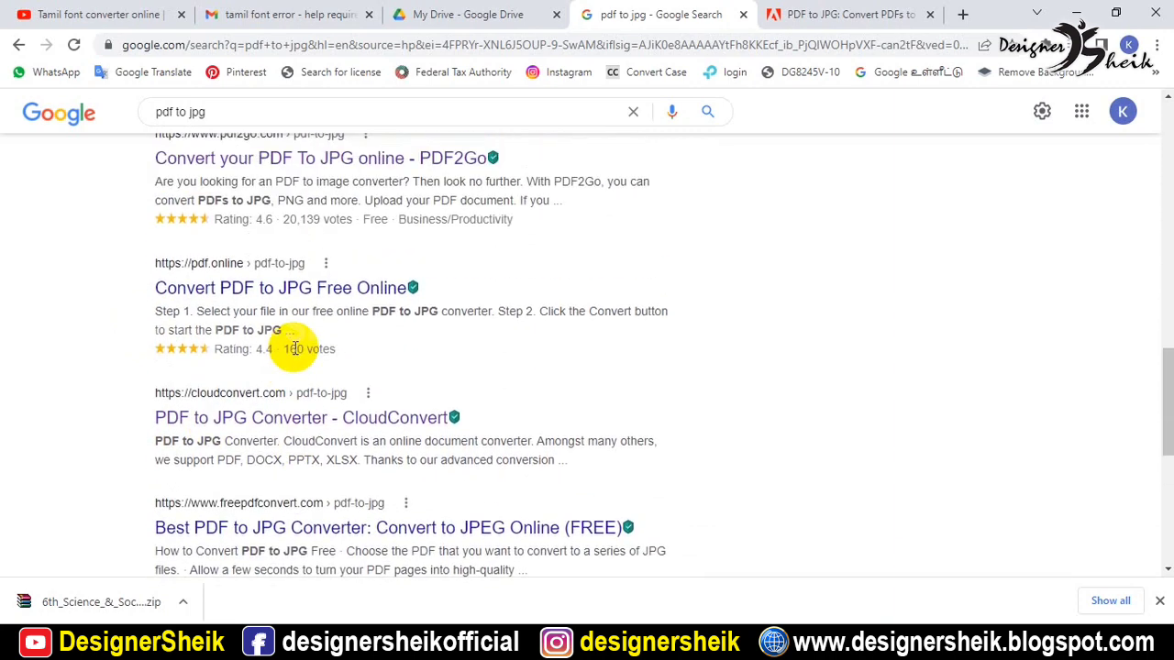
scroll(295, 348, up, 4)
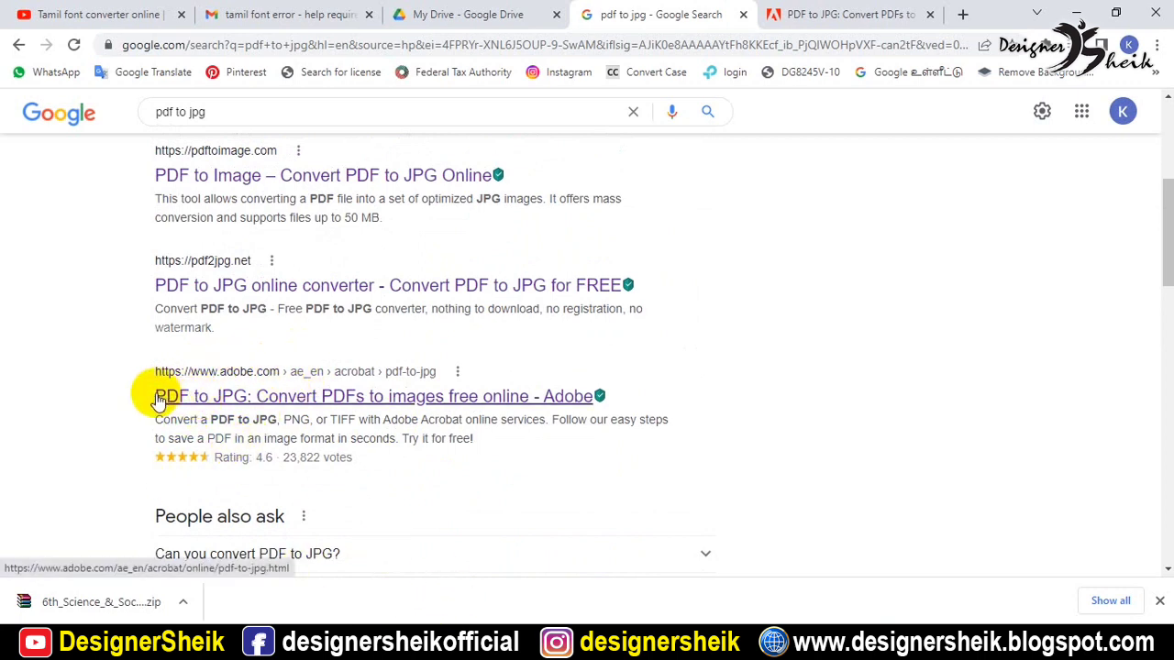
Open Adobe's online PDF to JPG converter and try its Select a file chooser
click(312, 406)
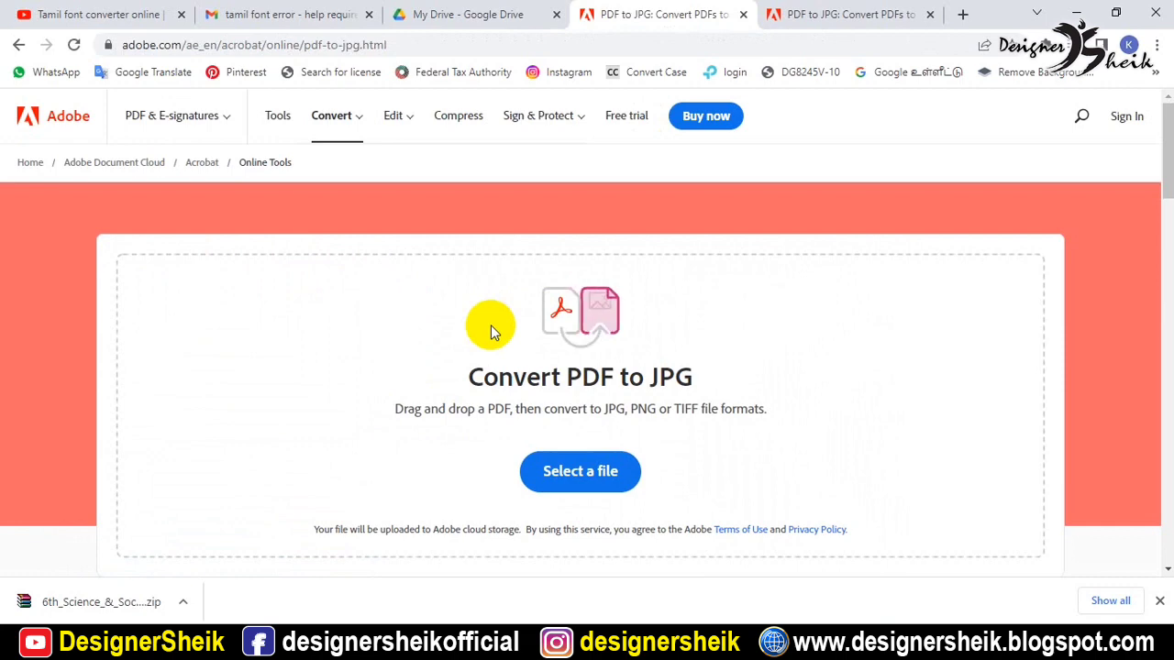
scroll(490, 325, down, 1)
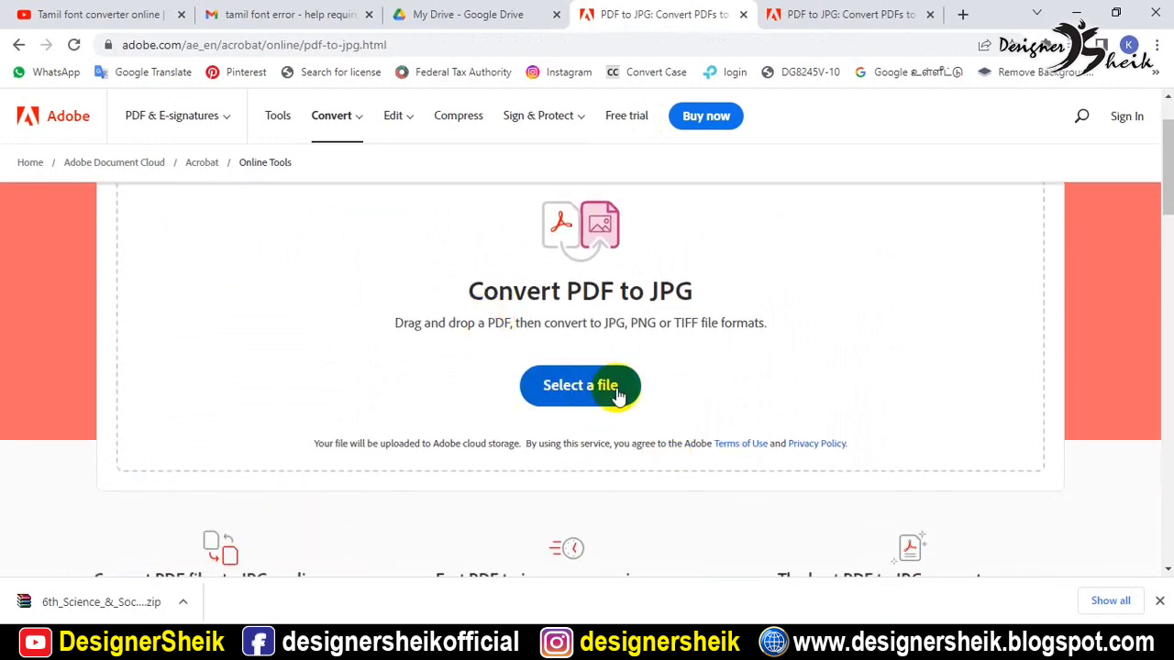
click(570, 387)
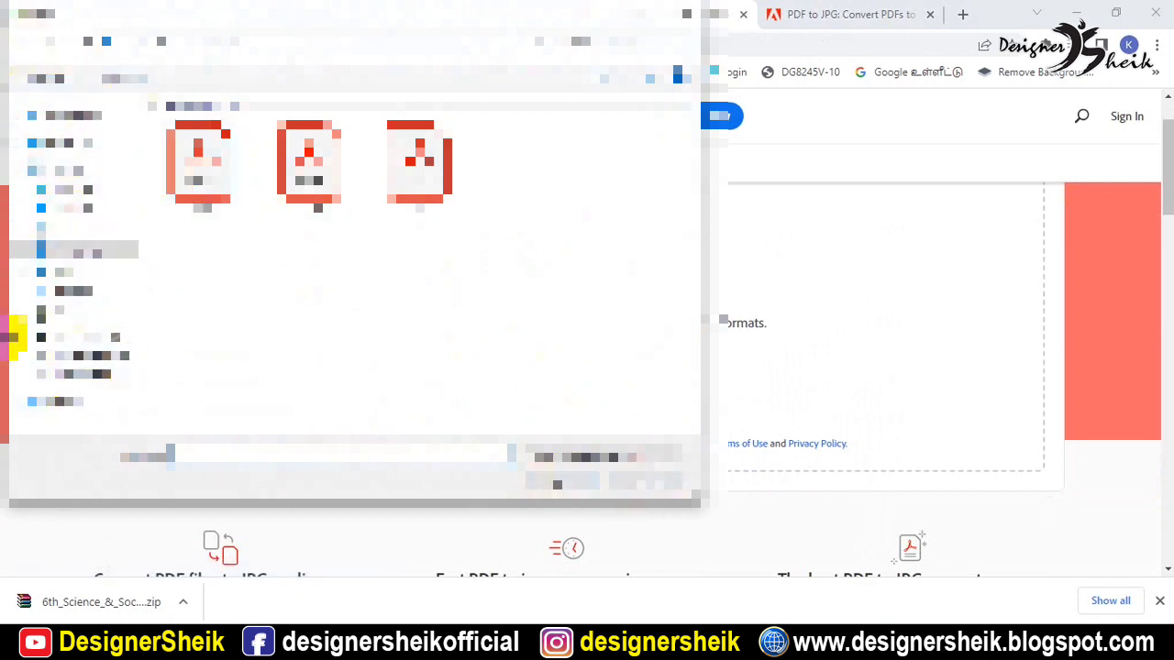
click(629, 480)
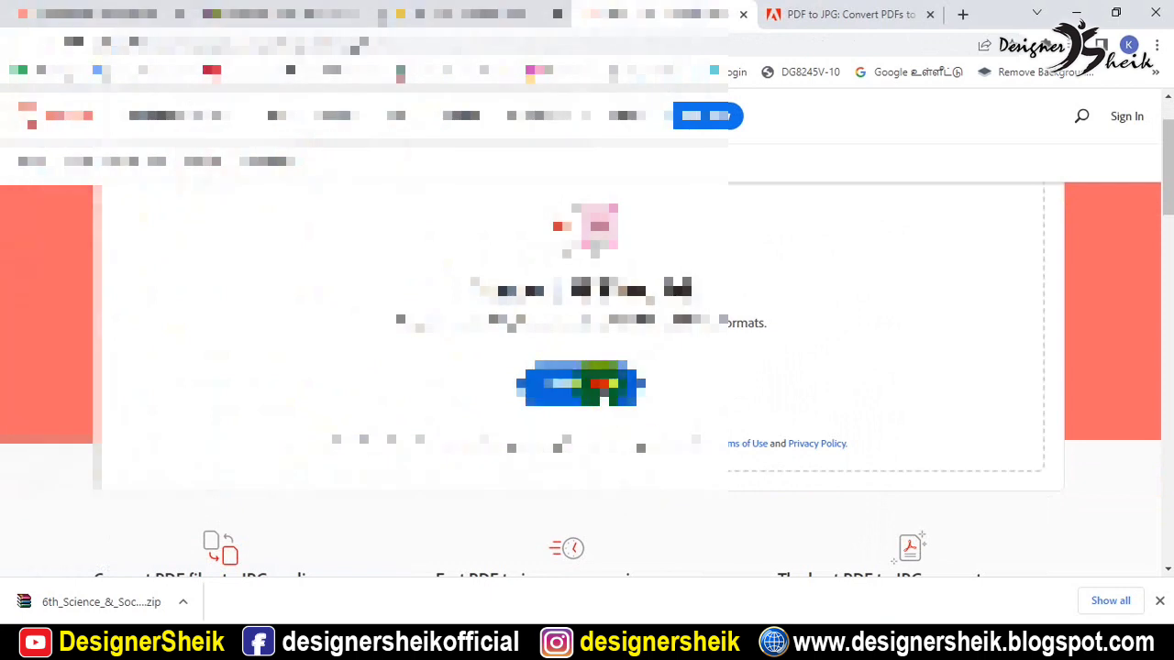
Browse to the QA folder on drive D and upload the 6th_Science_&_Social_T1_TM PDF
click(600, 385)
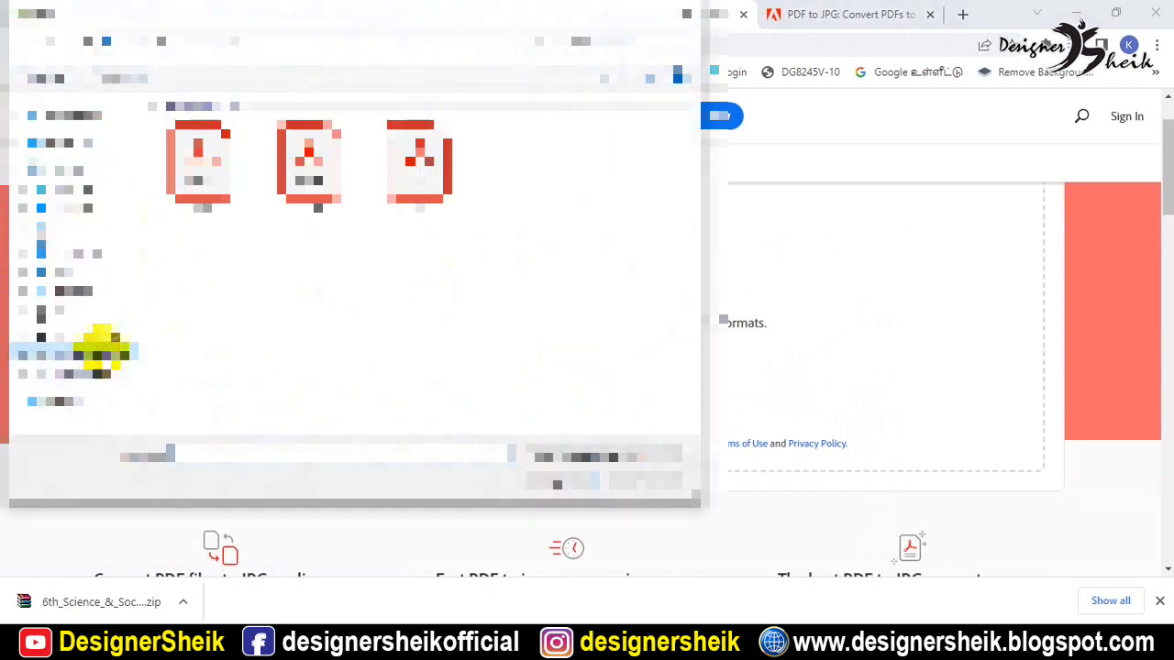
click(101, 353)
double_click(198, 249)
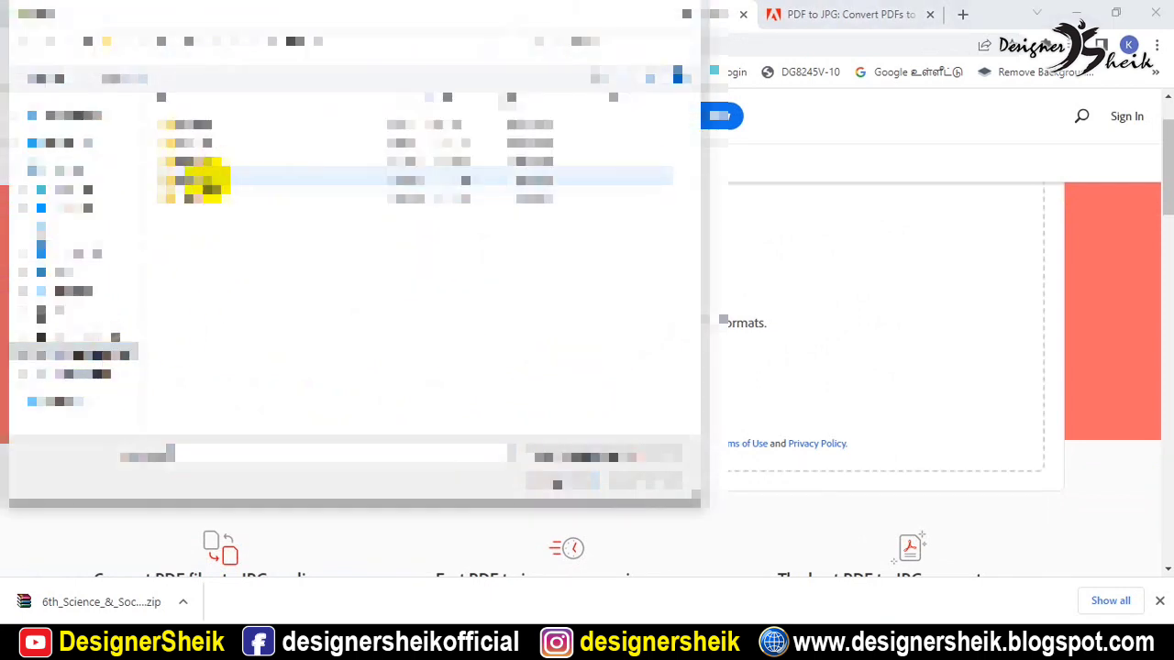
double_click(196, 191)
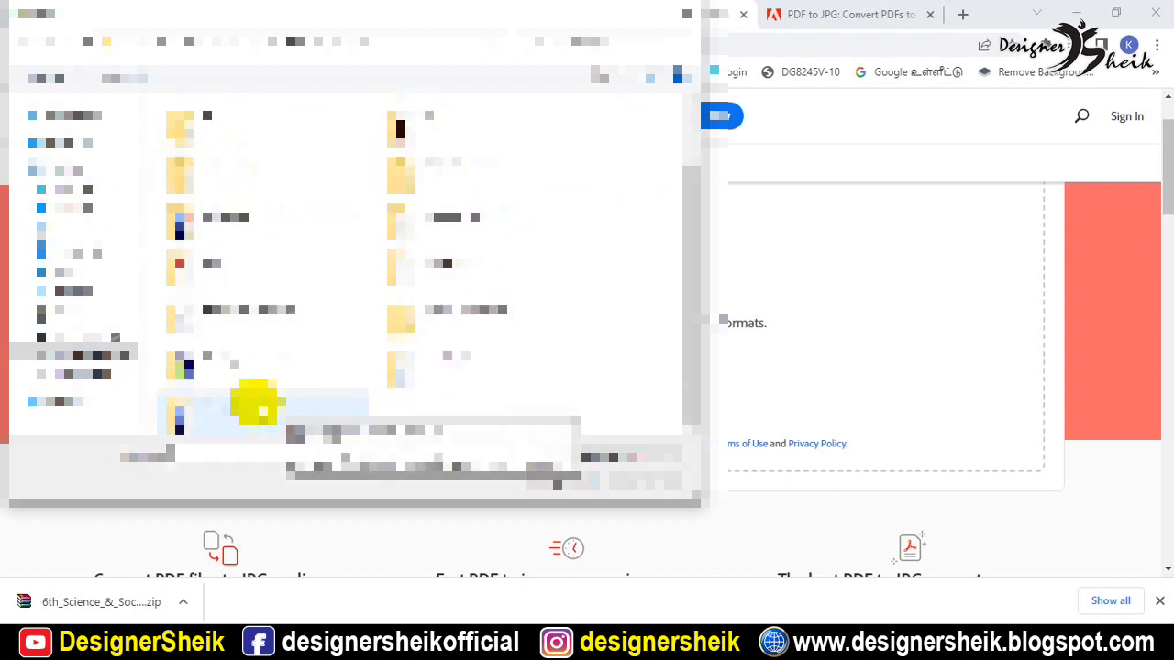
double_click(291, 225)
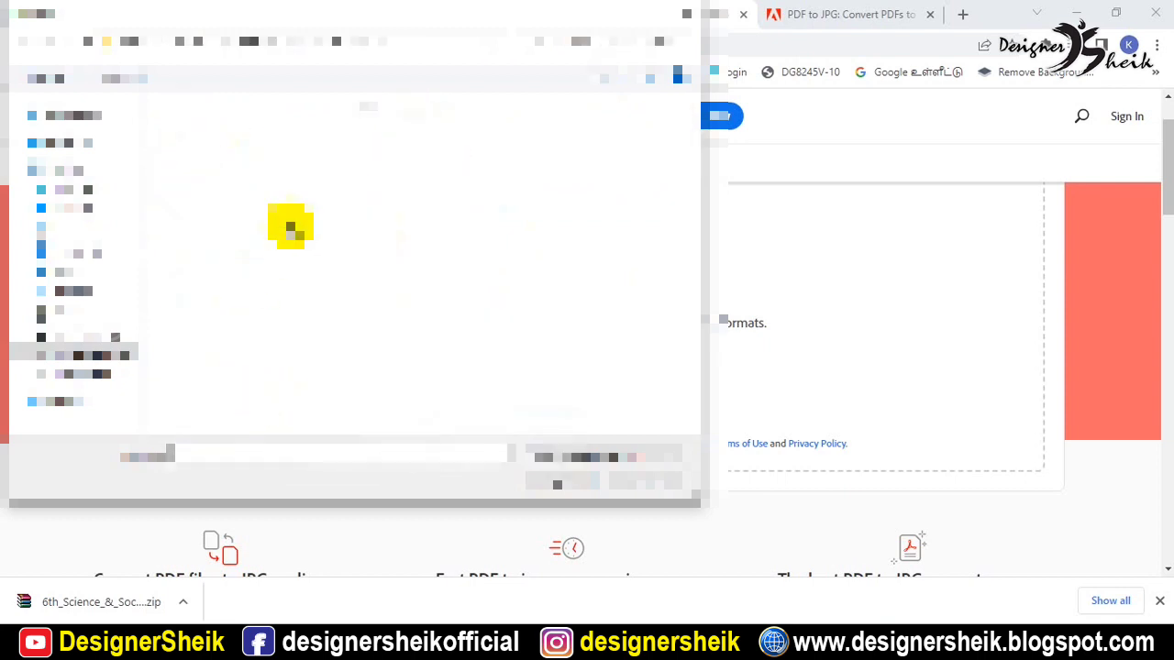
click(248, 42)
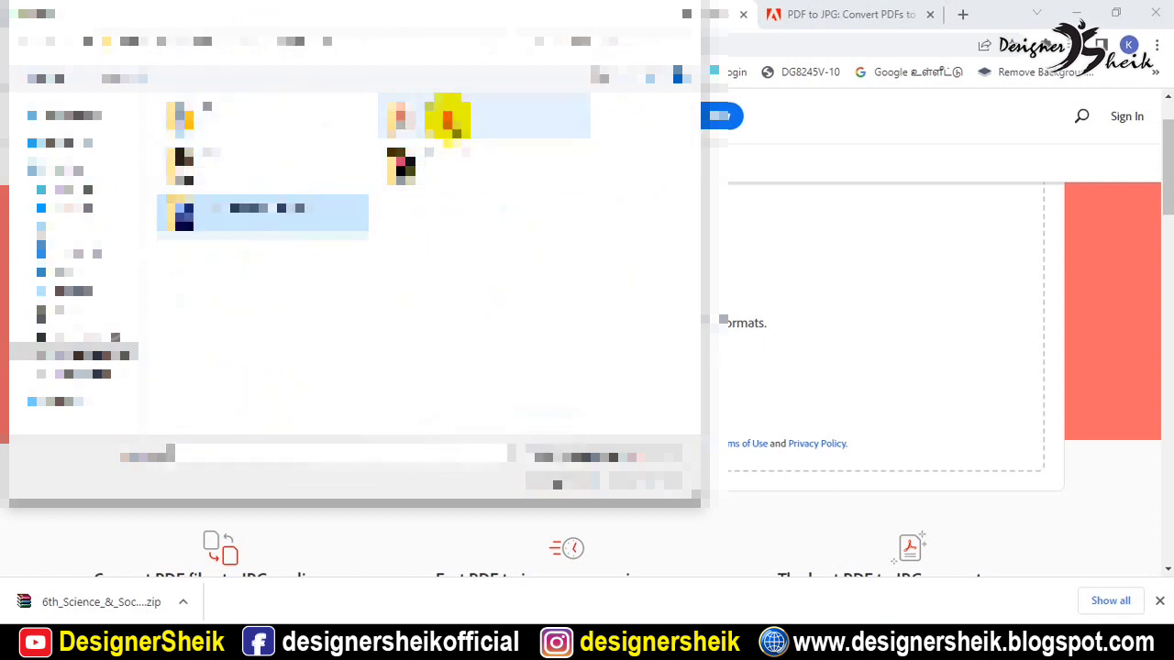
double_click(447, 118)
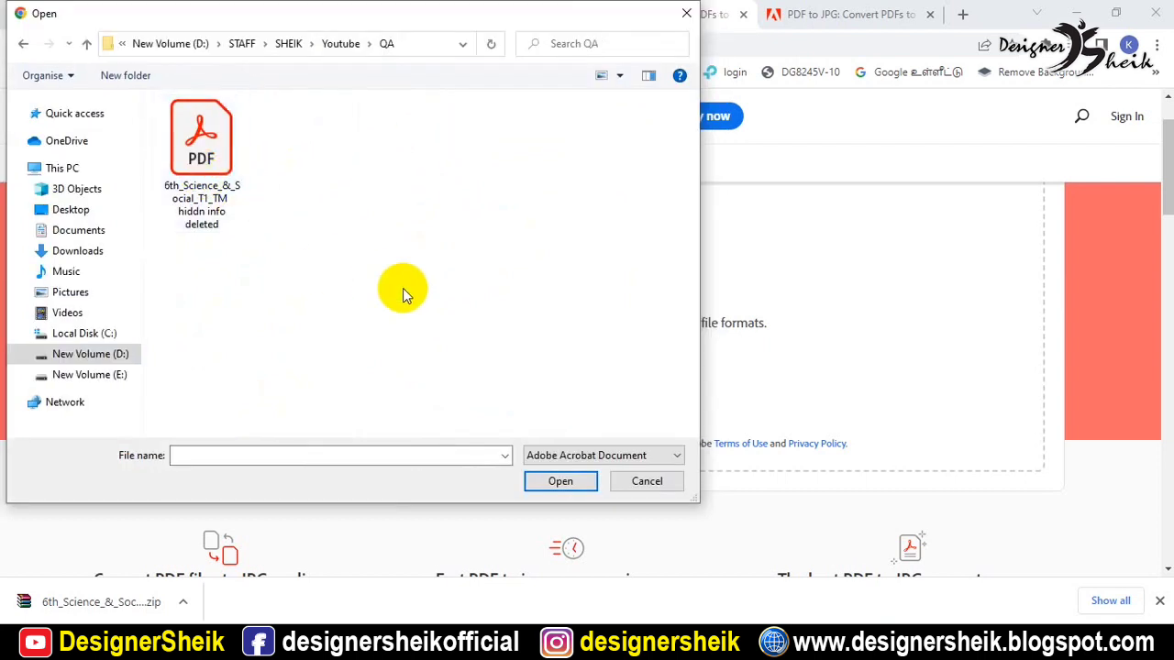
click(186, 186)
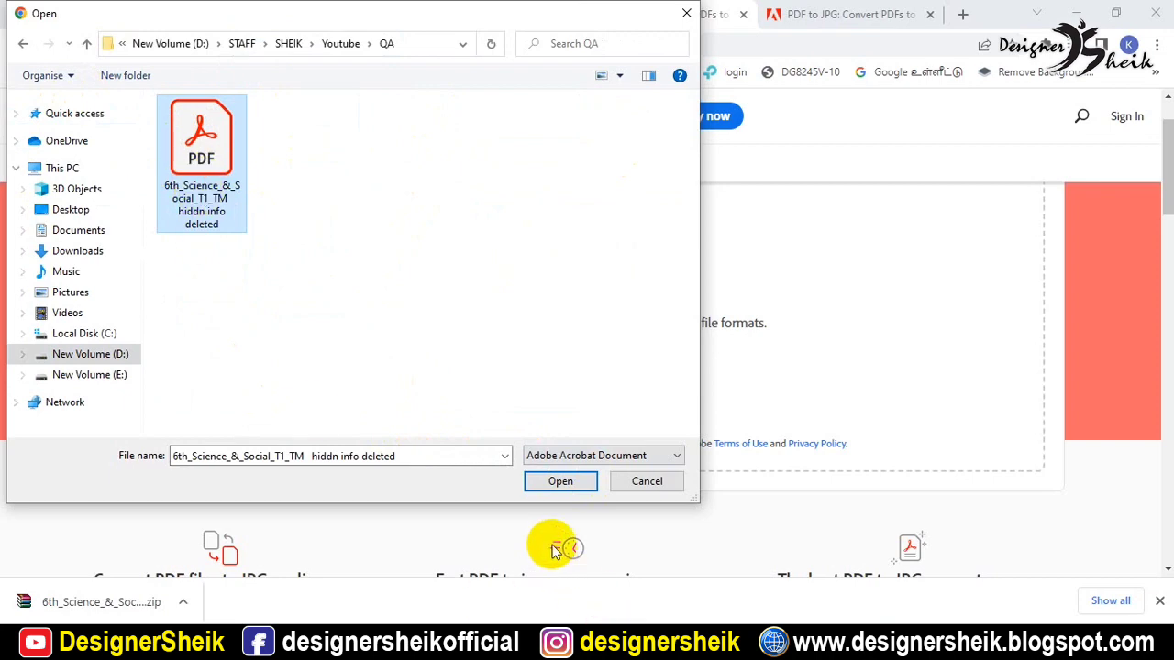
click(558, 480)
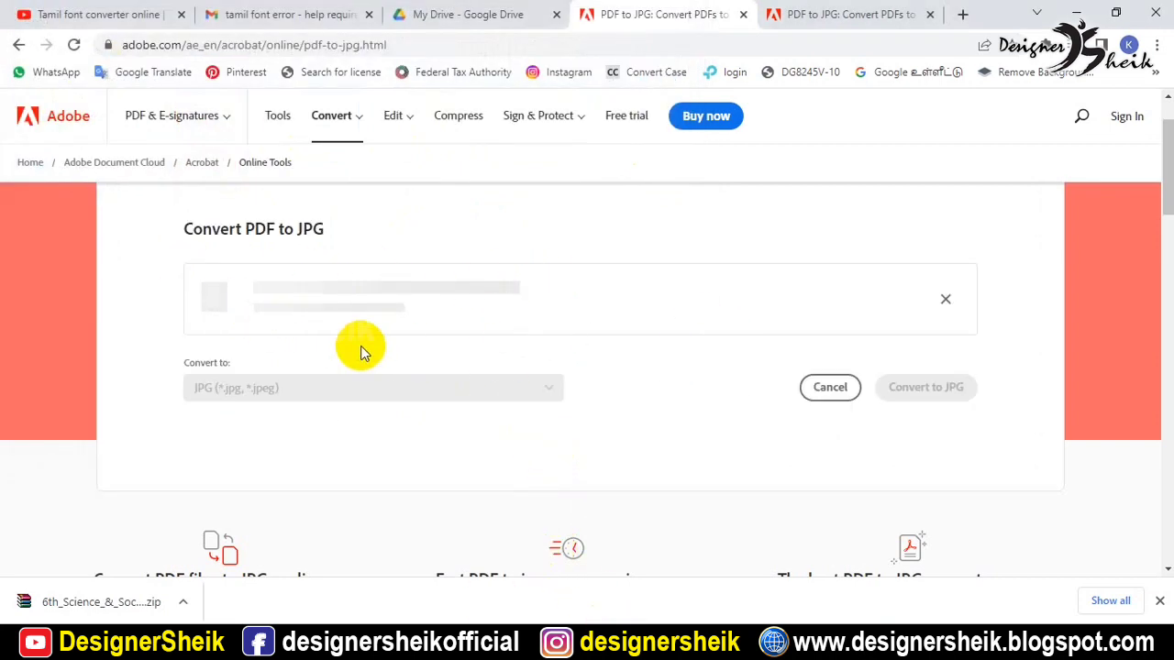
mouse_move(303, 641)
click(259, 548)
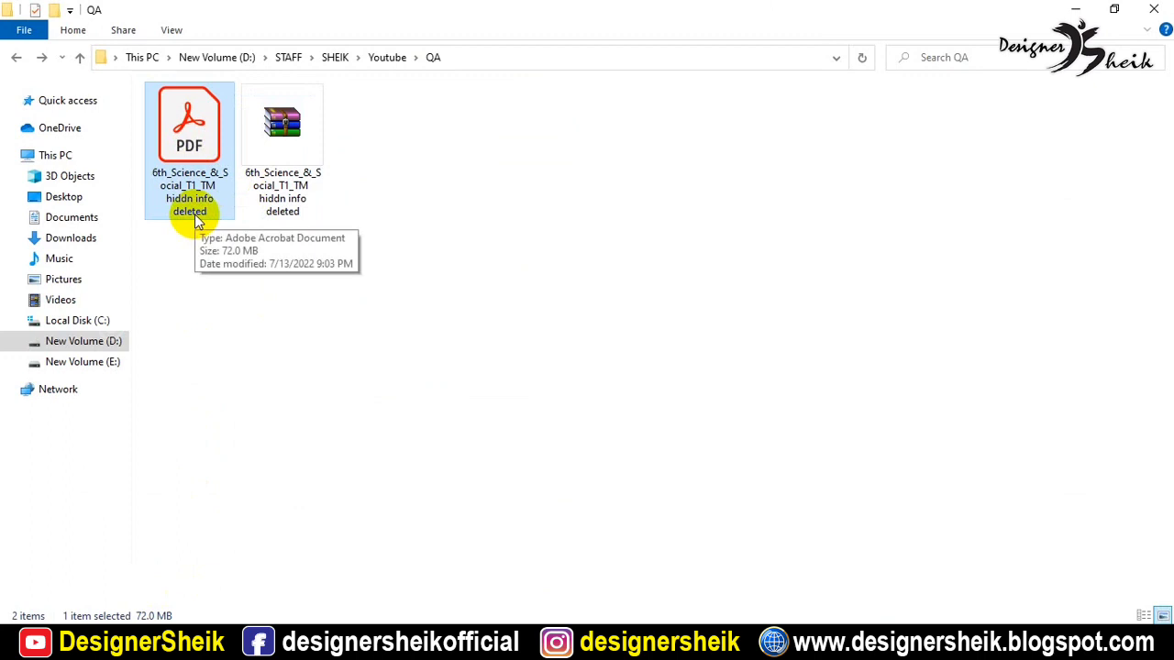
click(298, 642)
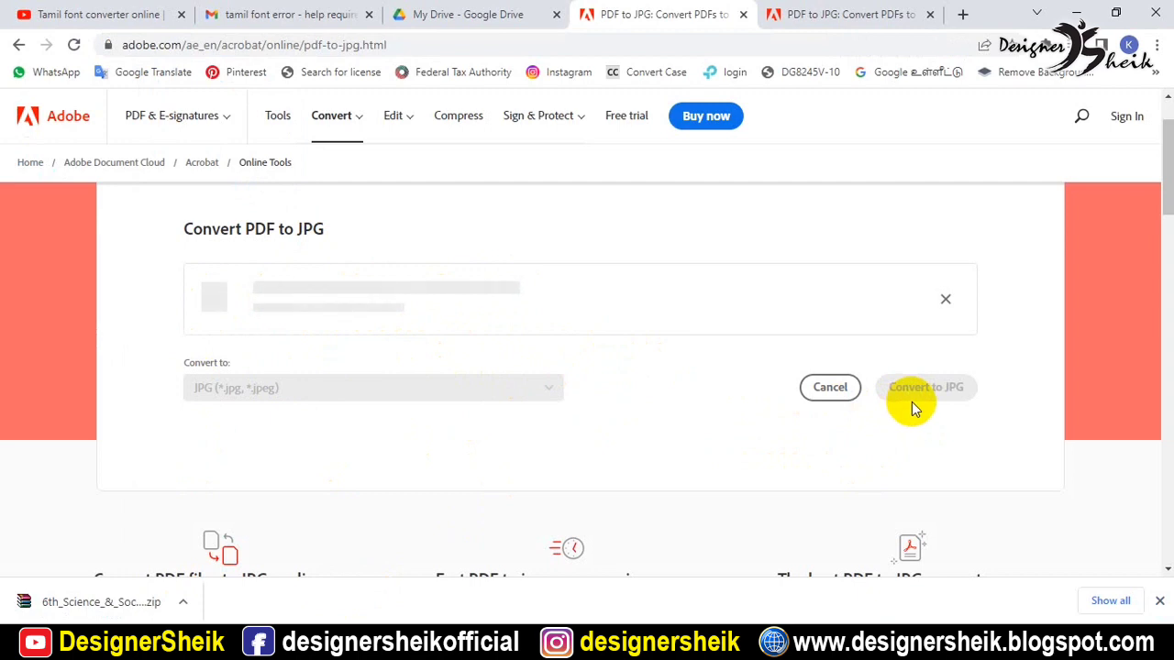
Review the finished JPG conversion preview, then locate the downloaded 30.4 MB zip in the QA folder
click(772, 14)
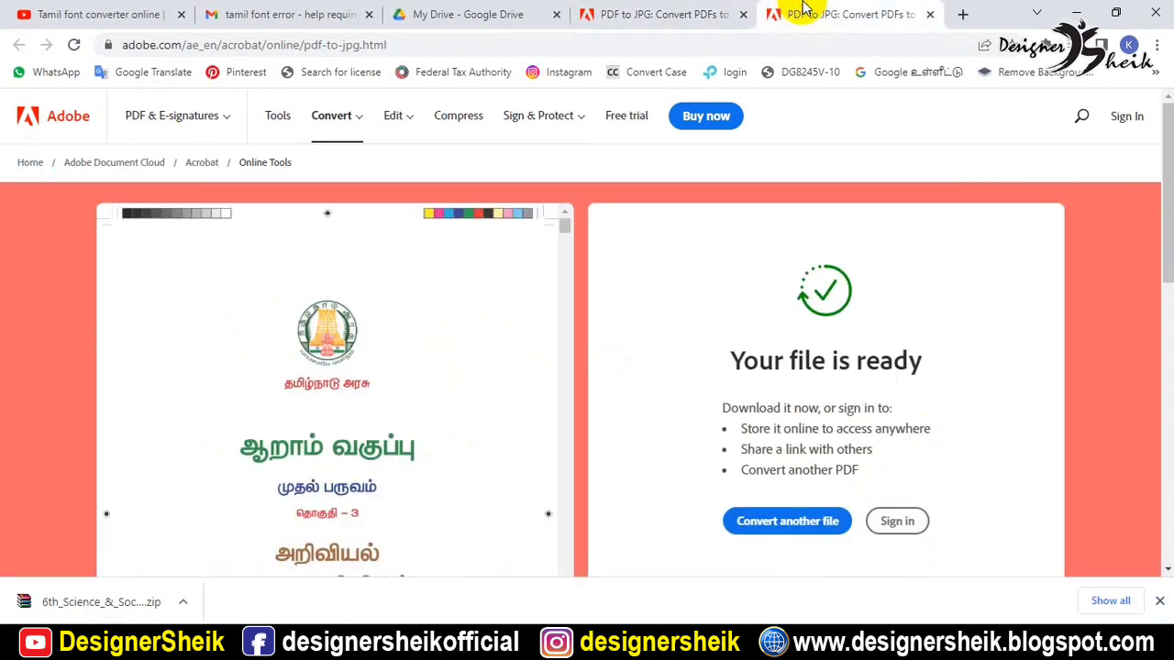
scroll(335, 461, down, 1)
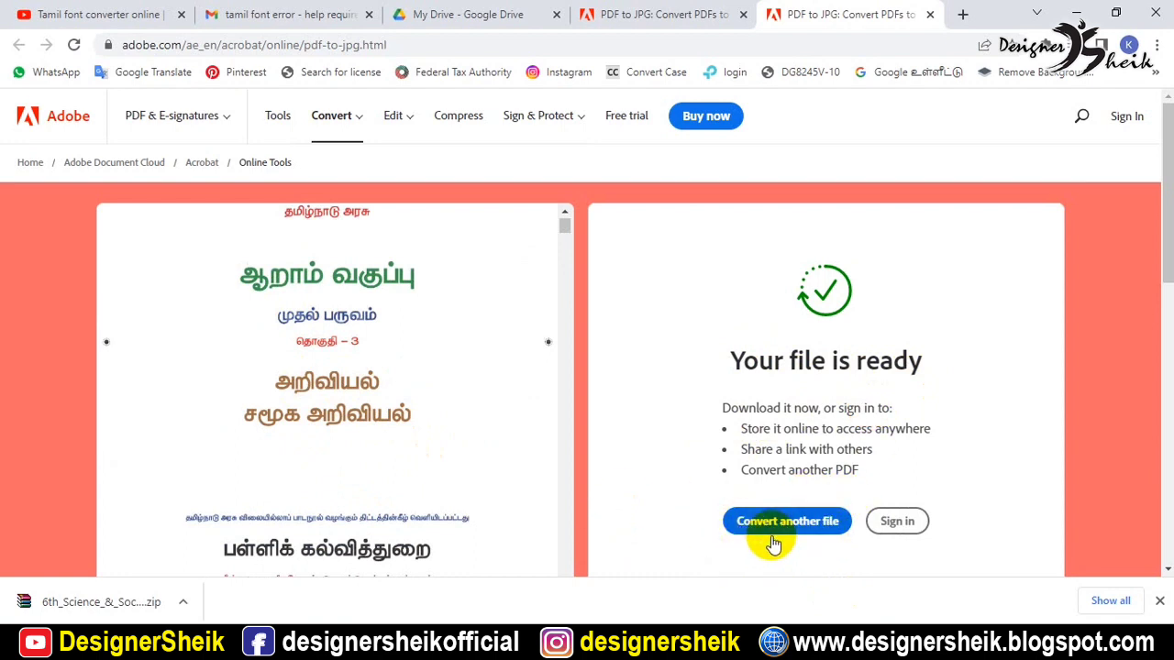
scroll(649, 474, down, 1)
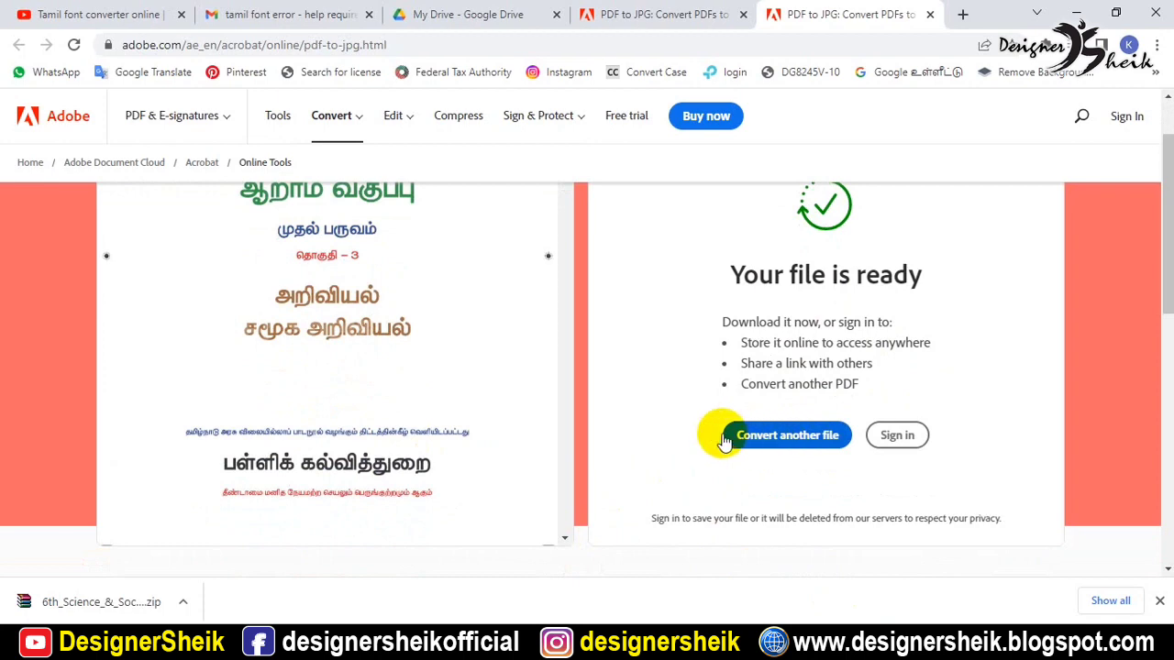
scroll(435, 378, up, 2)
scroll(448, 385, down, 2)
scroll(448, 392, down, 10)
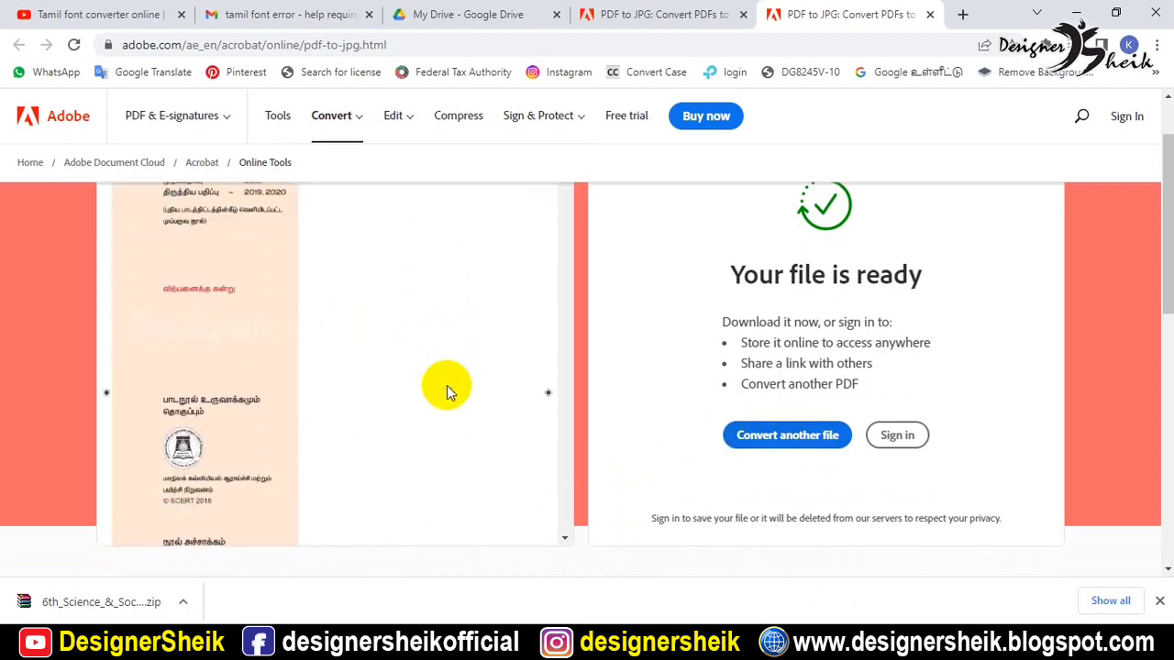
scroll(477, 388, down, 3)
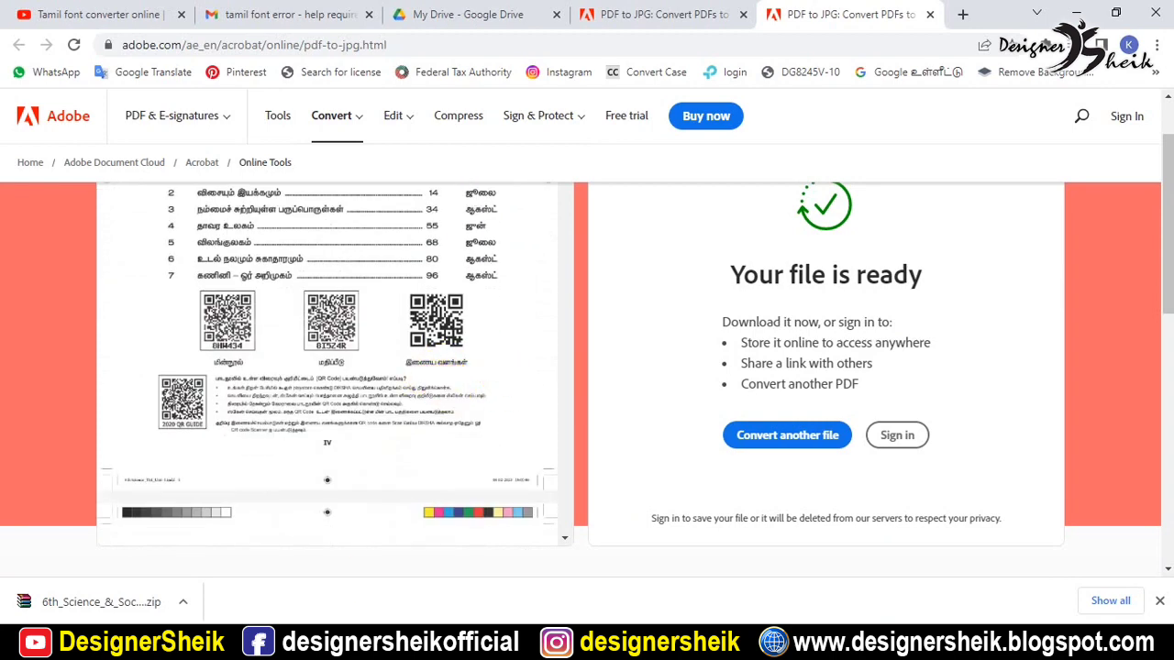
click(144, 600)
click(301, 181)
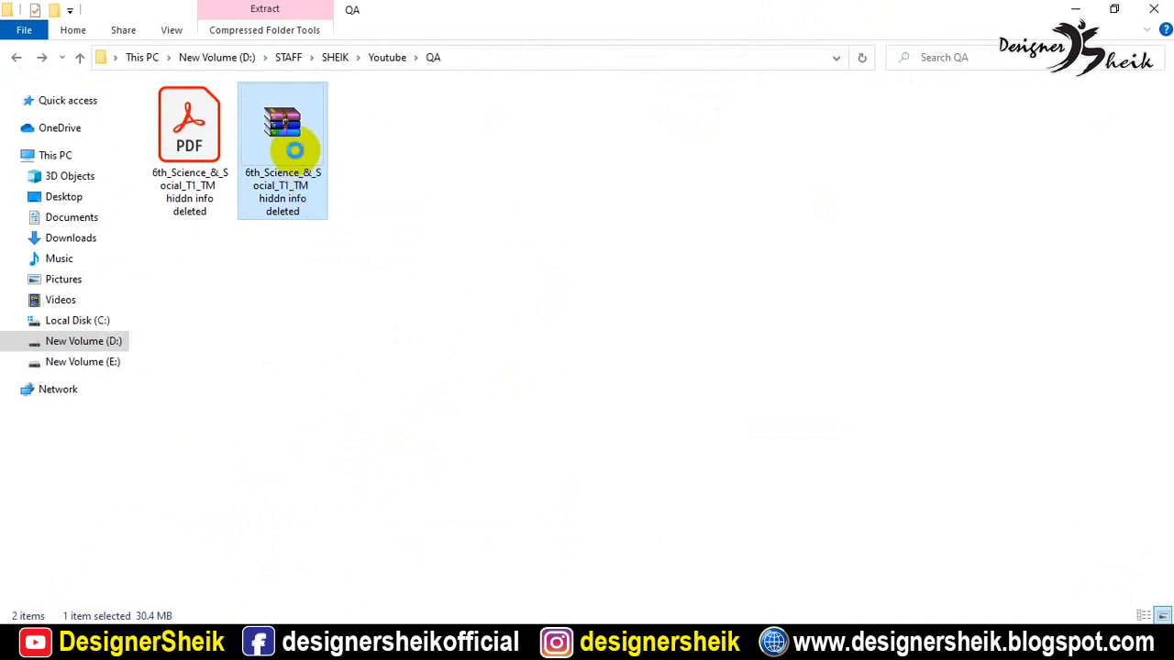
Extract the zip archive into a same-named folder and open the folder of page images
right_click(295, 149)
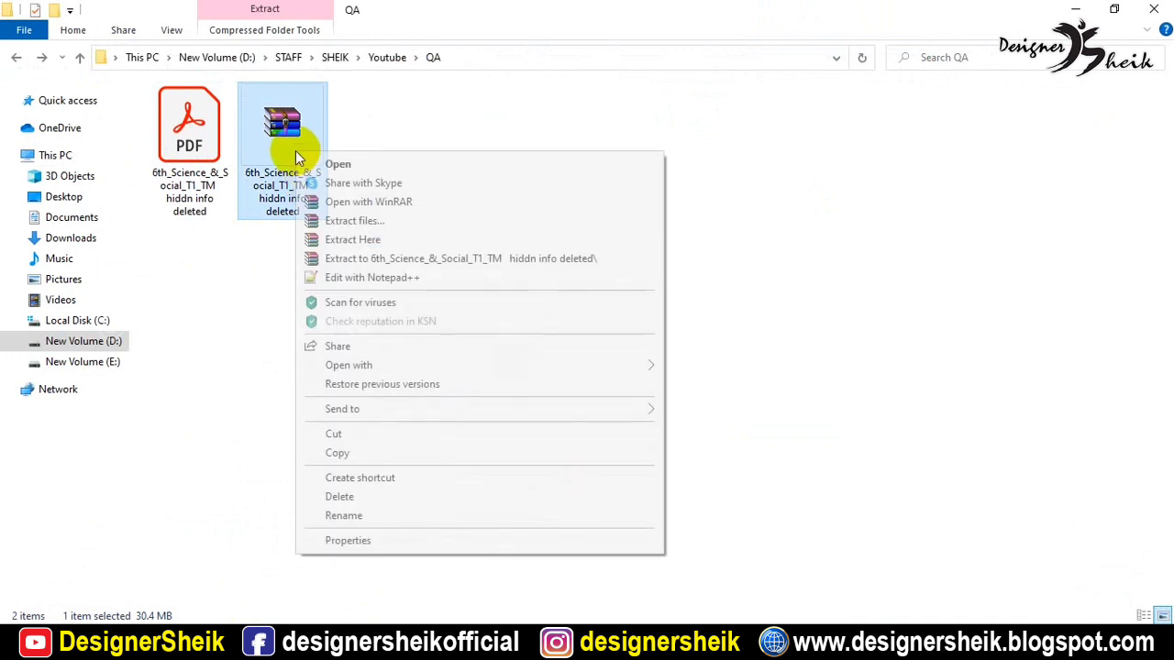
click(367, 261)
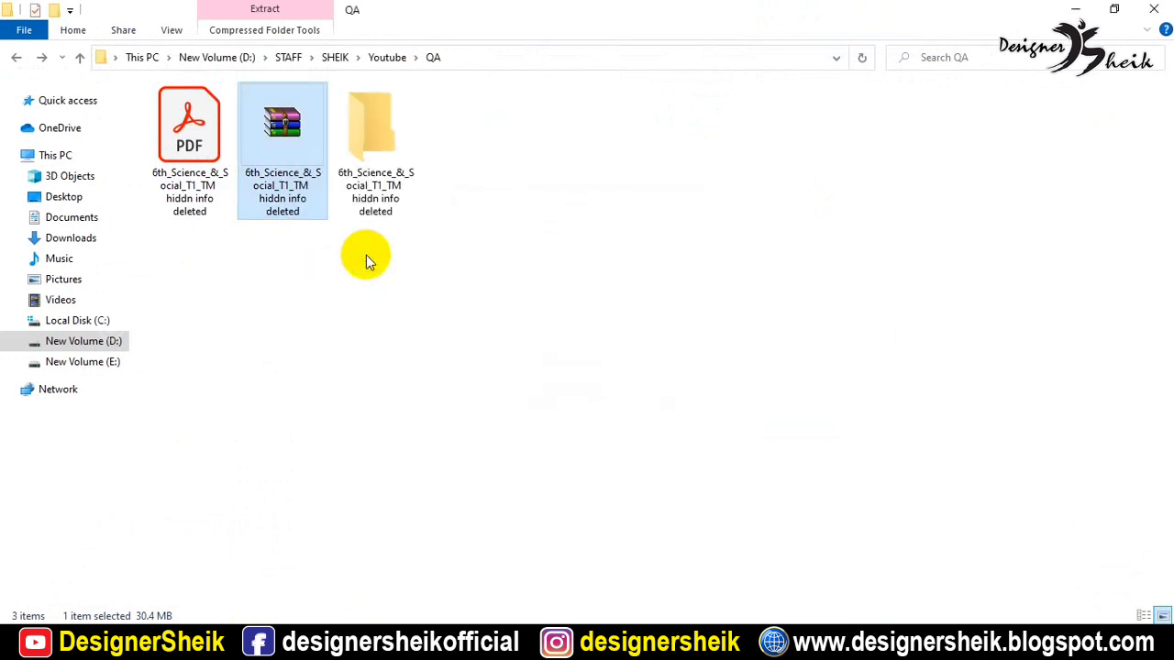
double_click(202, 144)
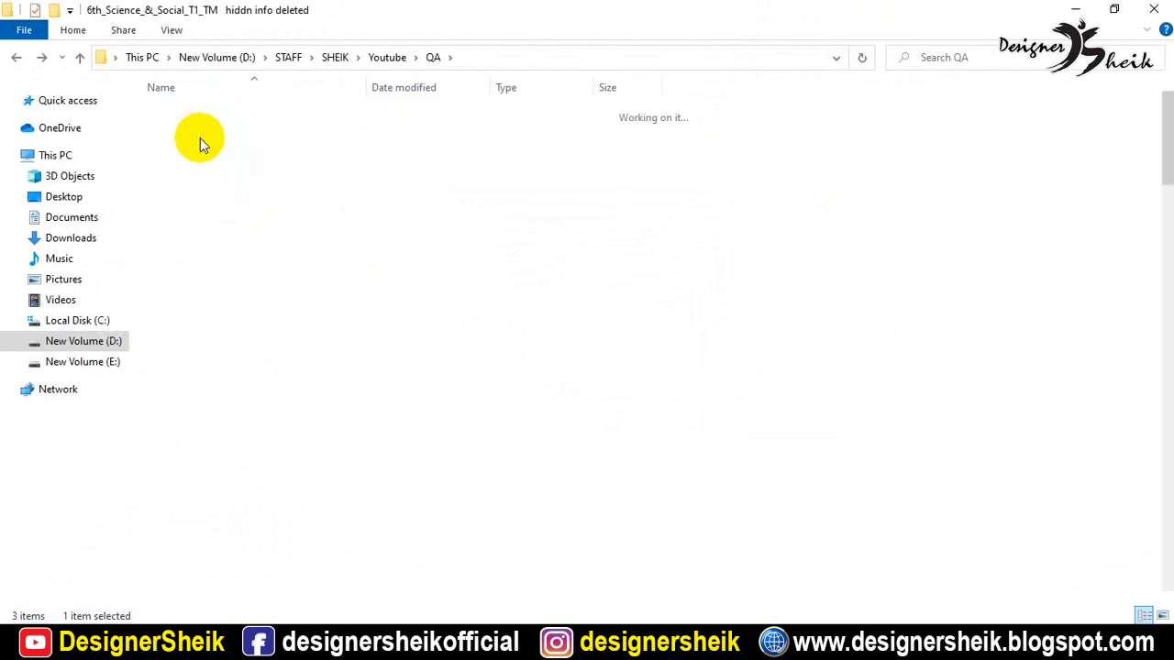
Open the last page image, number 216, for viewing
click(189, 147)
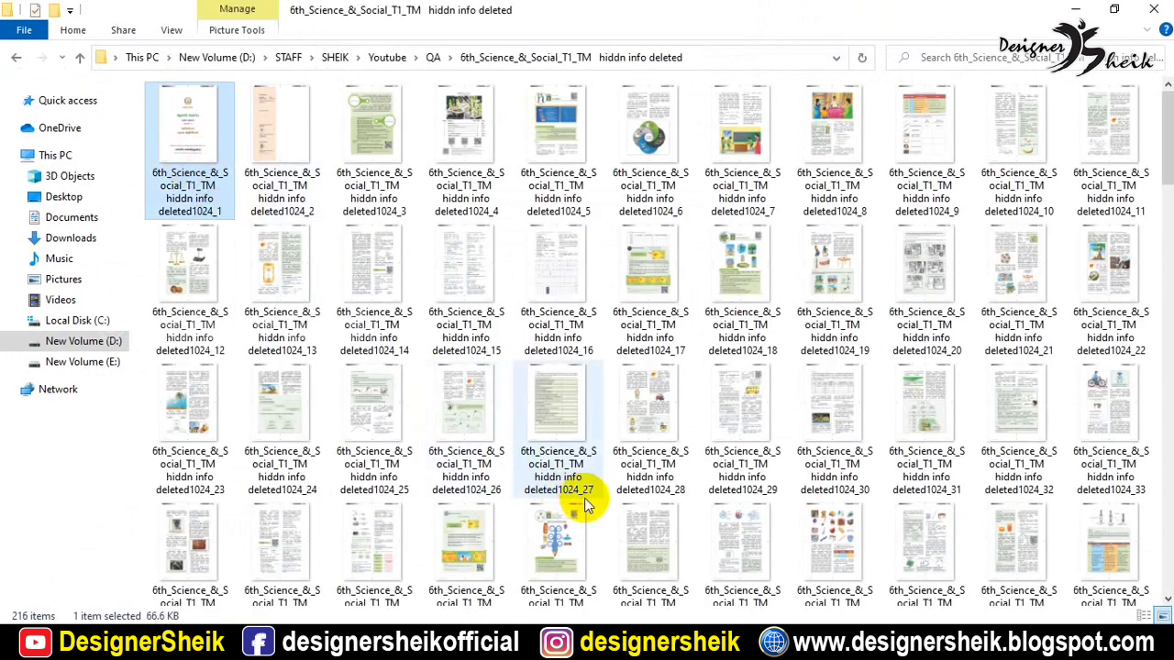
scroll(584, 498, down, 20)
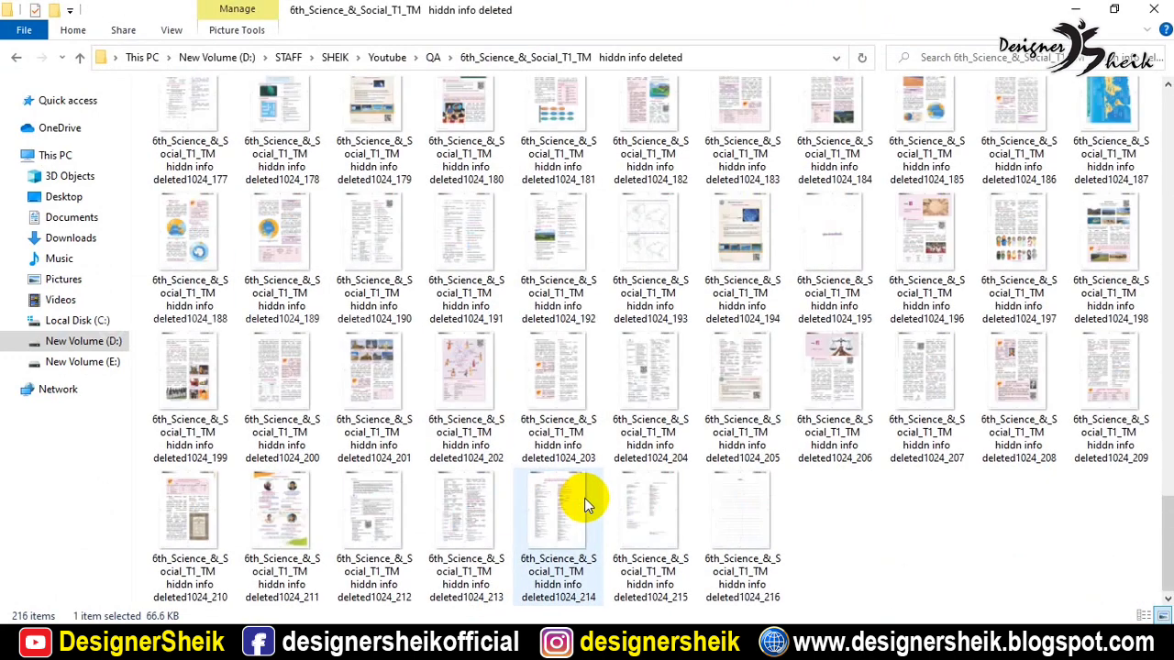
click(745, 514)
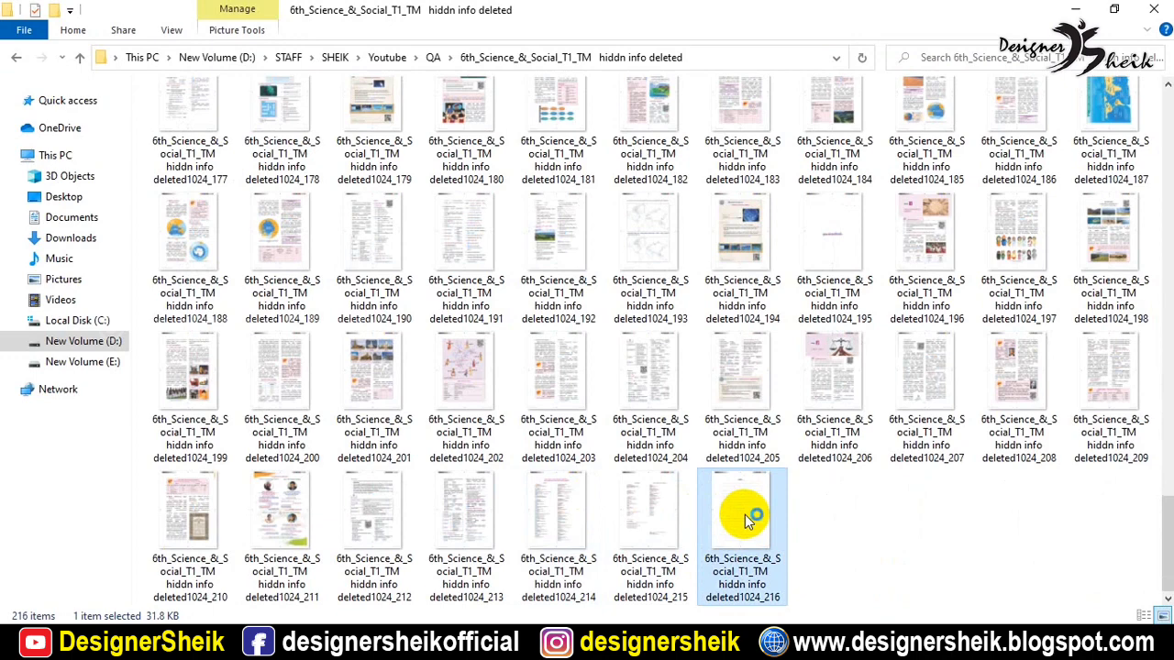
double_click(745, 518)
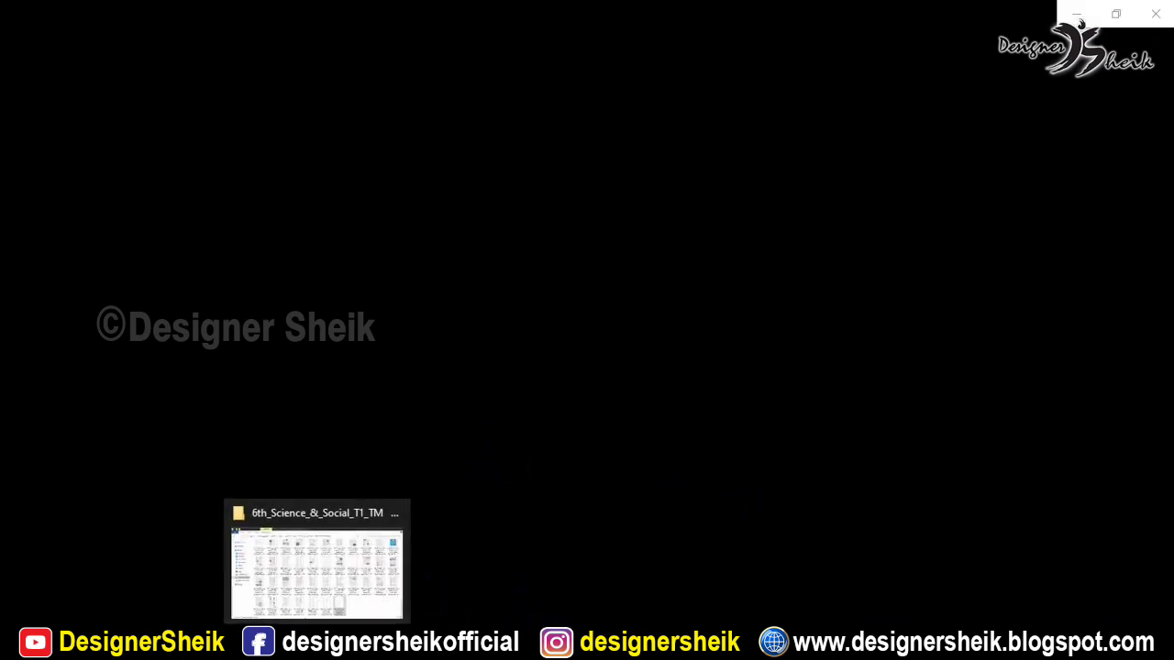
Back in the images folder, open page image deleted1024_15
click(317, 641)
scroll(538, 432, up, 18)
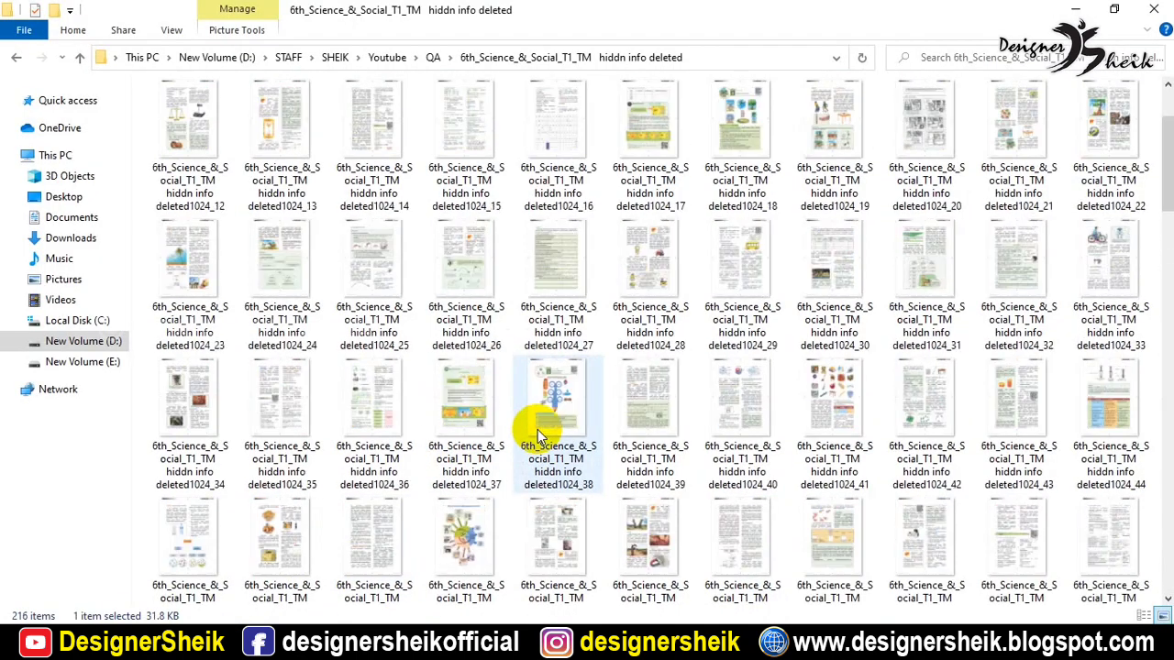
scroll(538, 438, up, 1)
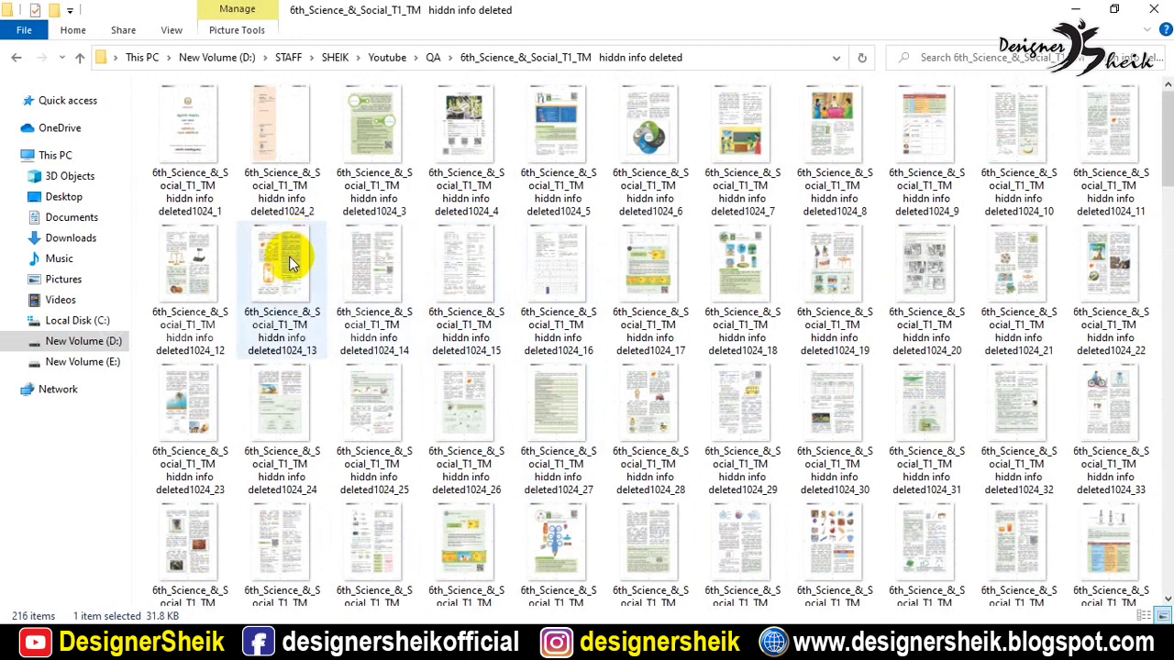
click(590, 253)
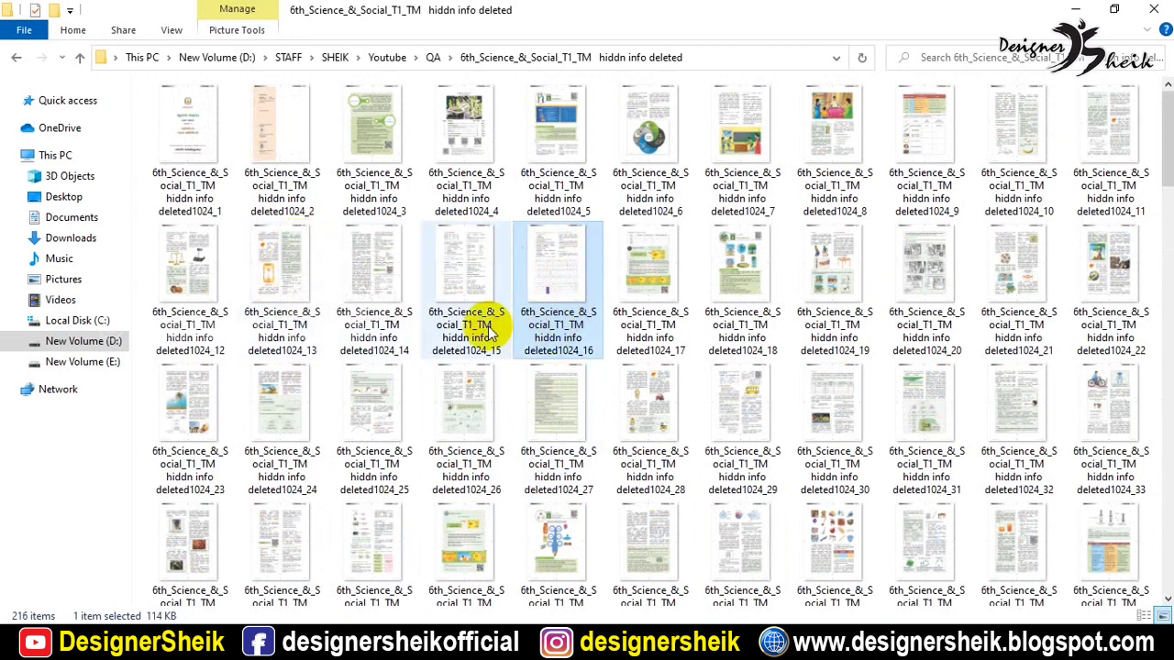
click(488, 286)
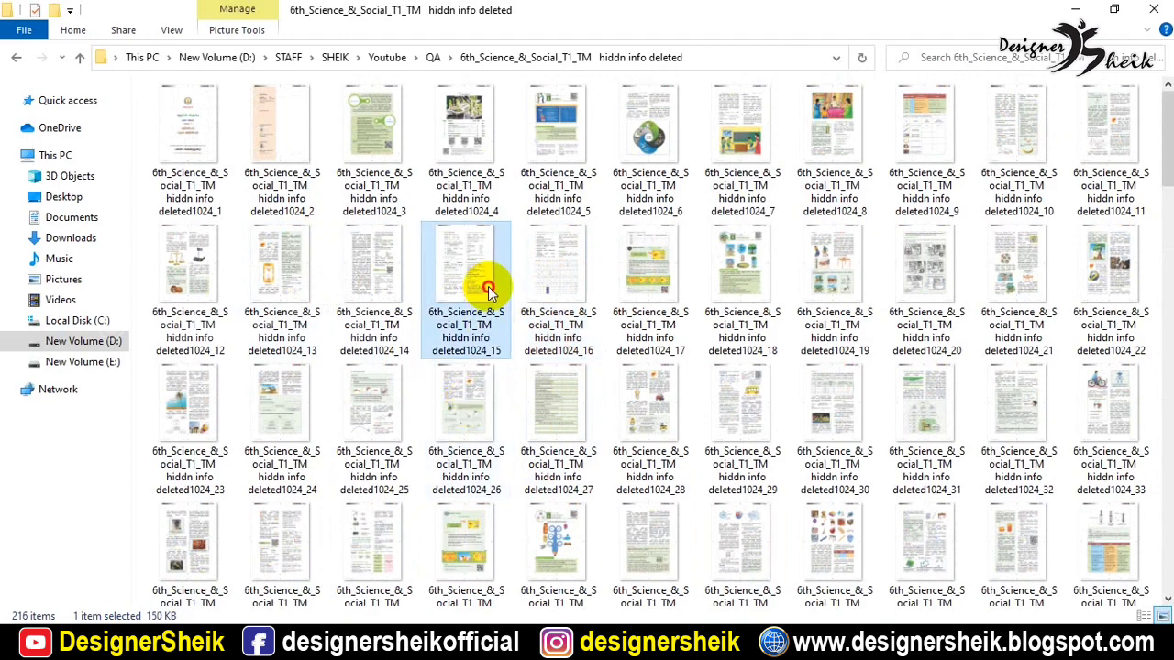
click(495, 625)
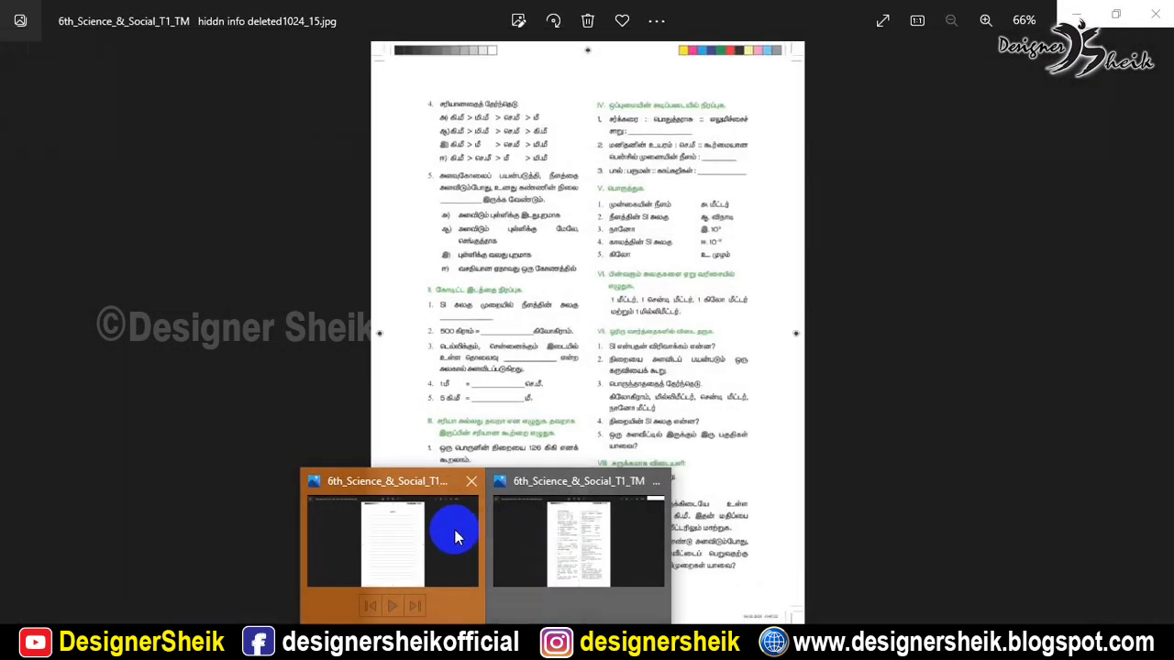
Close the extra viewer showing image 216 and enlarge page 15 to actual size
click(448, 530)
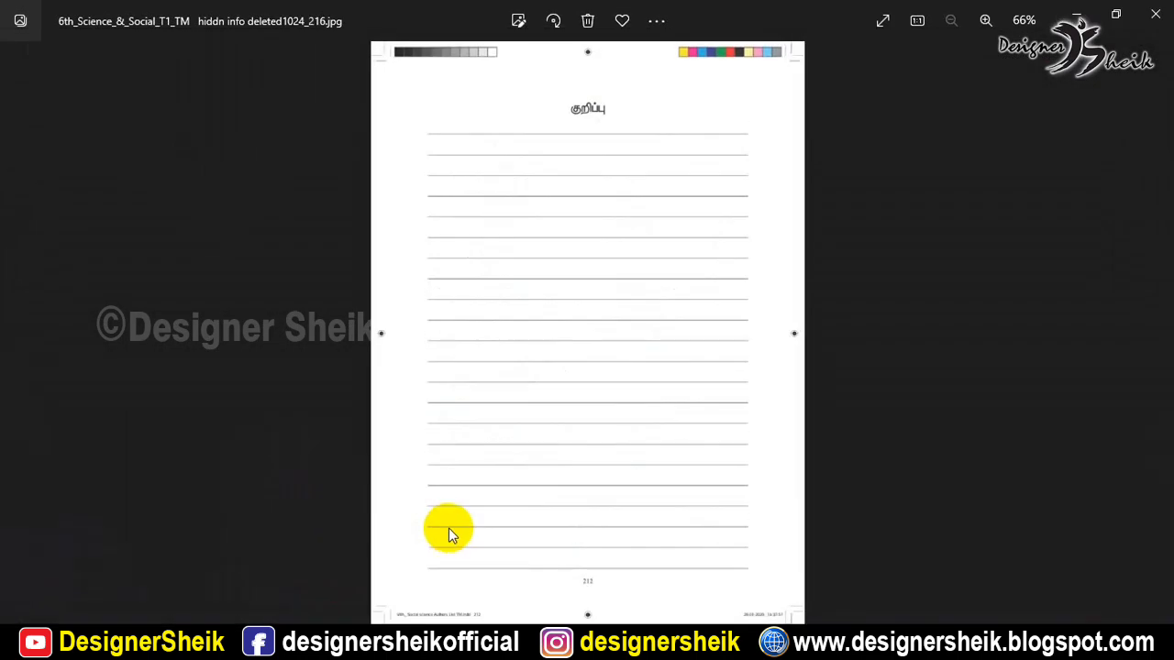
click(1158, 14)
double_click(537, 189)
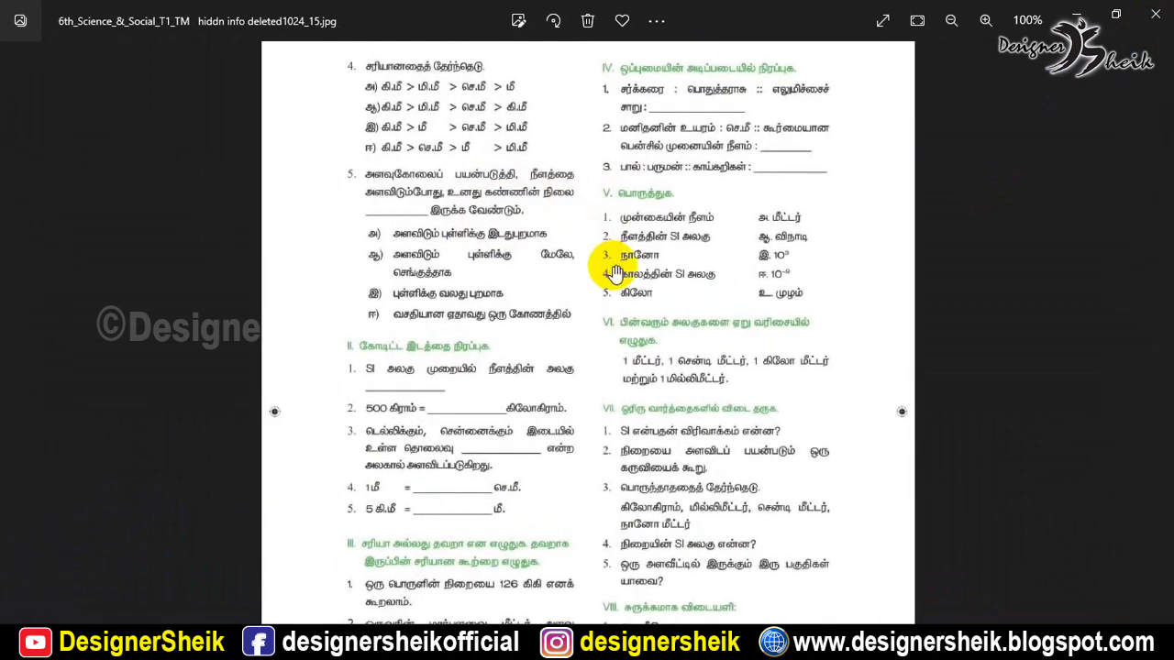
drag(607, 269, 621, 395)
drag(618, 453, 636, 199)
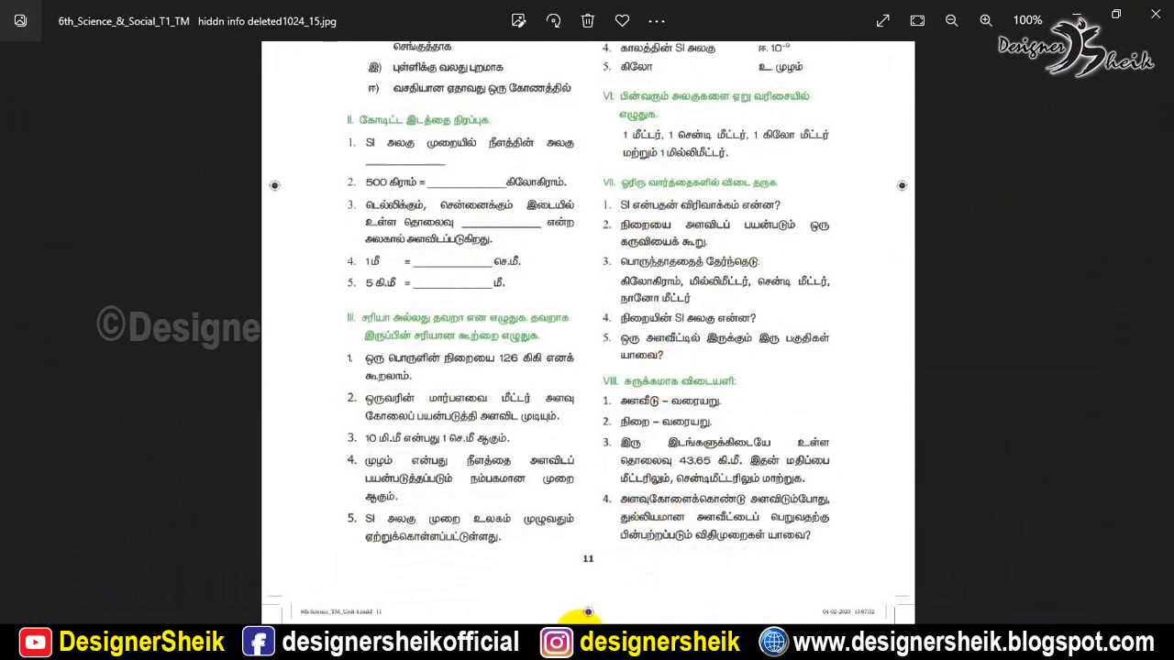
Check page 15's Tamil text through sections VII–VIII and page number 11, then close Photos
scroll(578, 610, up, 2)
scroll(579, 609, up, 2)
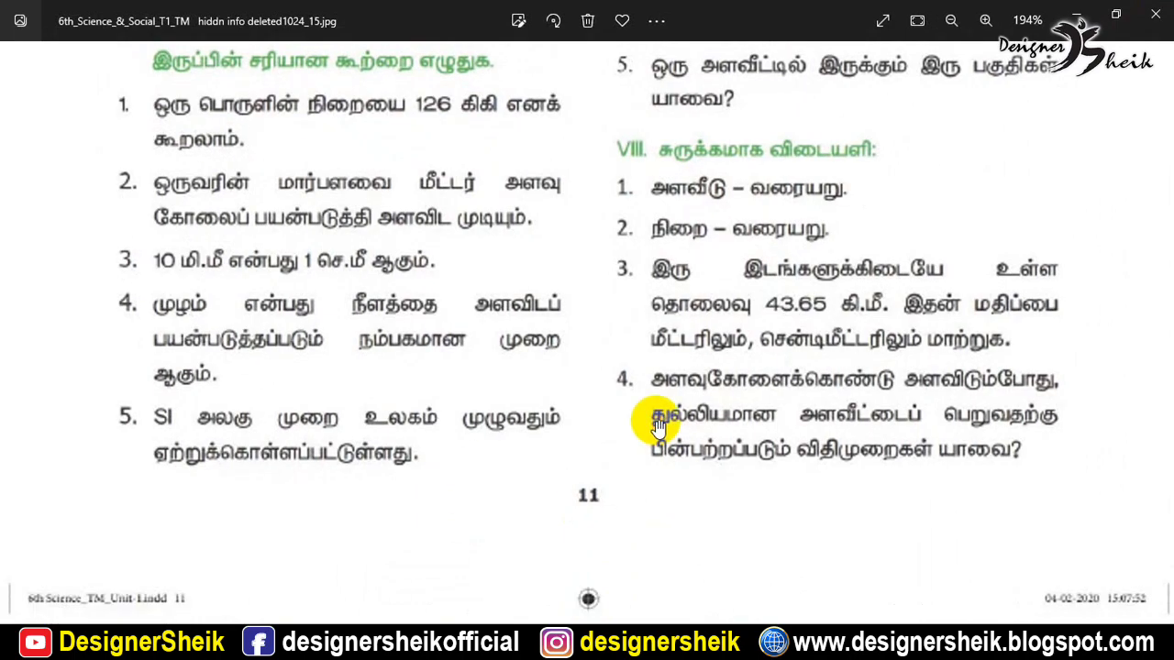
scroll(812, 406, down, 4)
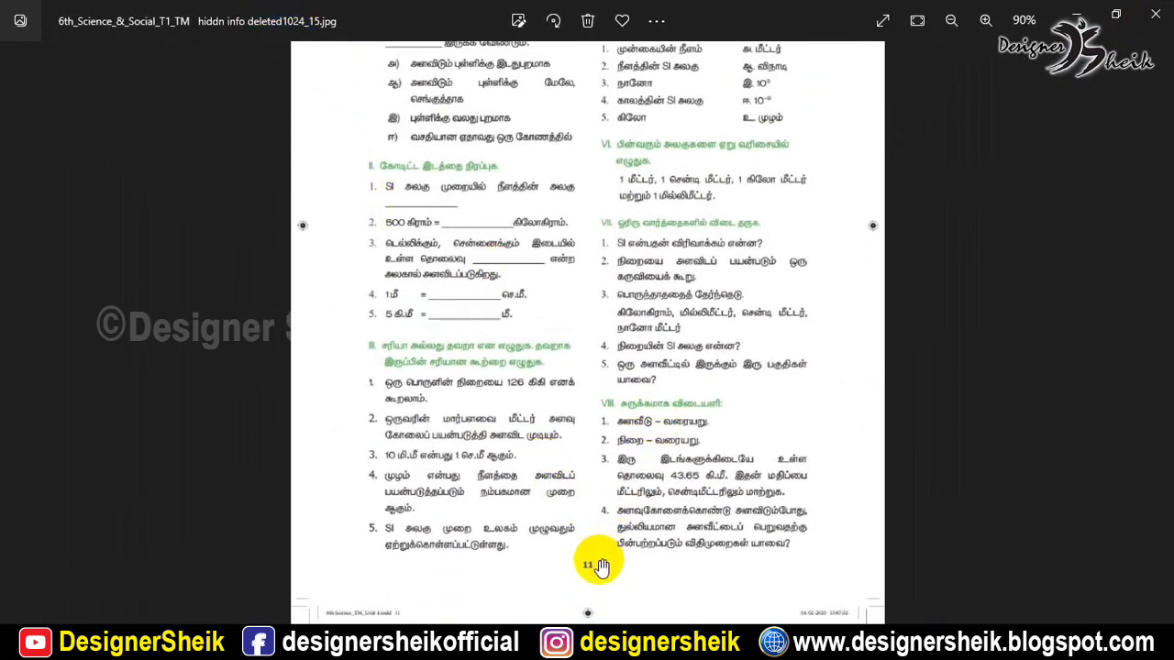
scroll(577, 573, up, 2)
scroll(578, 583, down, 3)
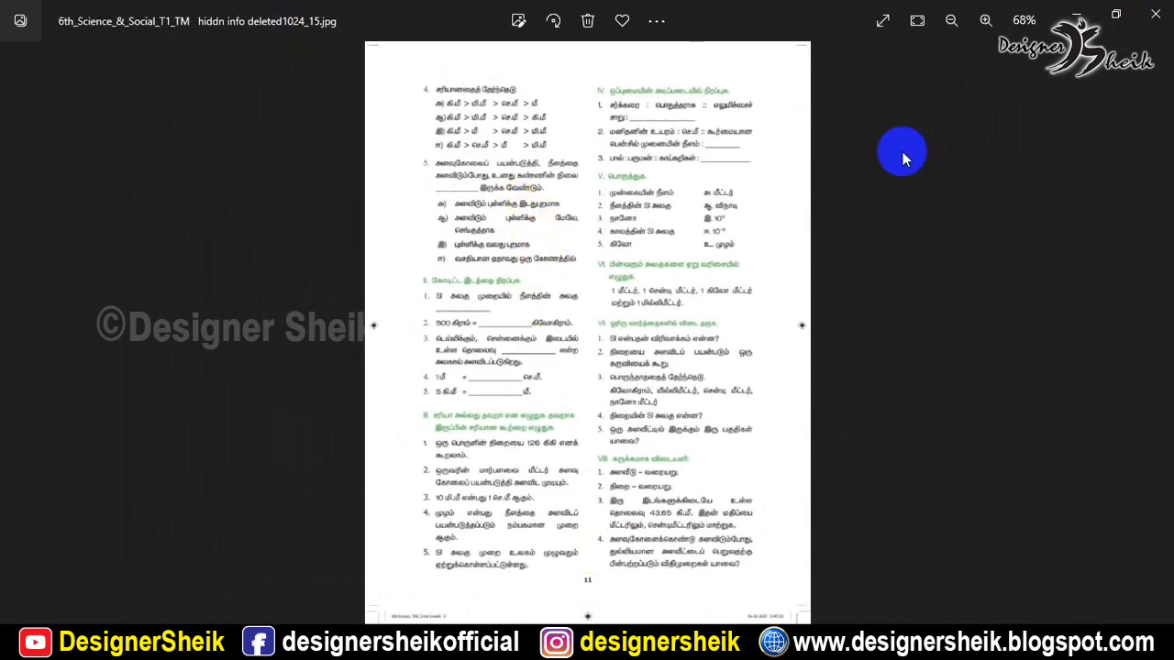
click(1163, 15)
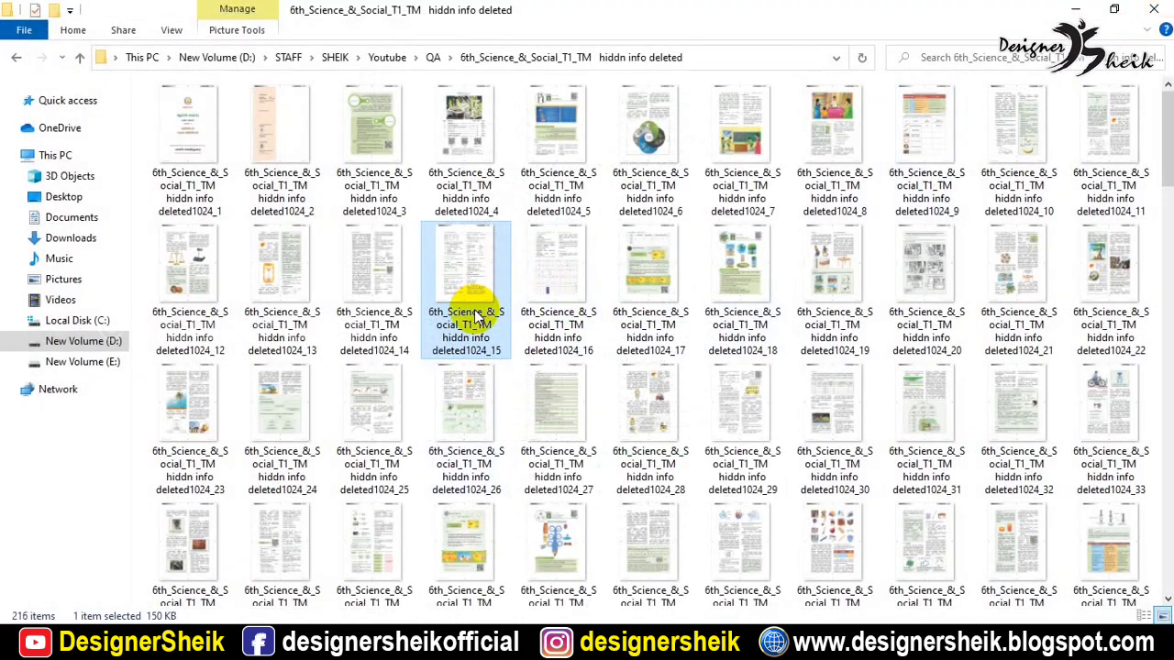
Go up to the QA folder using the address bar breadcrumb
click(433, 58)
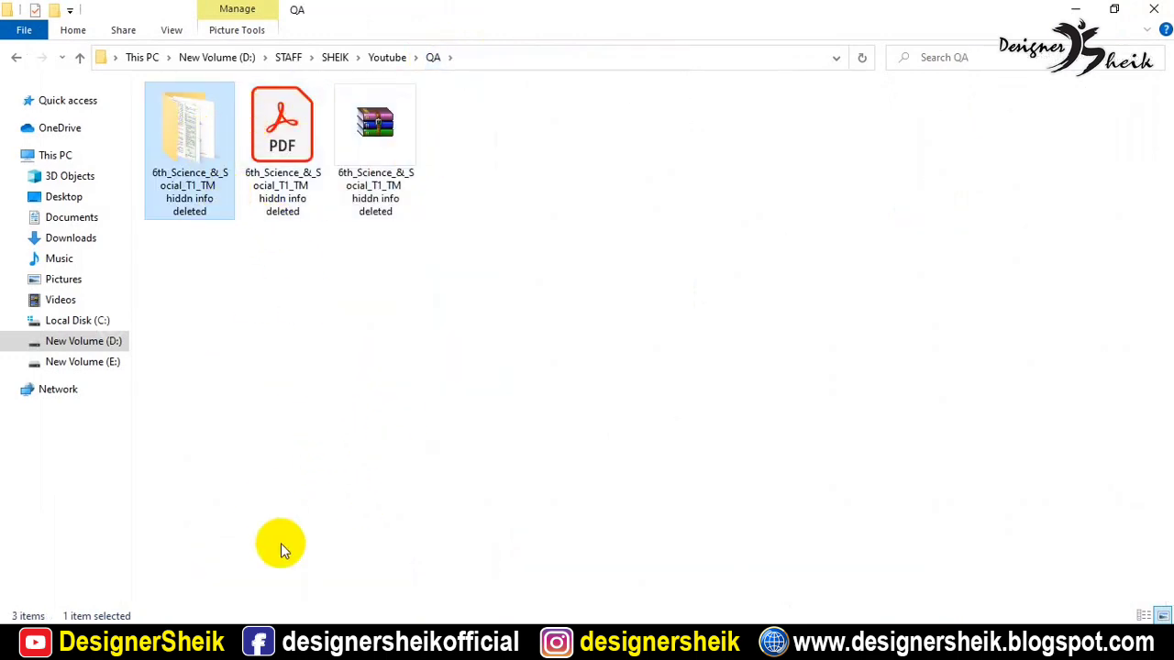
Start a file upload in My Drive and open the exported page-images folder
click(275, 644)
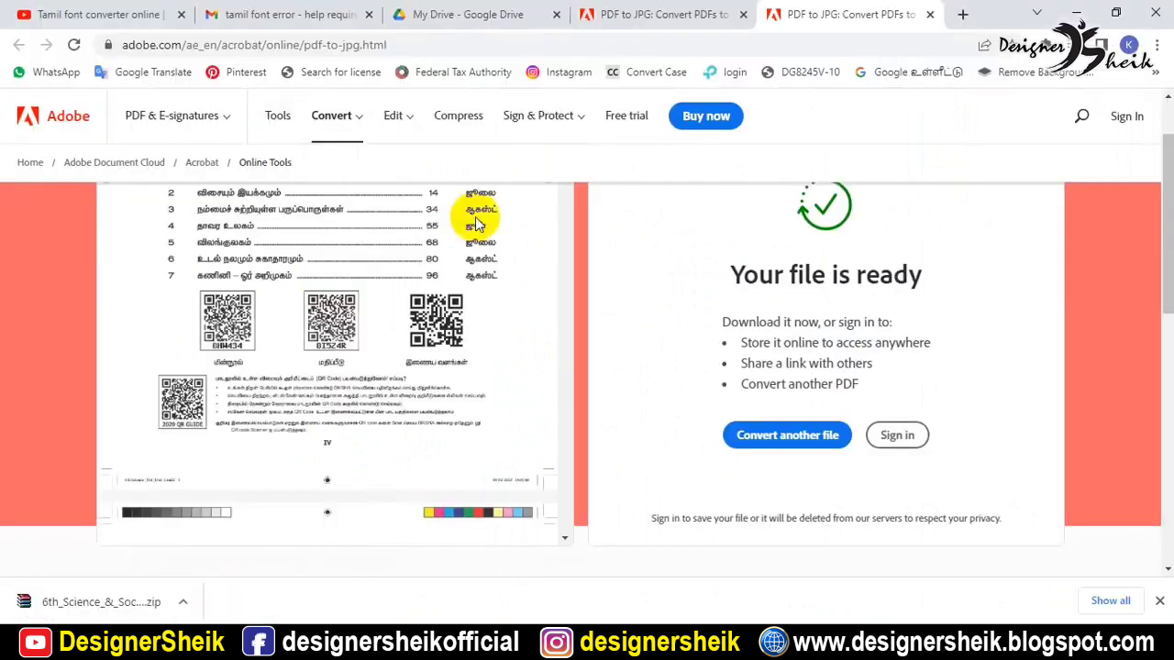
click(468, 18)
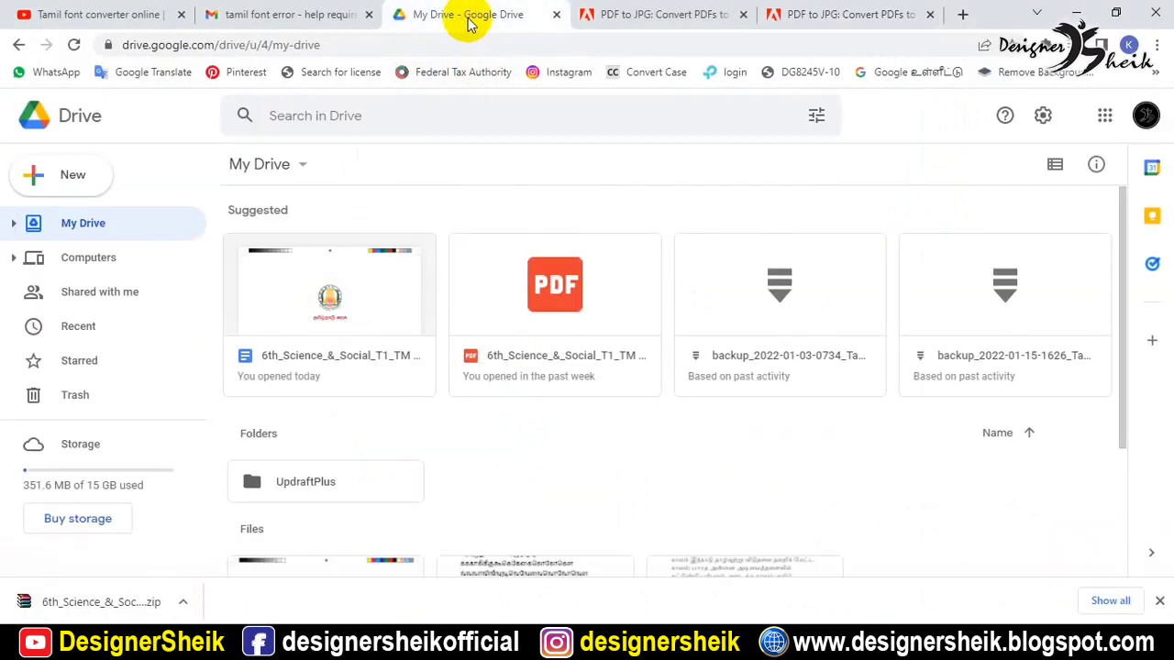
click(57, 174)
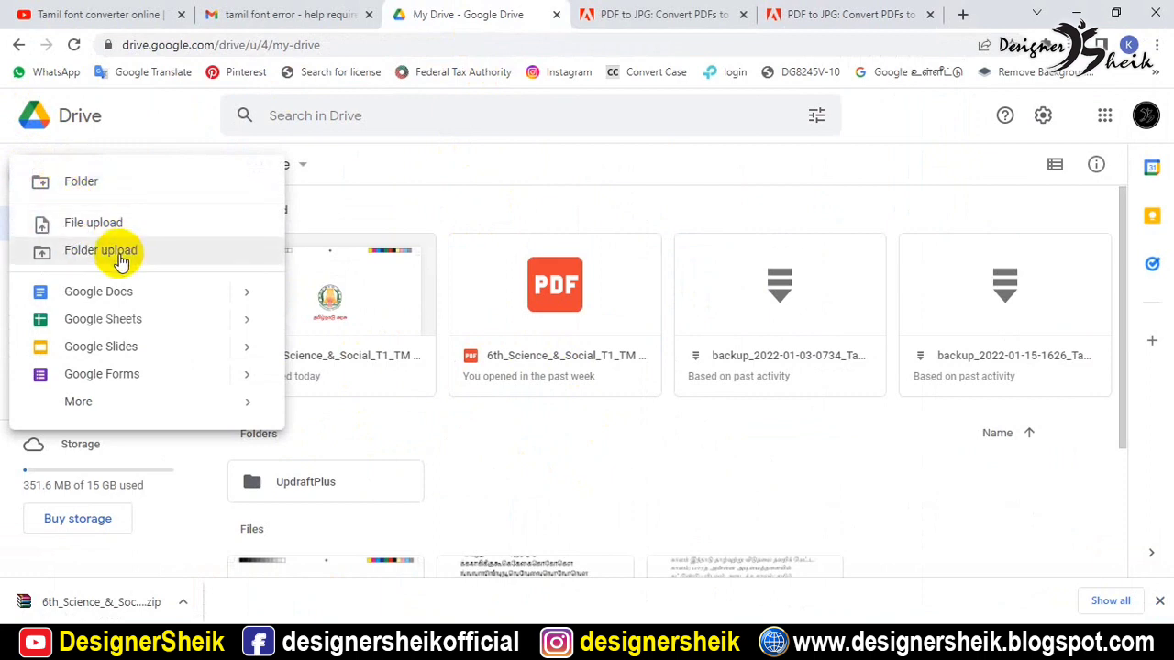
click(75, 226)
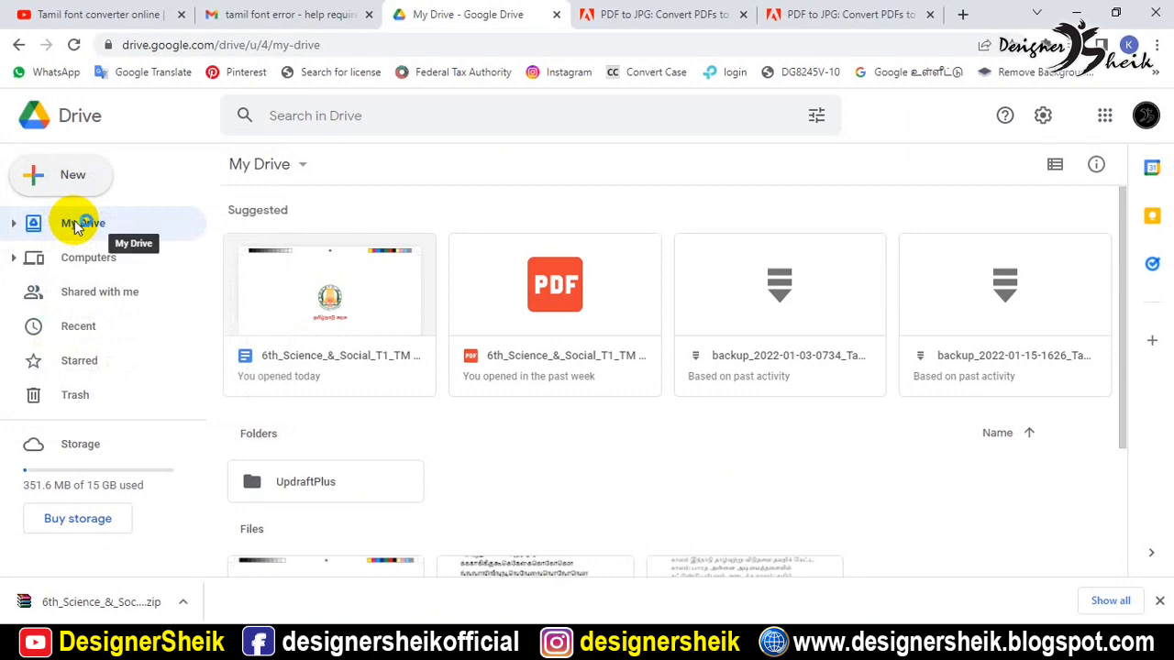
click(229, 183)
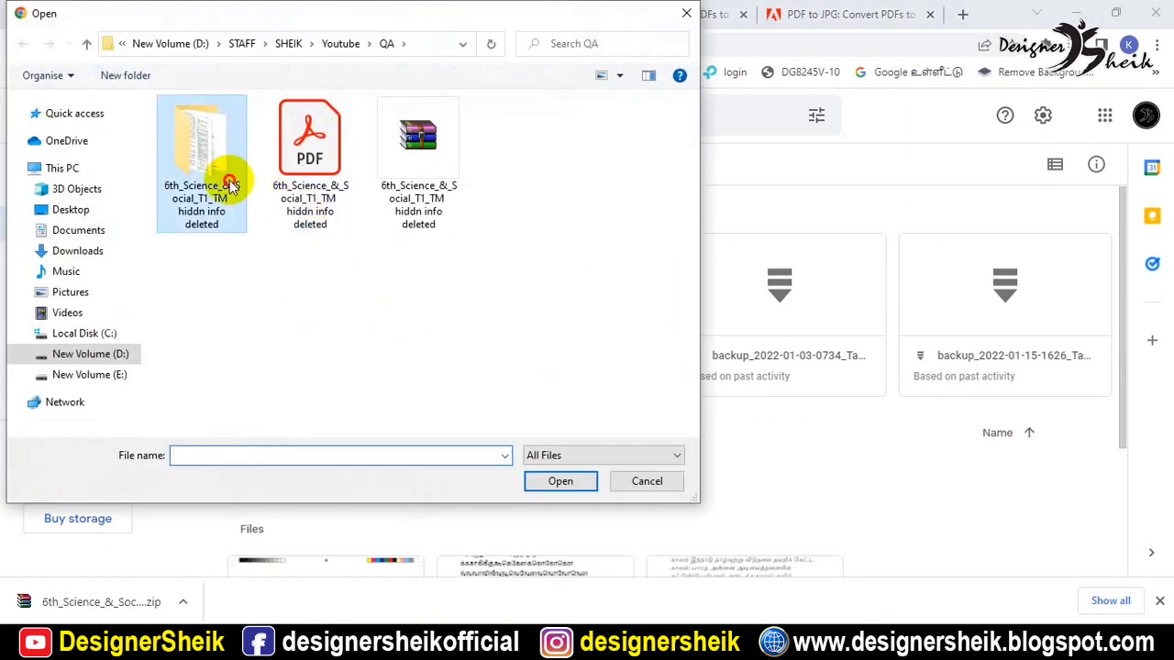
double_click(230, 183)
Upload deleted1024_15.jpg and briefly preview the uploaded image
scroll(406, 295, down, 2)
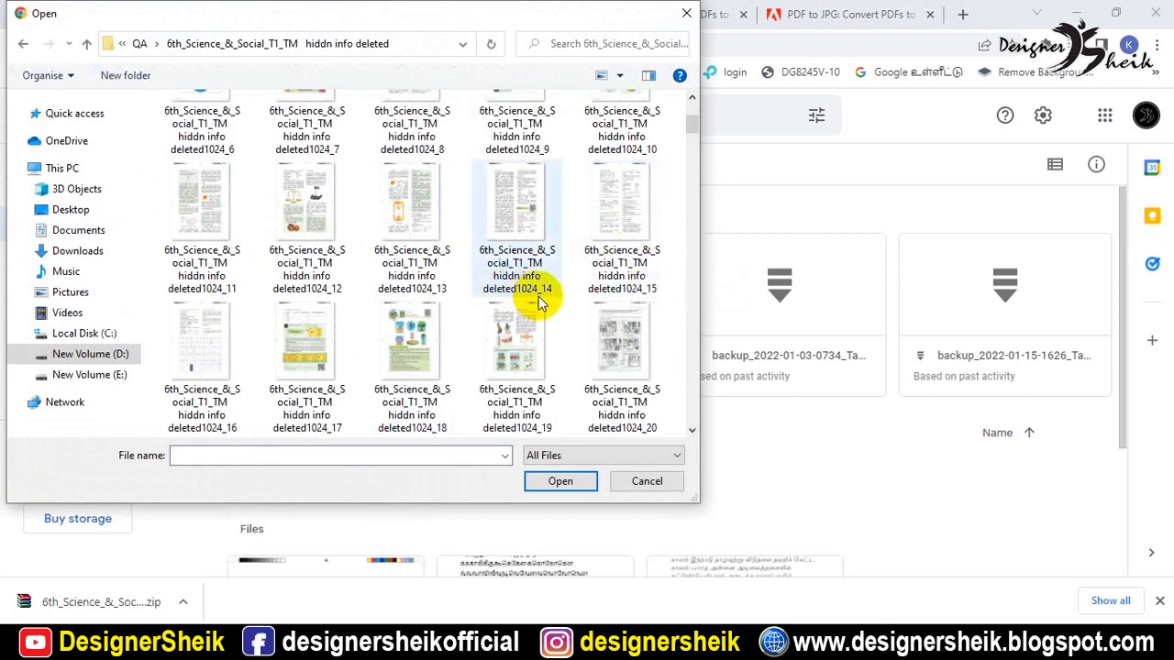
scroll(548, 292, down, 1)
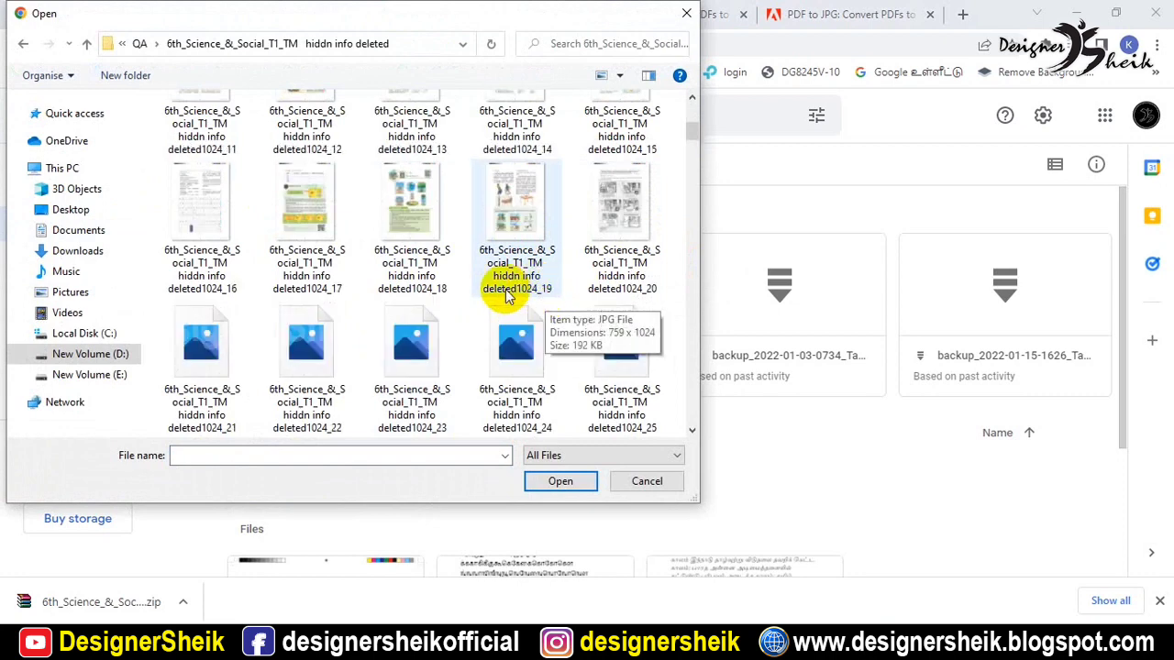
scroll(583, 301, down, 1)
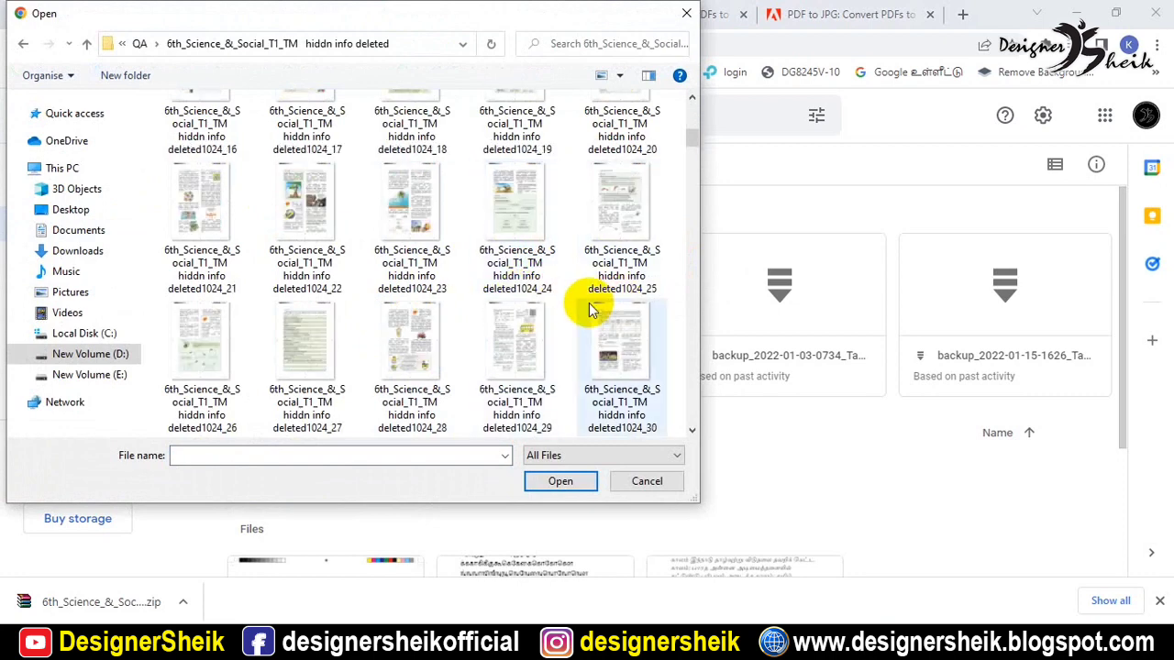
scroll(587, 293, up, 2)
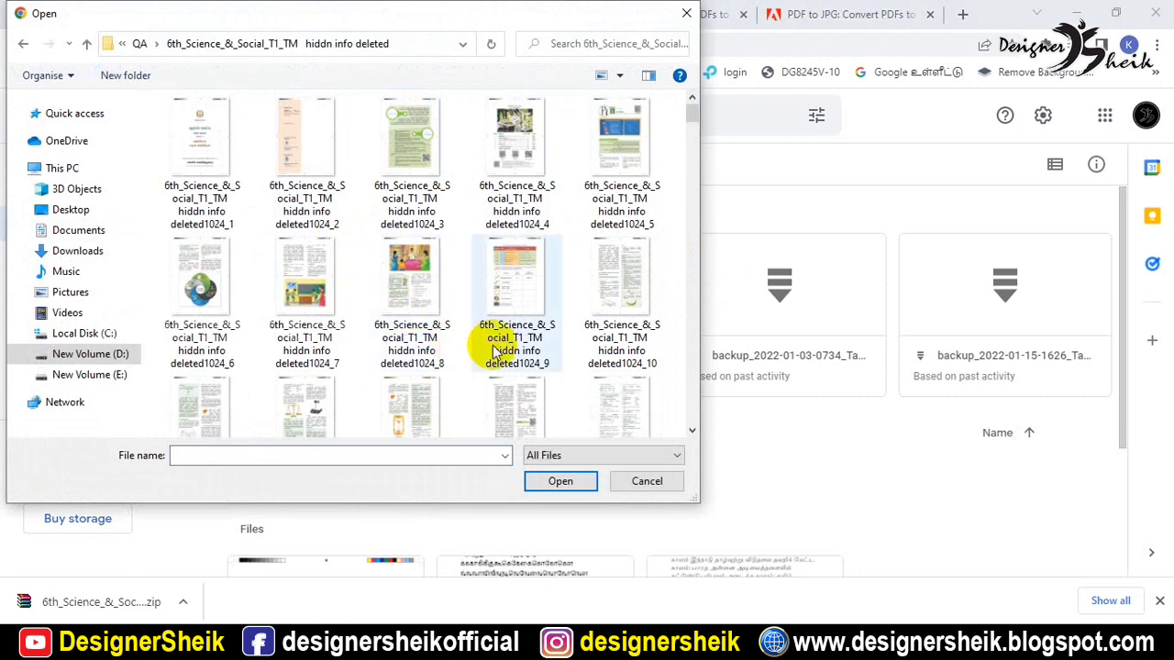
scroll(495, 339, down, 1)
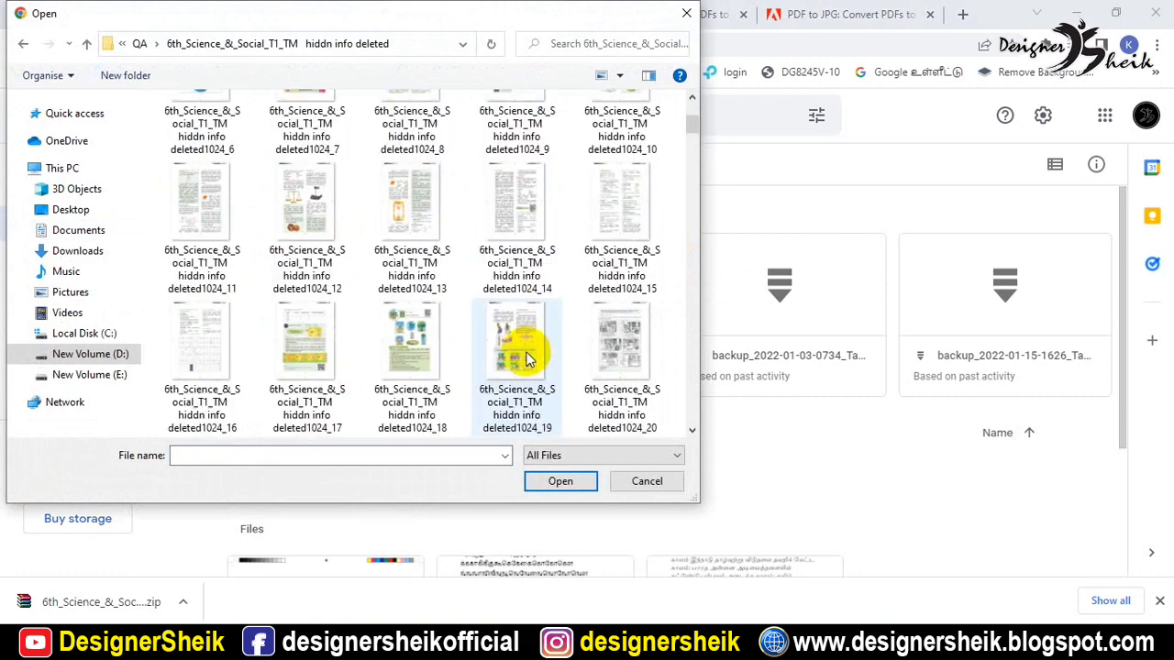
click(629, 230)
click(541, 486)
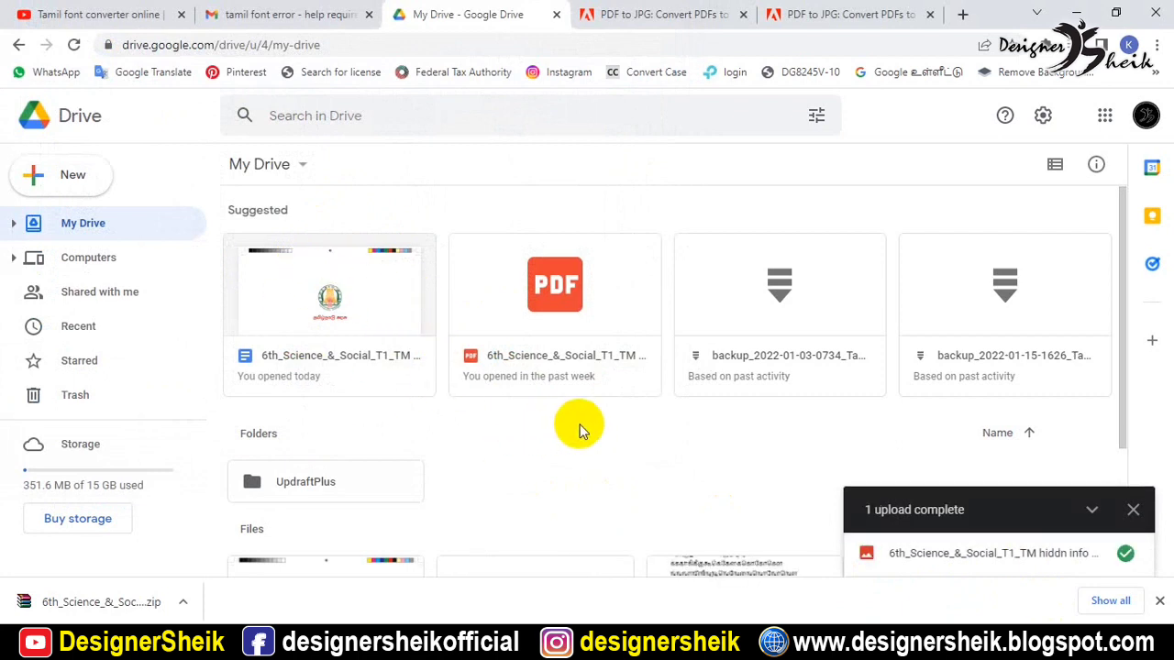
click(945, 561)
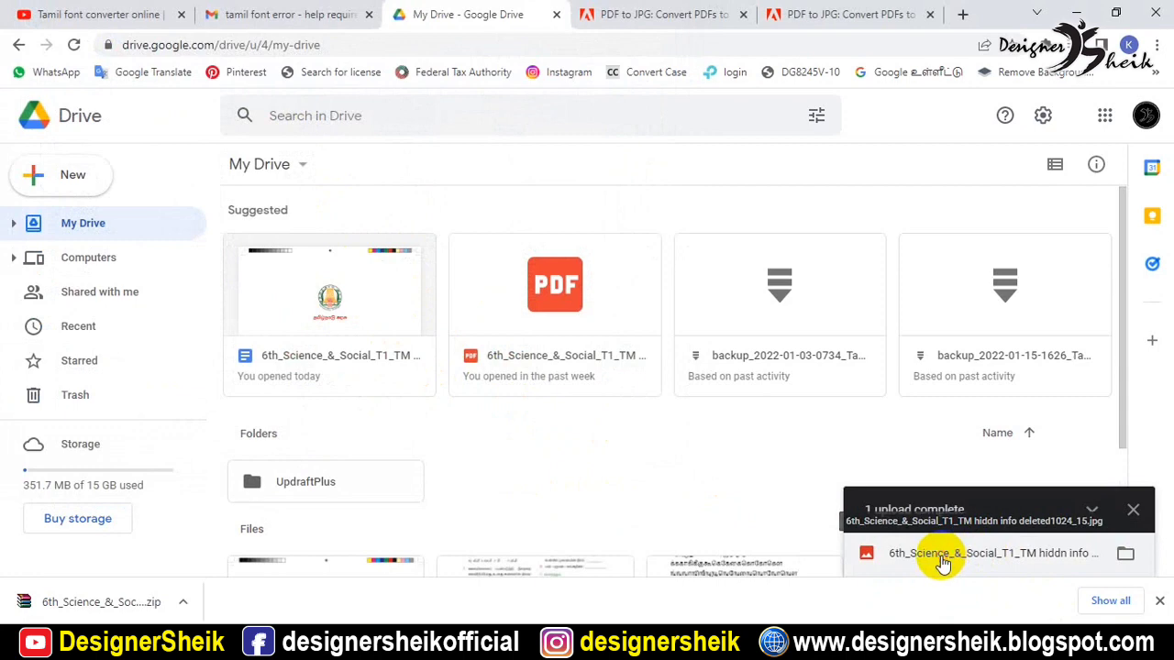
click(321, 300)
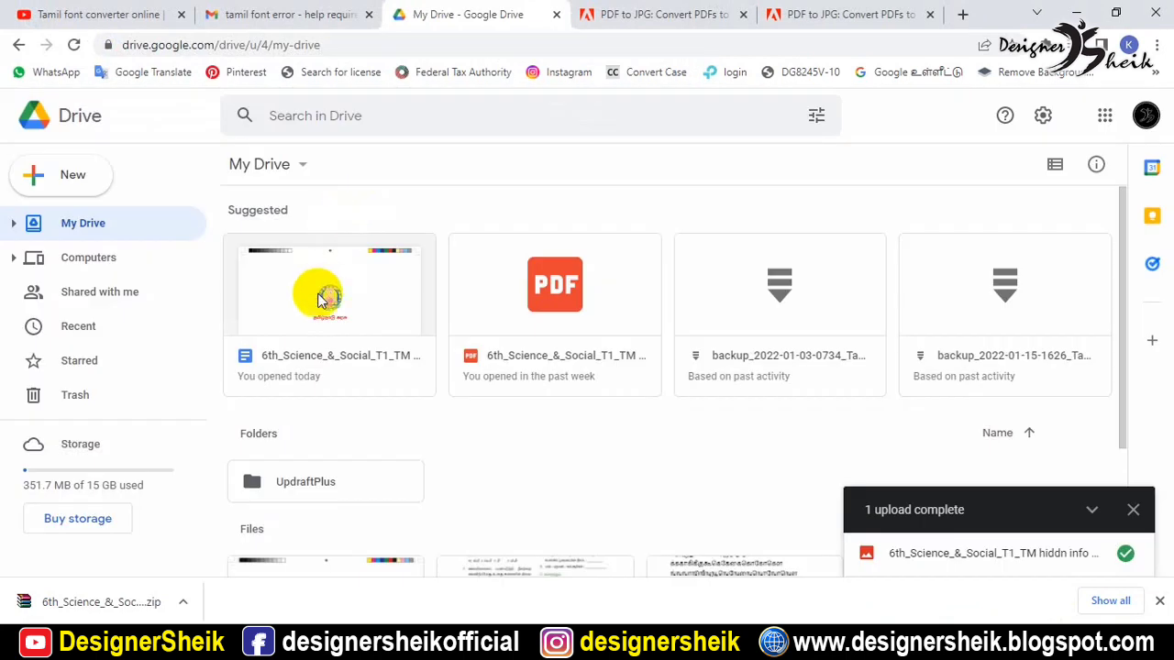
Open the uploaded deleted1024_15.jpg from Recent with Google Docs
click(74, 326)
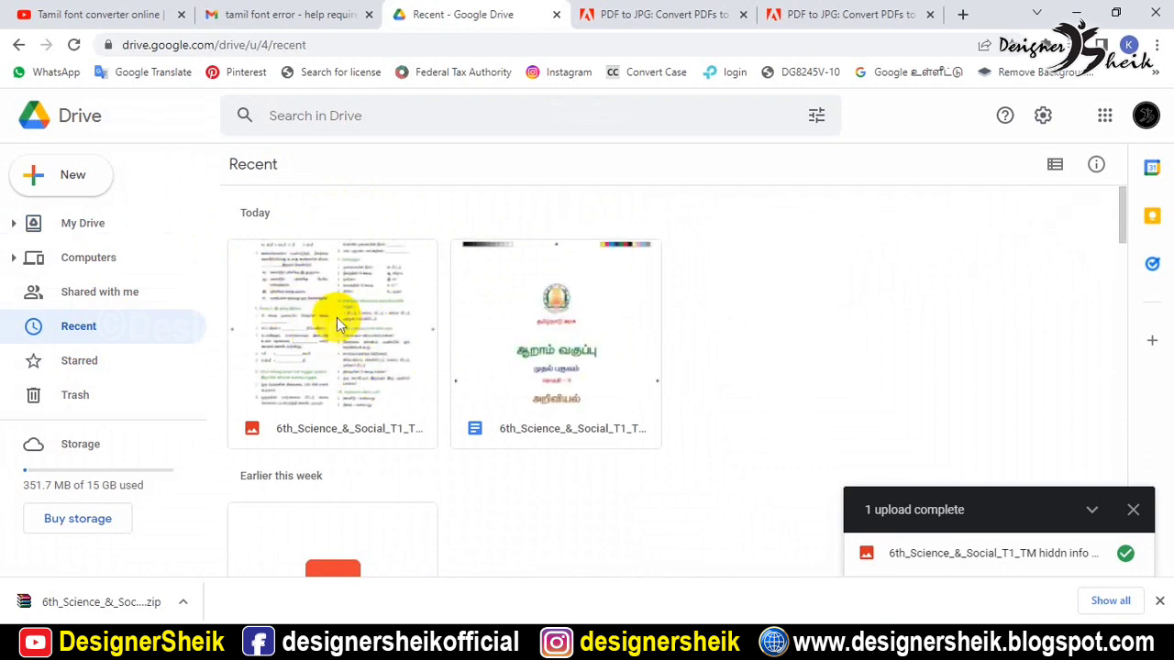
right_click(384, 320)
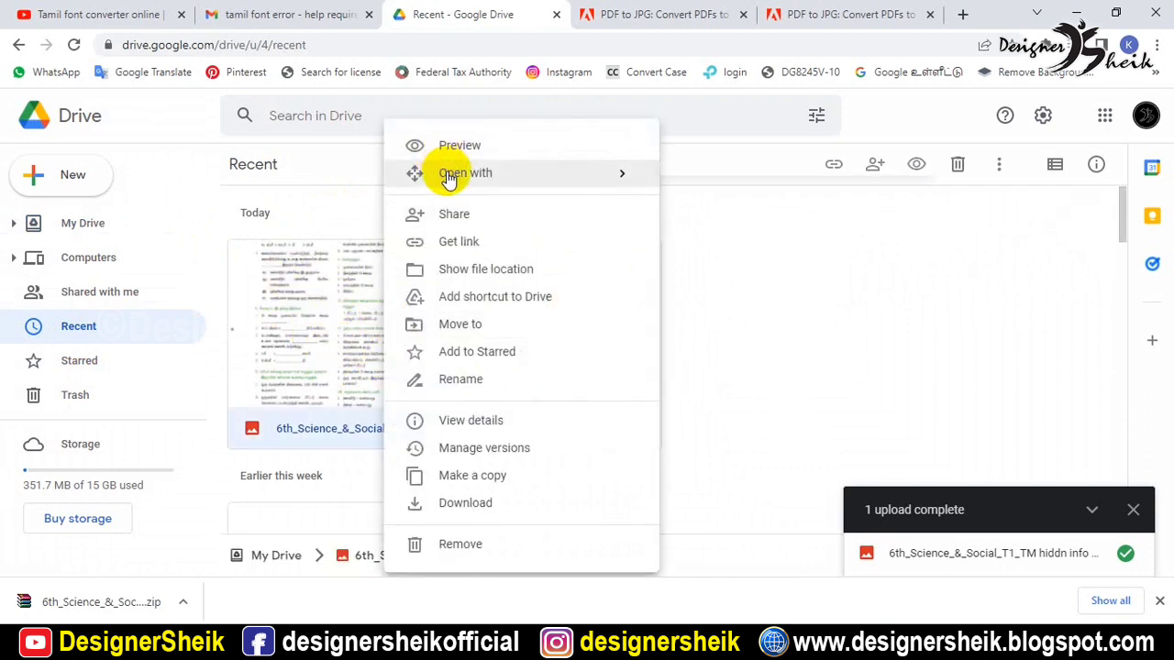
mouse_move(542, 176)
click(723, 192)
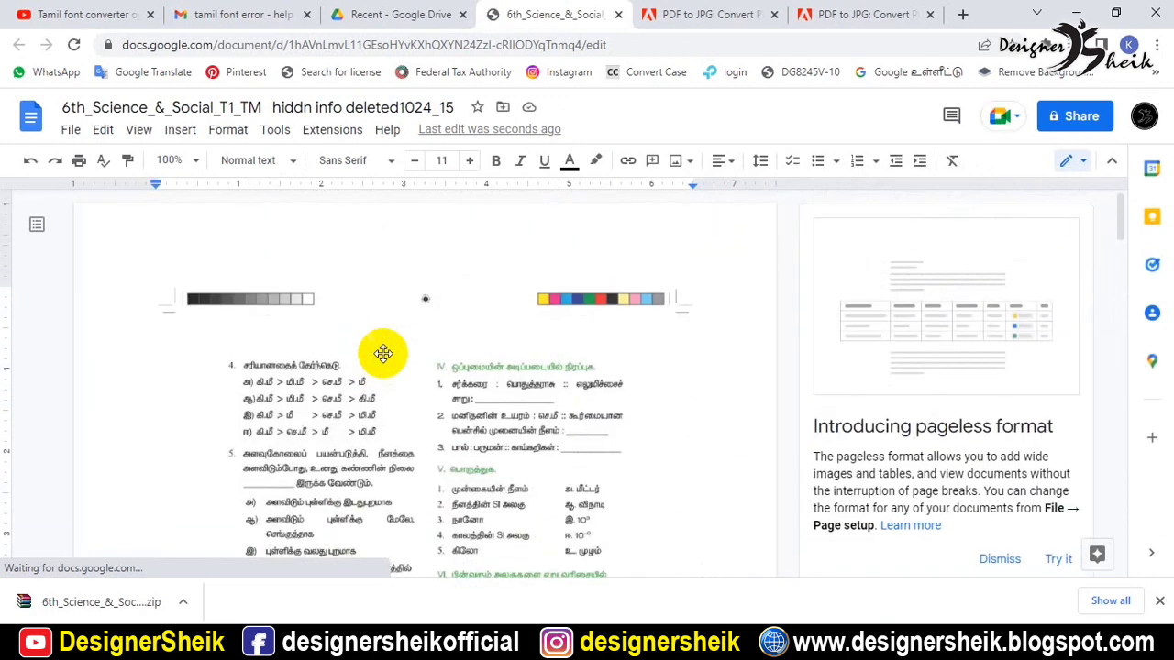
Dismiss the pageless format panel and select the recognised section IV text
click(999, 558)
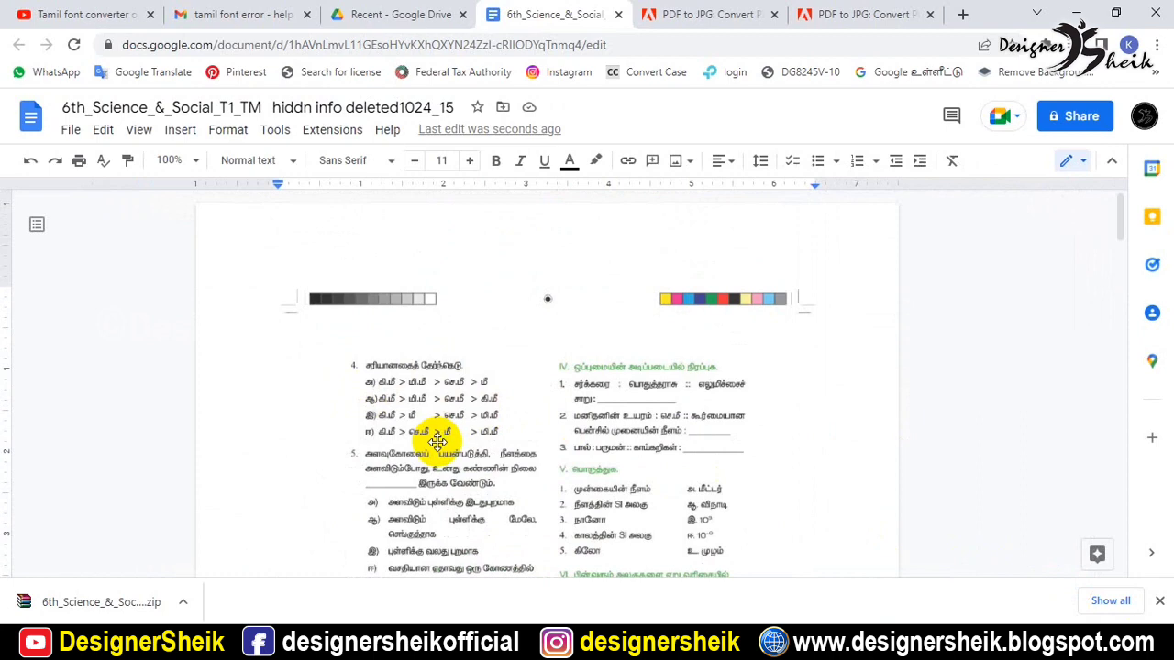
scroll(437, 442, down, 10)
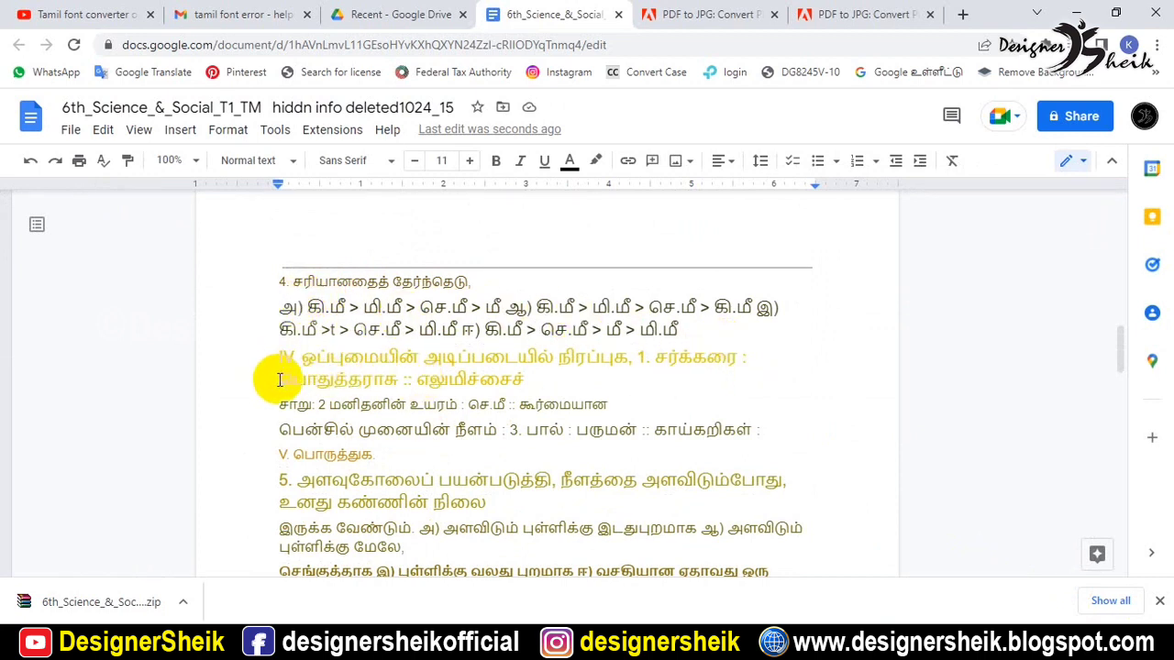
drag(281, 359, 775, 427)
scroll(703, 455, up, 10)
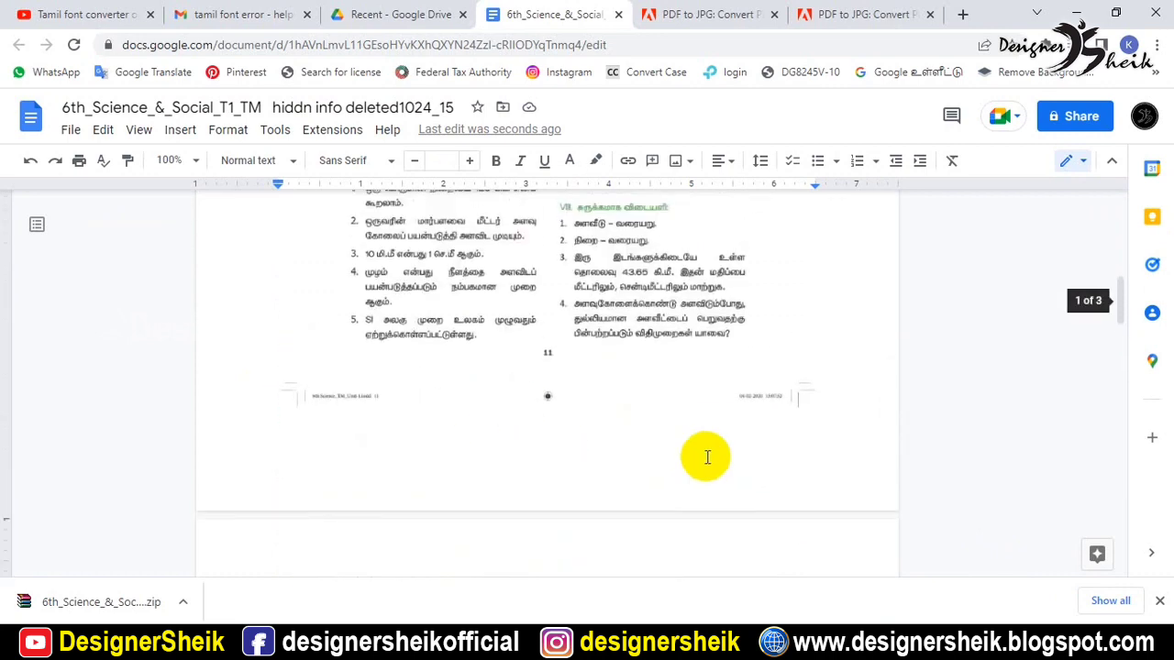
scroll(720, 458, up, 3)
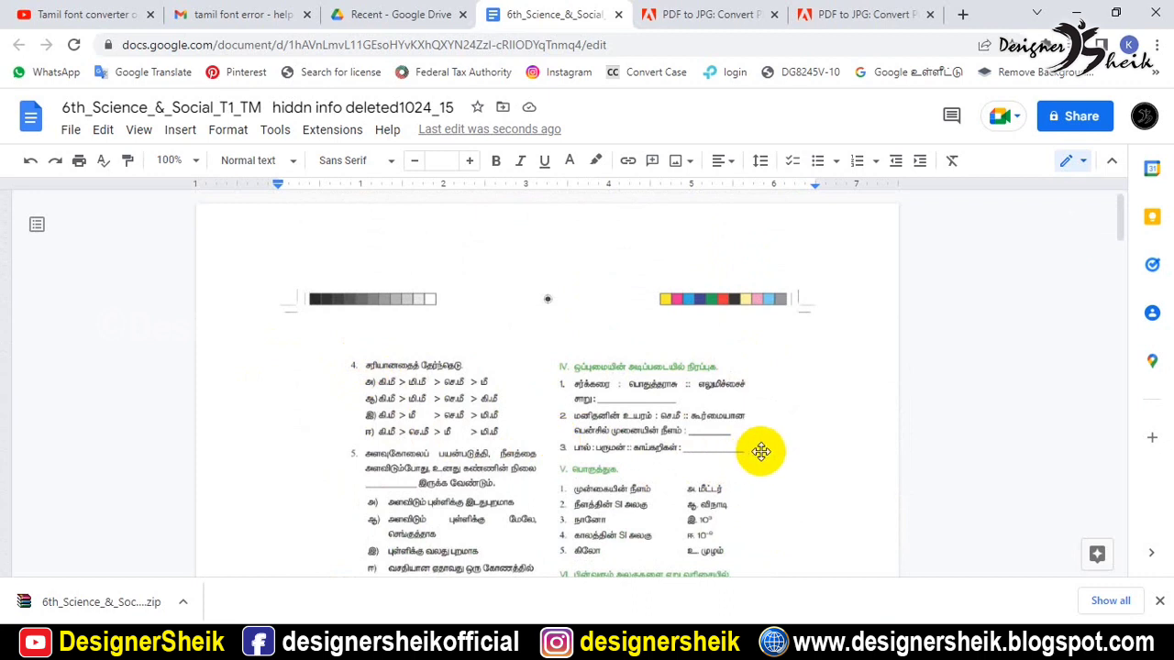
scroll(761, 451, down, 2)
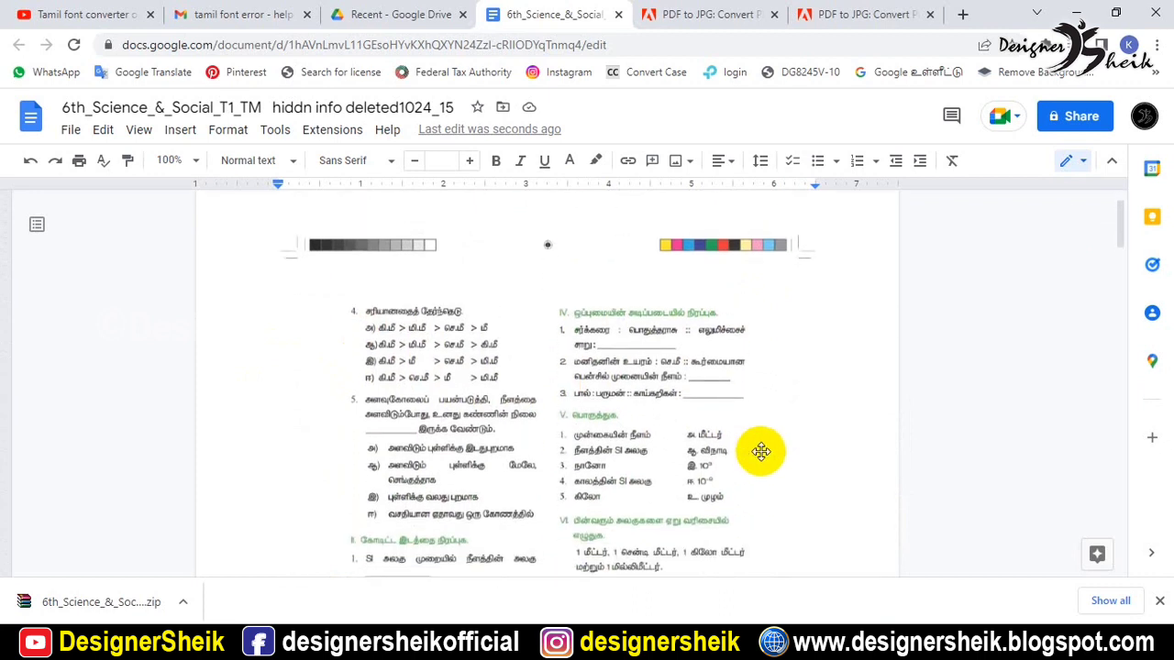
scroll(760, 451, up, 2)
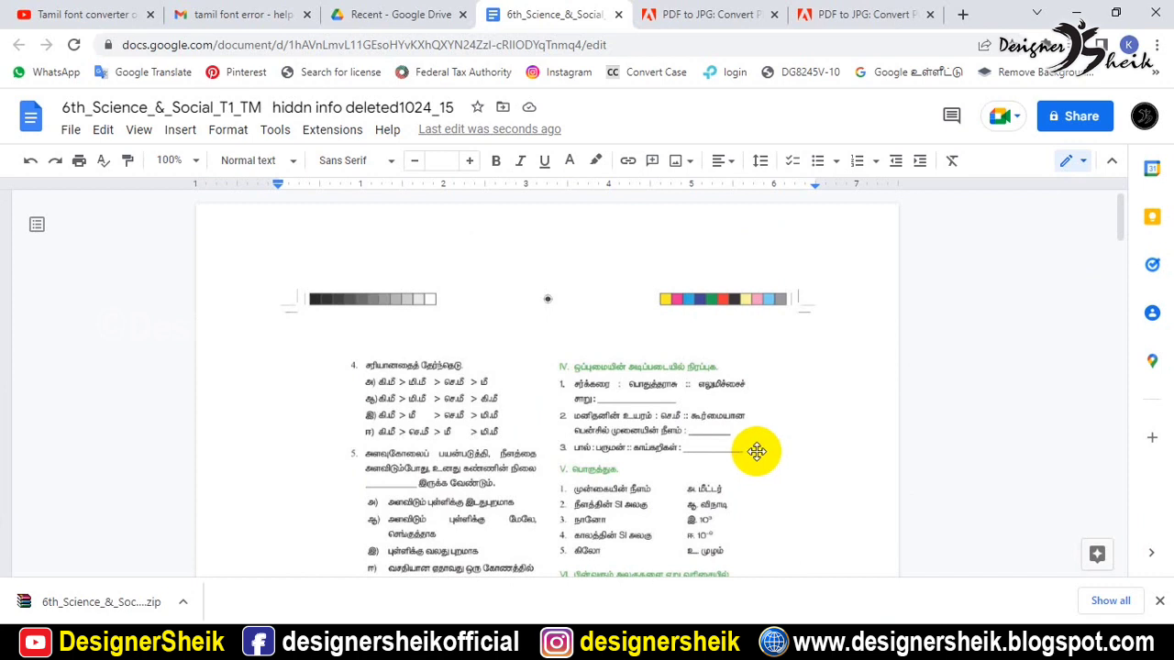
scroll(756, 451, down, 10)
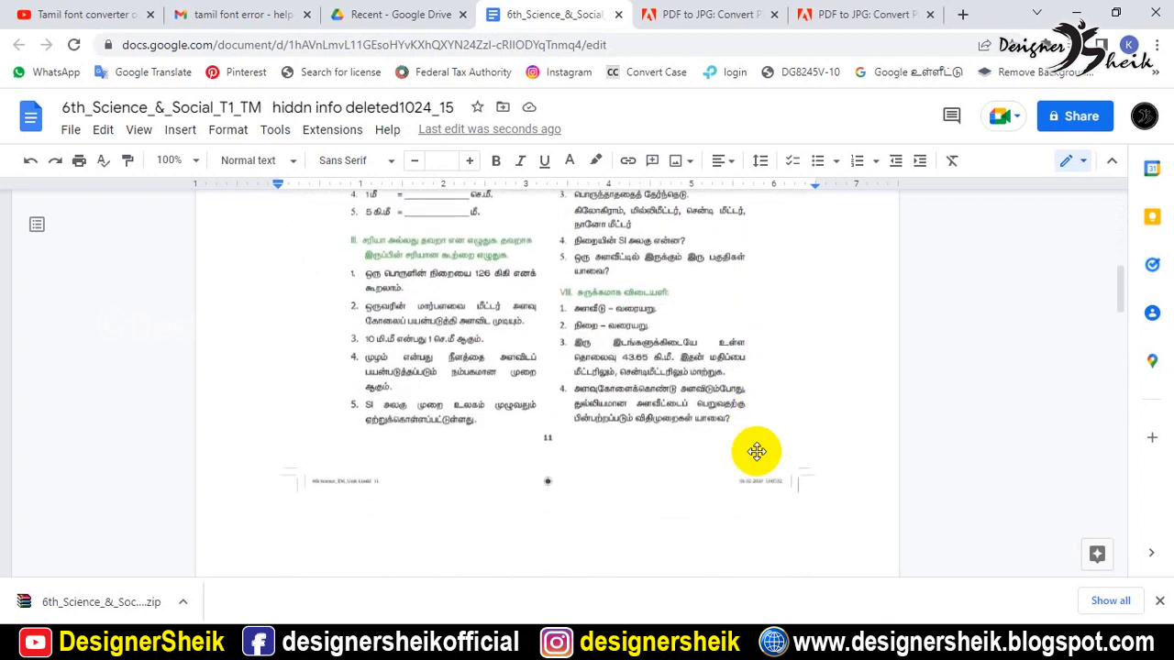
scroll(757, 451, up, 10)
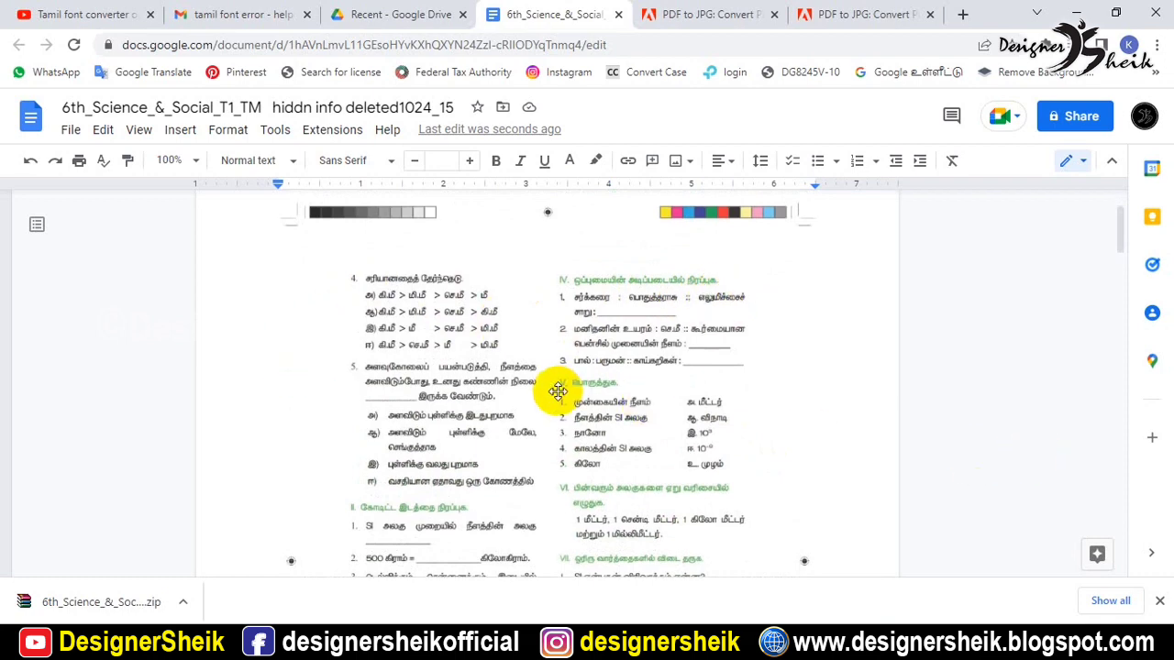
Copy the '1. முன்கையின் நீளம் … 5. கிலோ' paragraph and review the following section VI text
scroll(559, 391, down, 10)
scroll(383, 376, up, 2)
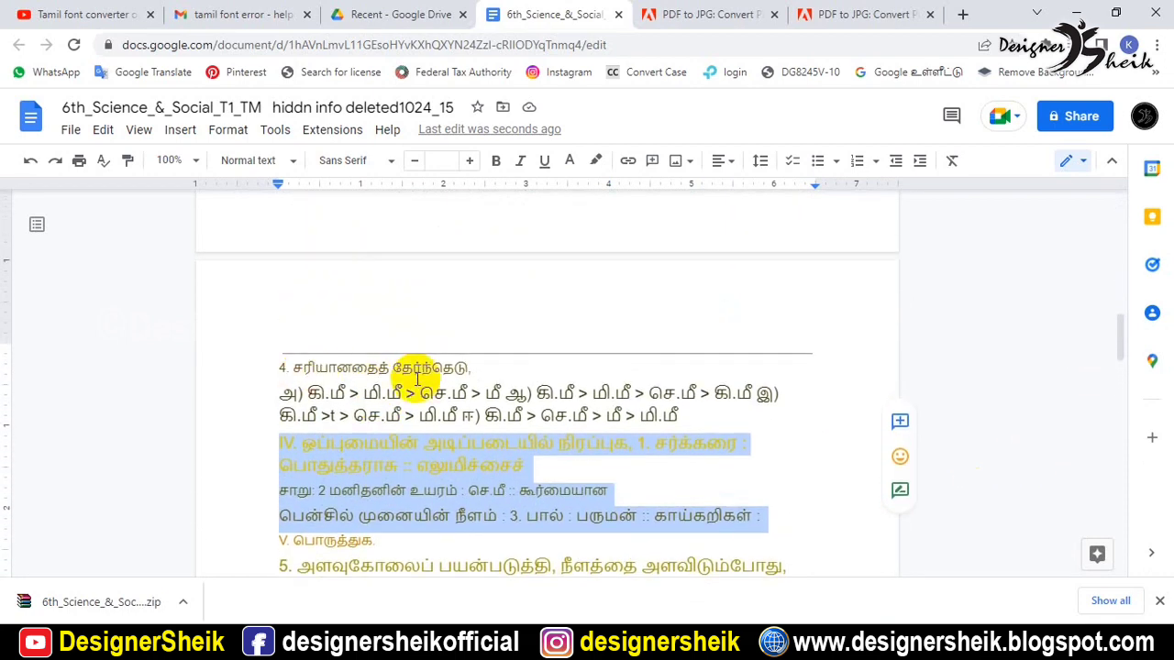
scroll(303, 449, down, 1)
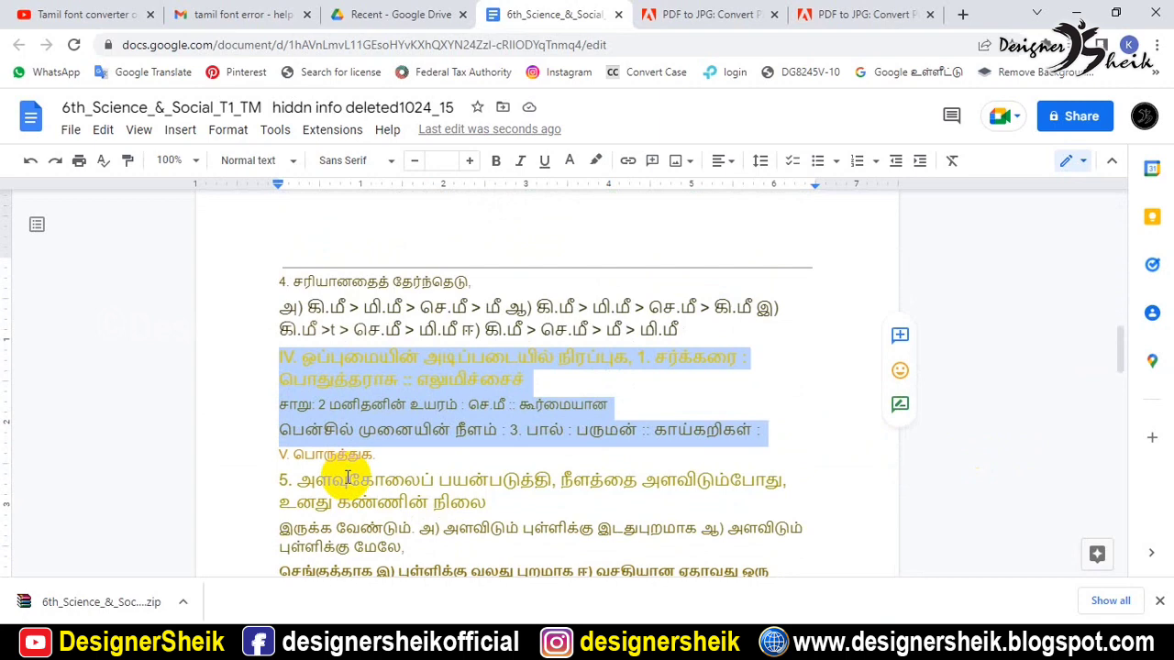
scroll(339, 477, down, 3)
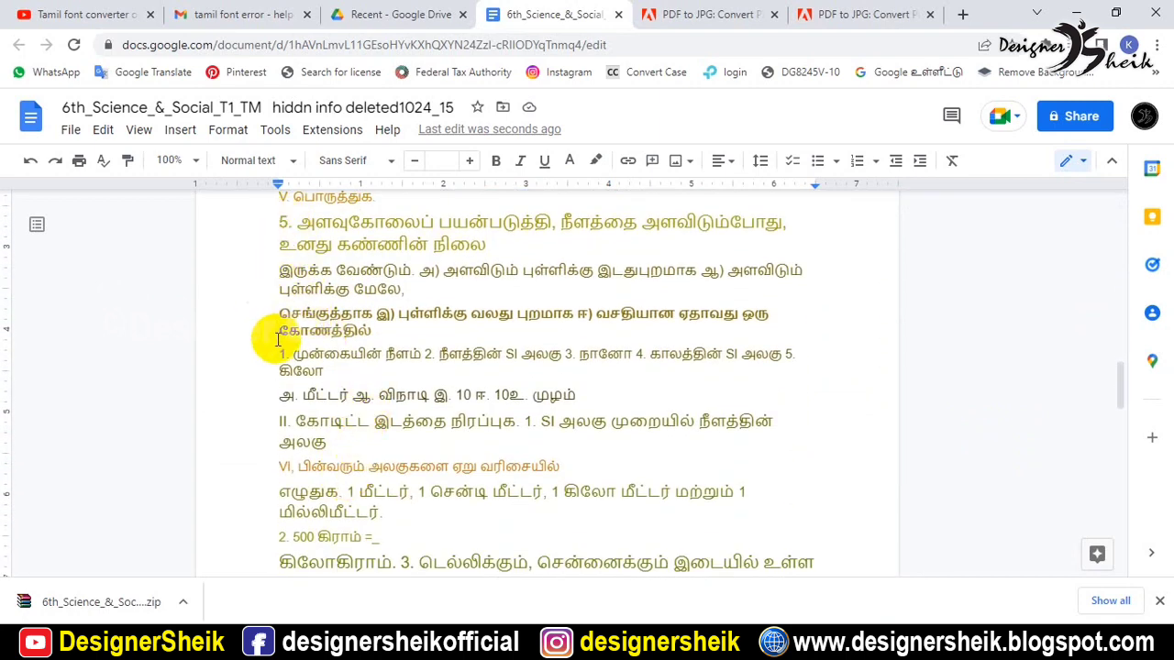
drag(280, 353, 332, 368)
right_click(333, 359)
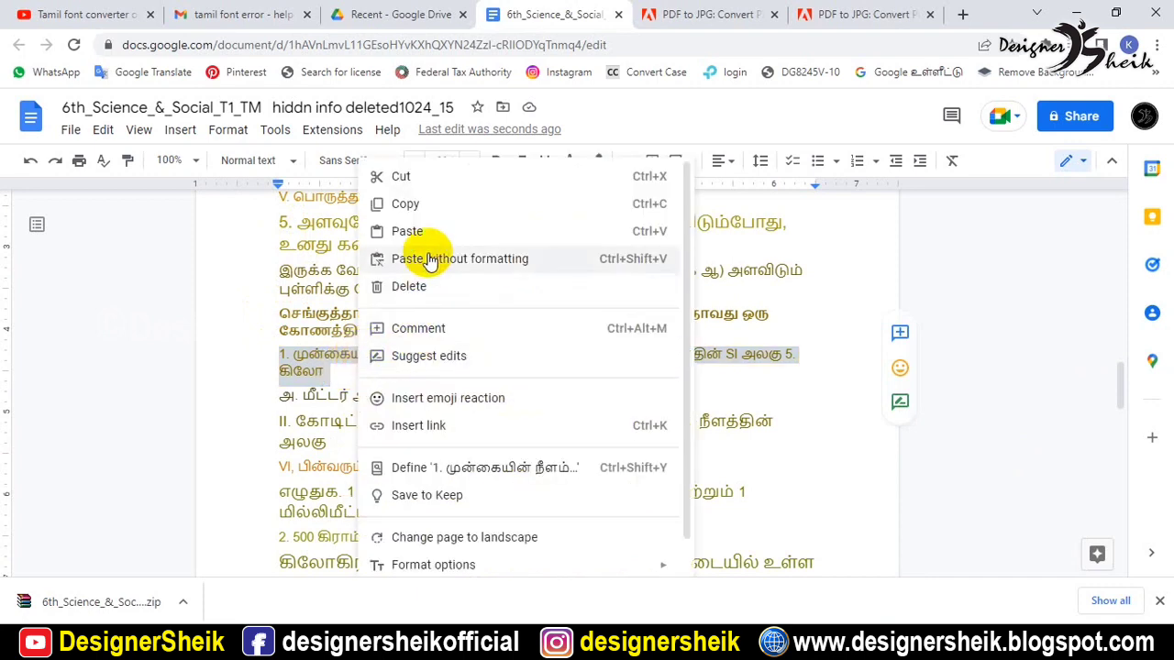
click(419, 210)
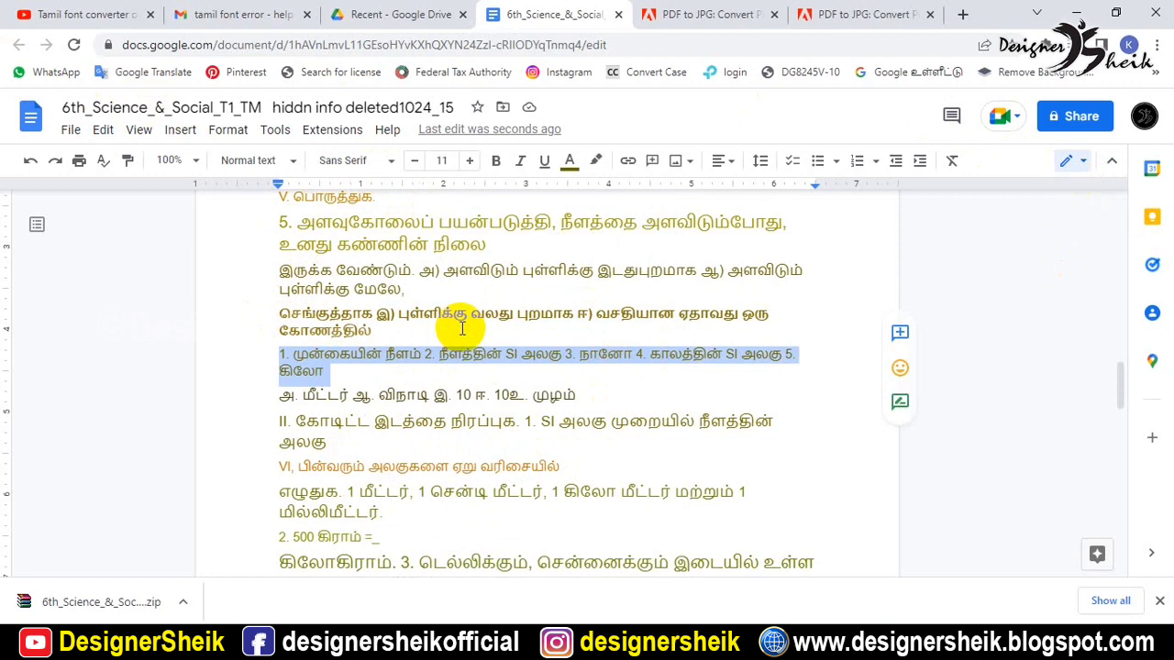
scroll(462, 328, down, 3)
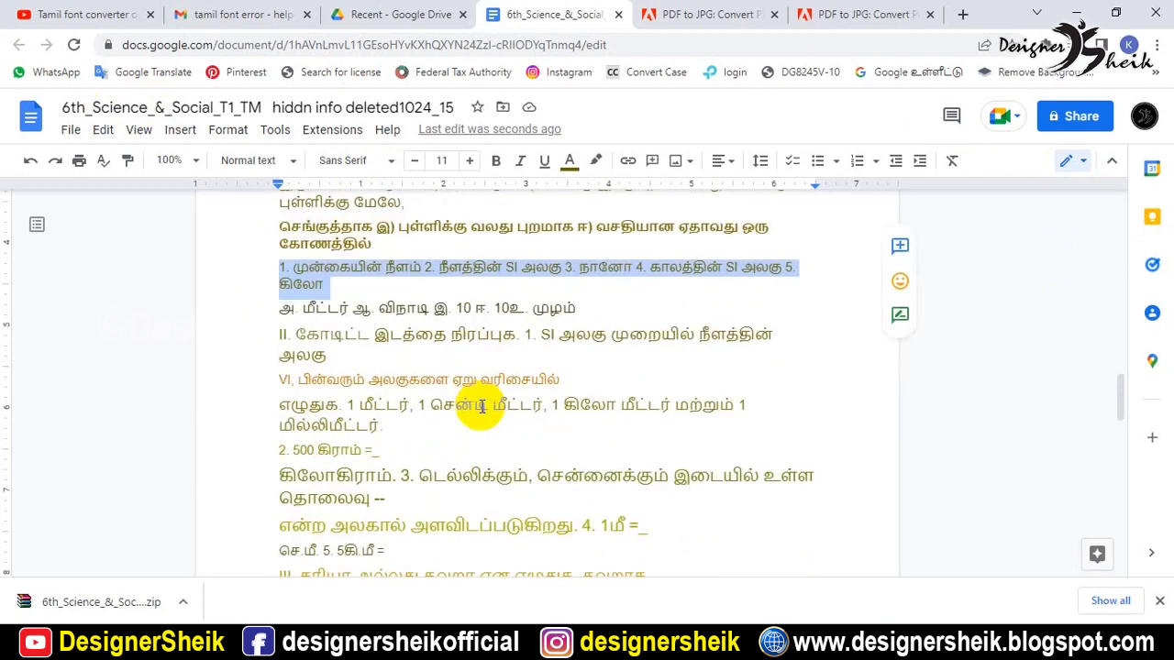
scroll(481, 406, up, 8)
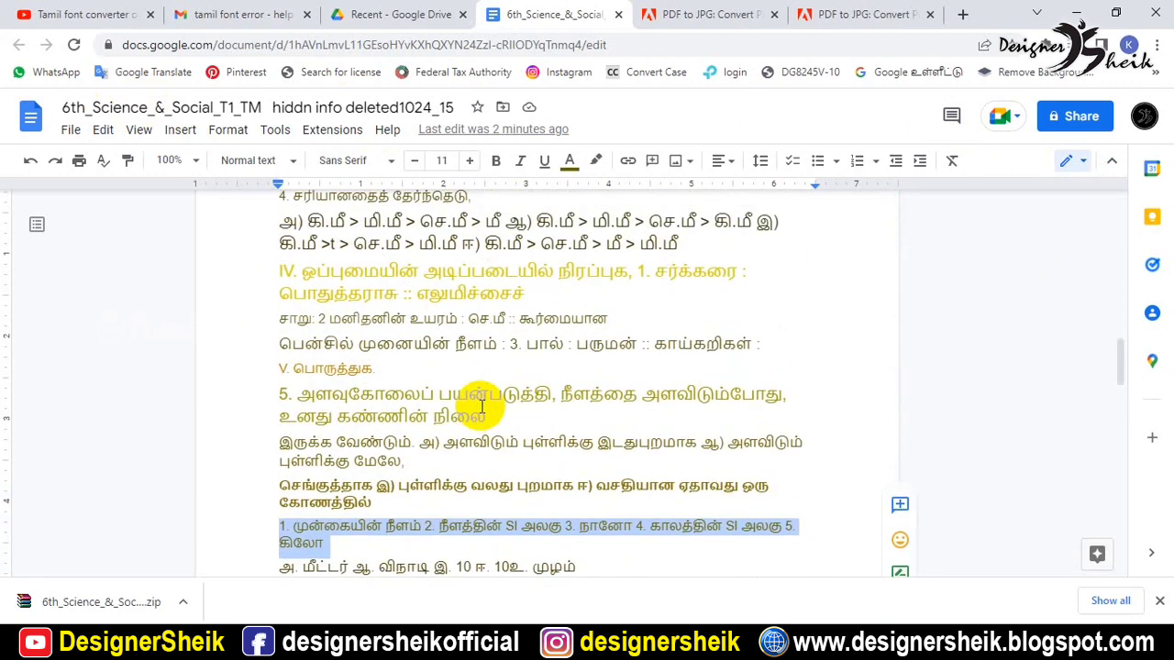
scroll(481, 406, down, 3)
scroll(482, 406, down, 1)
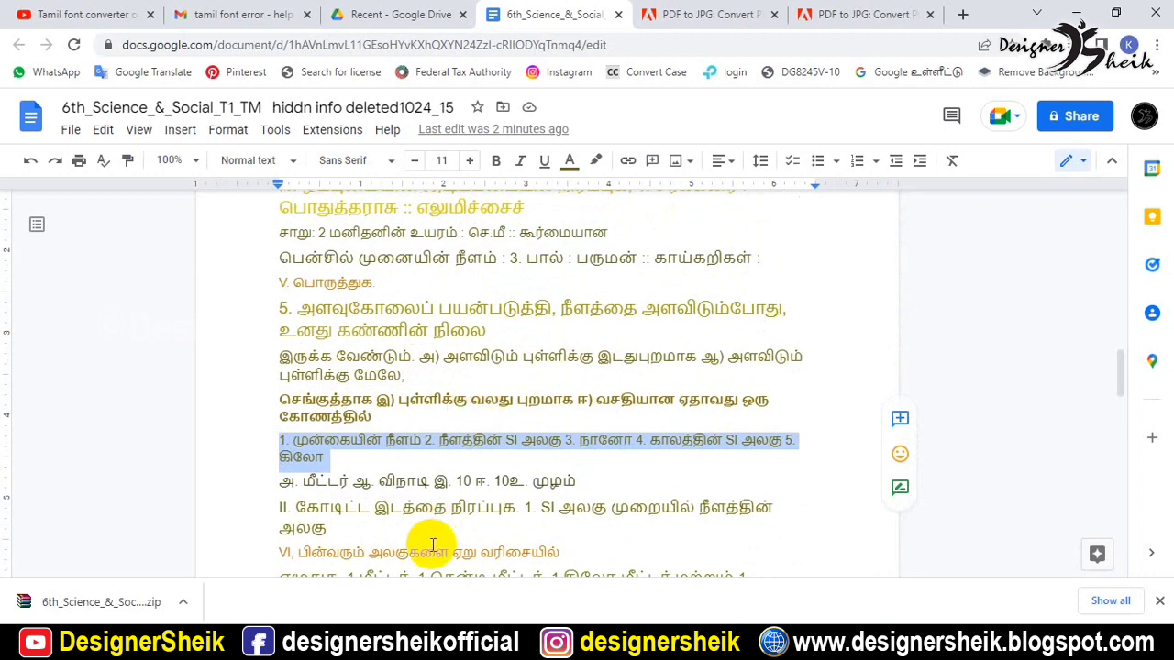
Switch to the textbook PDF in Acrobat Reader and scroll page 15 to section V
click(458, 643)
scroll(481, 389, up, 3)
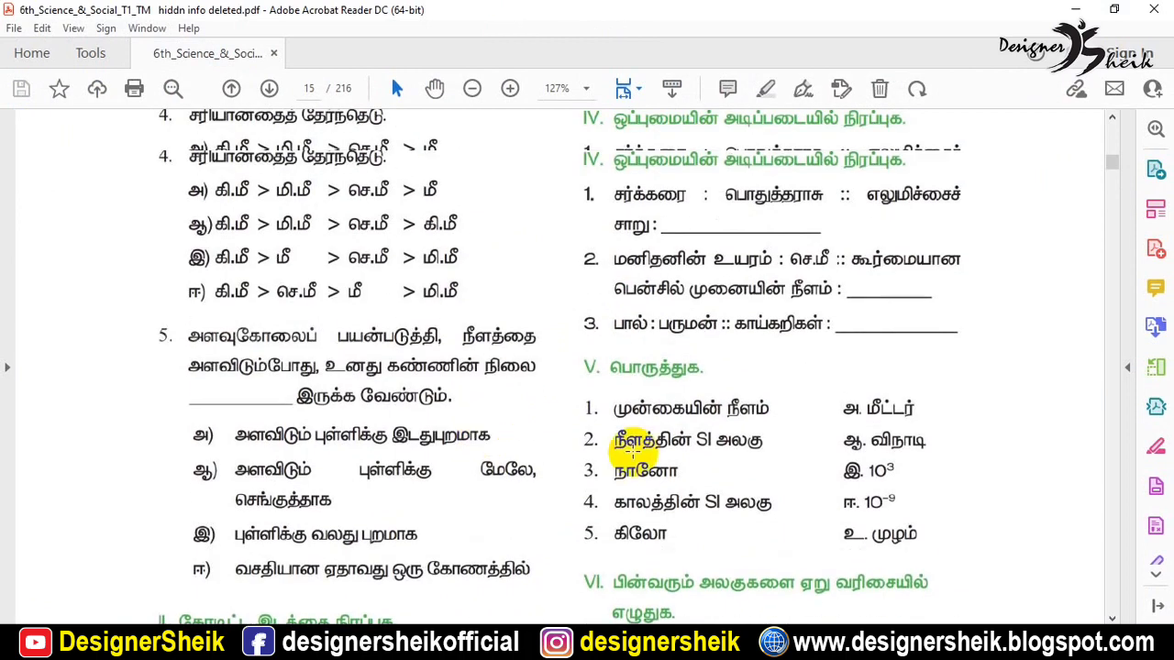
scroll(715, 472, down, 3)
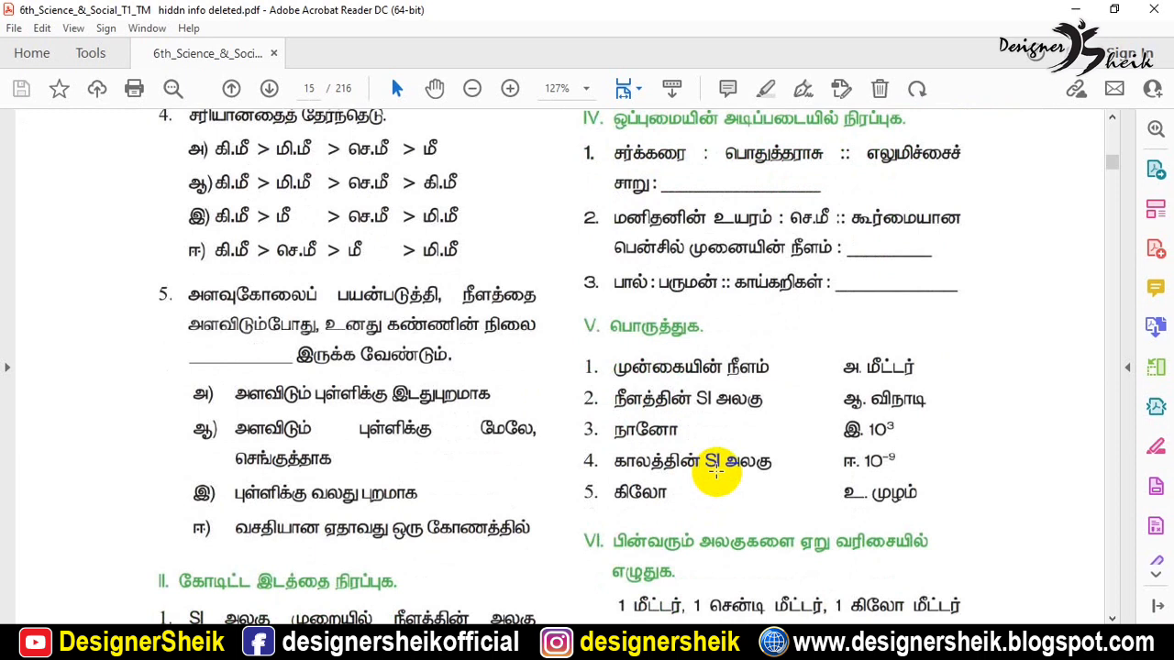
scroll(724, 470, down, 1)
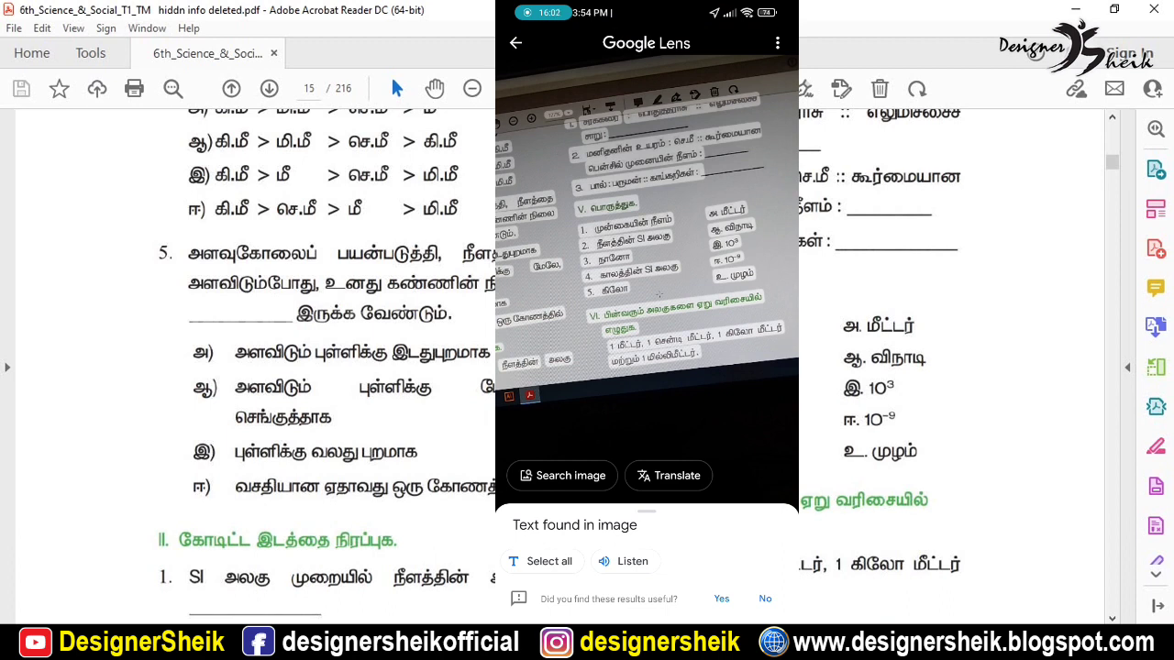
Select section V's whole matching list in Google Lens and copy the text
click(569, 221)
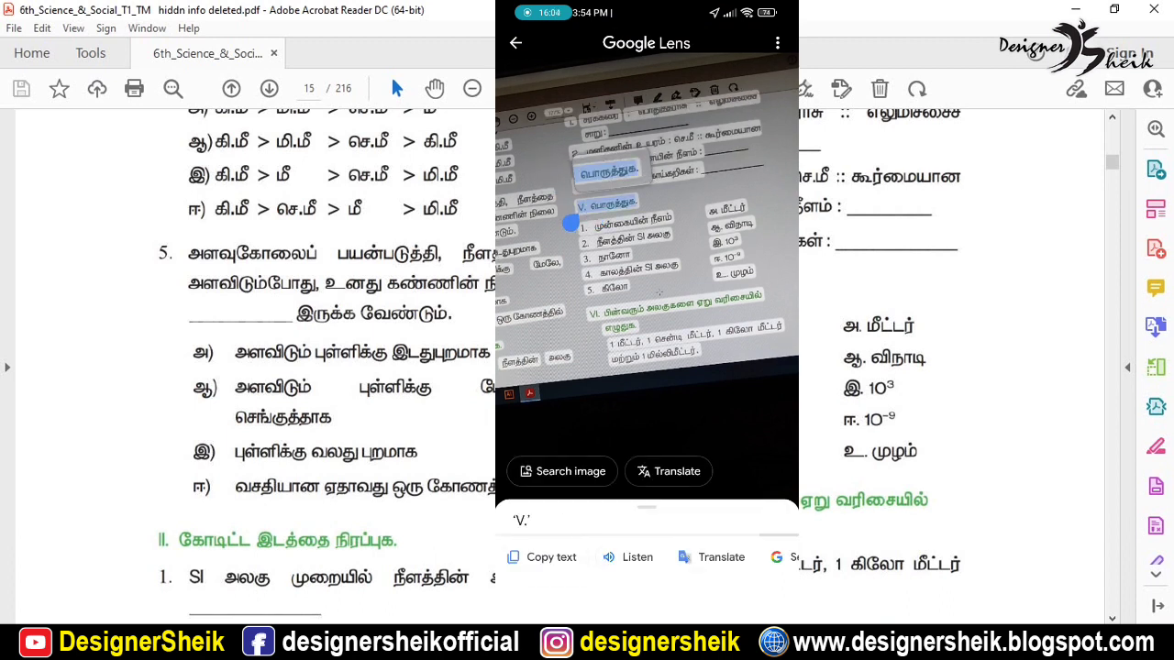
drag(587, 211, 761, 284)
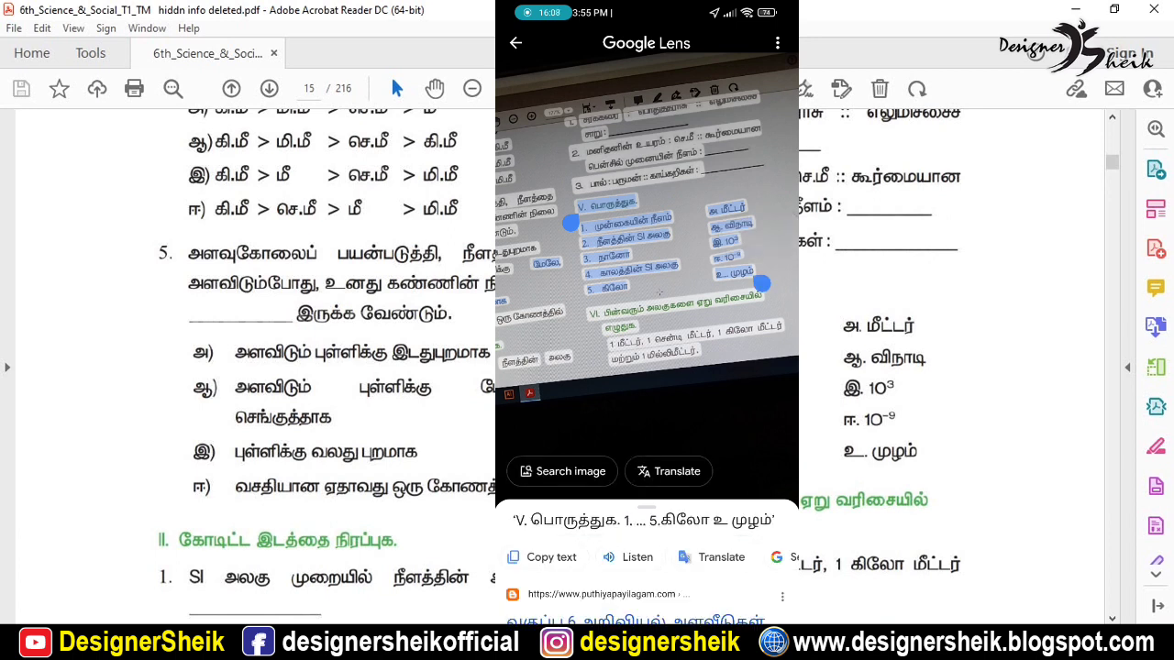
click(542, 556)
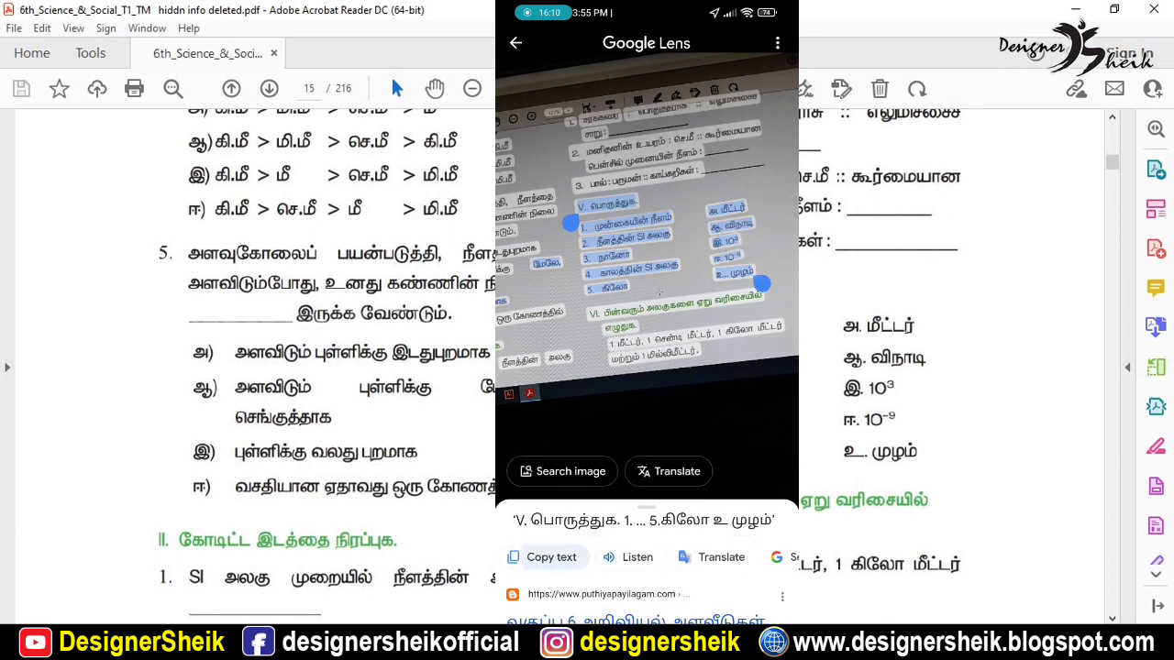